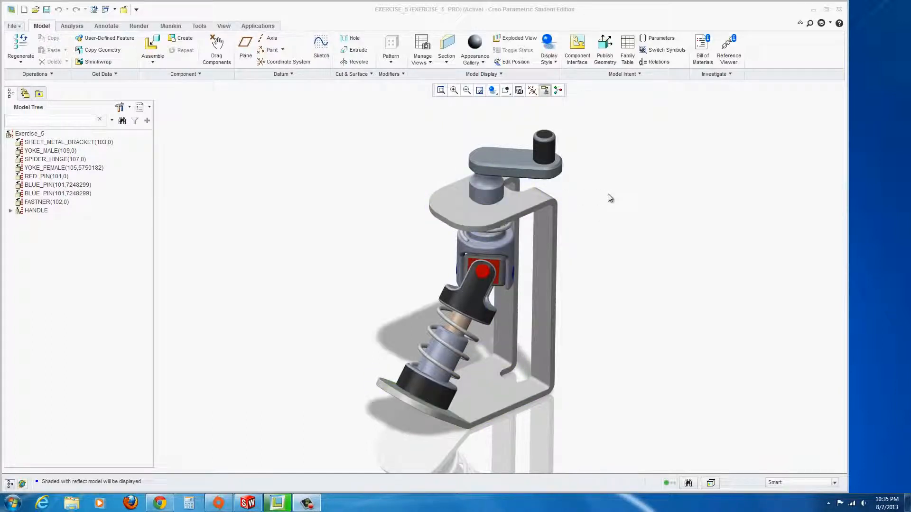
Create a new assembly file named E5 using the default template.
{"action": "left_click", "coordinate": [13, 29]}
{"action": "left_click", "coordinate": [28, 45]}
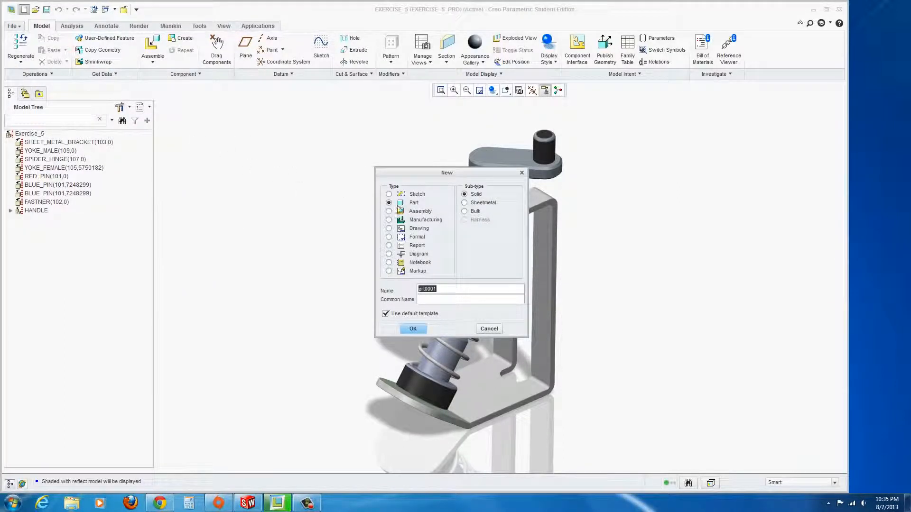
{"action": "left_click", "coordinate": [388, 211]}
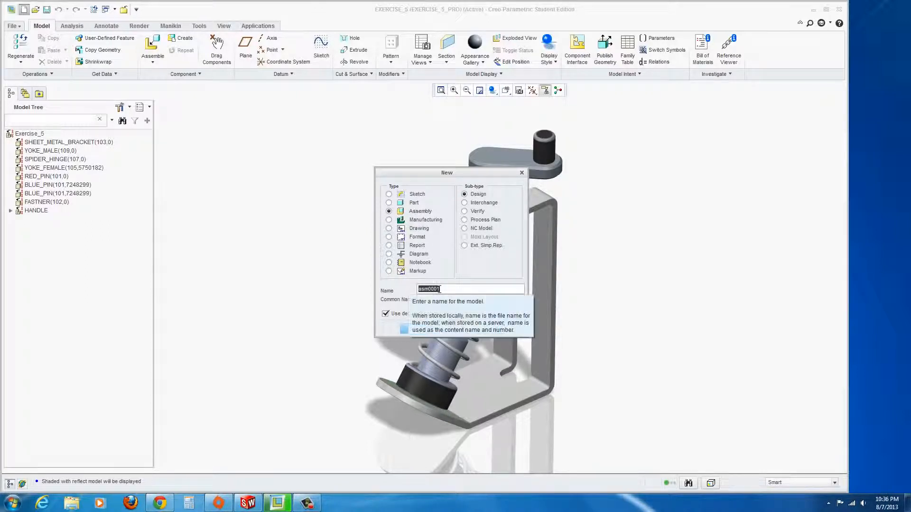
{"action": "type", "text": "E"}
{"action": "type", "text": "S"}
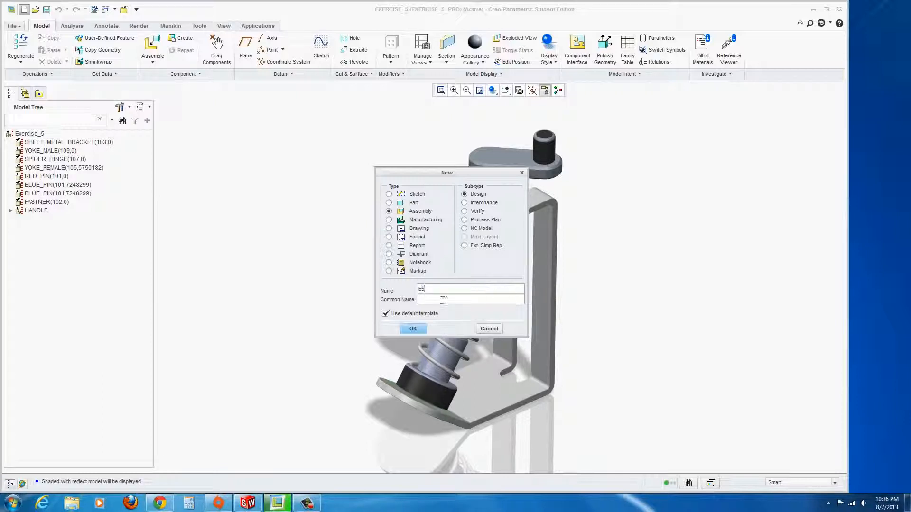
{"action": "left_click", "coordinate": [413, 328]}
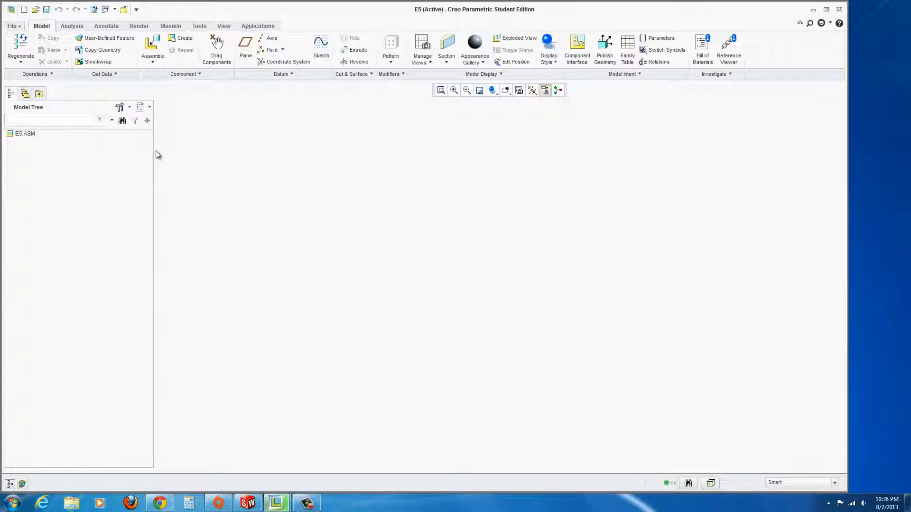
Include features in the model tree through its filter settings.
{"action": "left_click", "coordinate": [130, 110]}
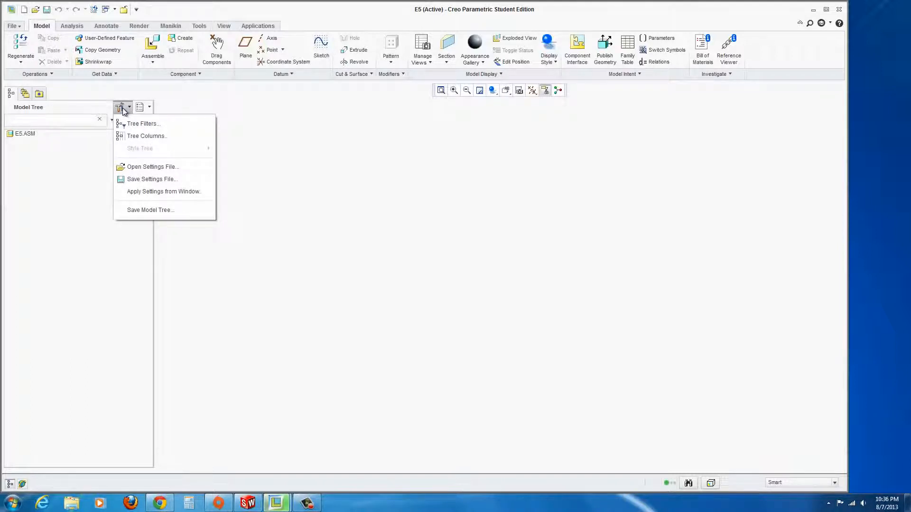
{"action": "left_click", "coordinate": [124, 123]}
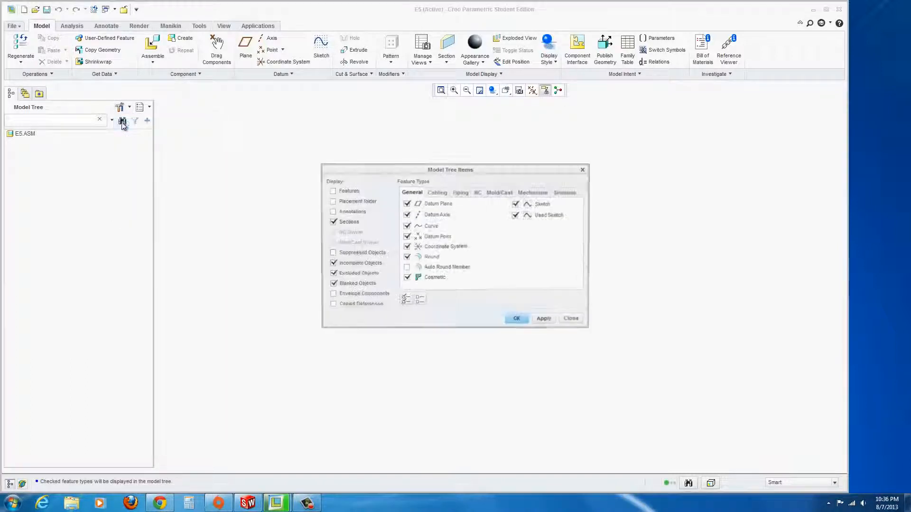
{"action": "left_click", "coordinate": [332, 191]}
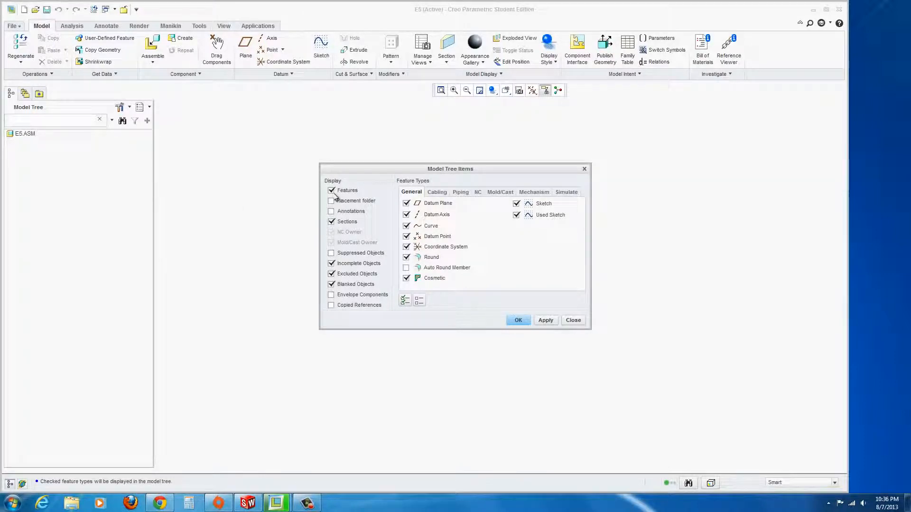
{"action": "left_click", "coordinate": [518, 320]}
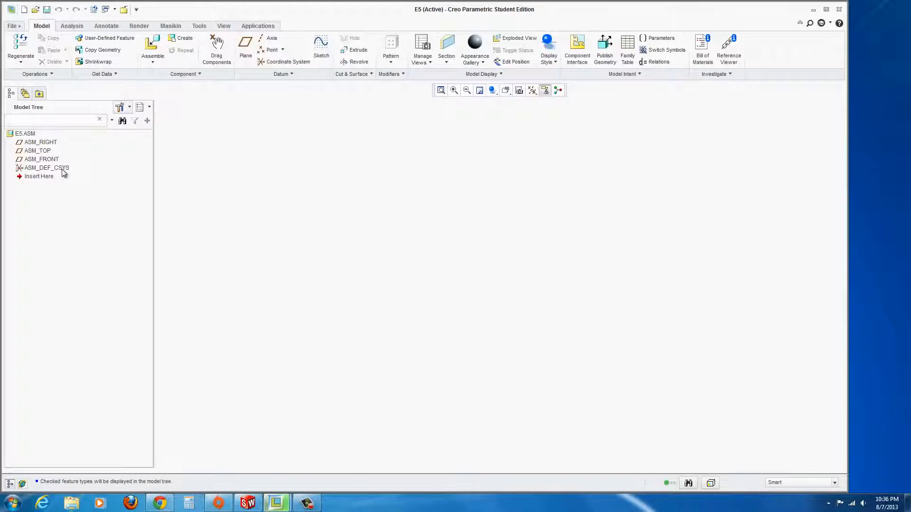
Turn on display of all datum planes, axes and coordinate systems.
{"action": "left_click", "coordinate": [532, 90]}
{"action": "left_click", "coordinate": [548, 106]}
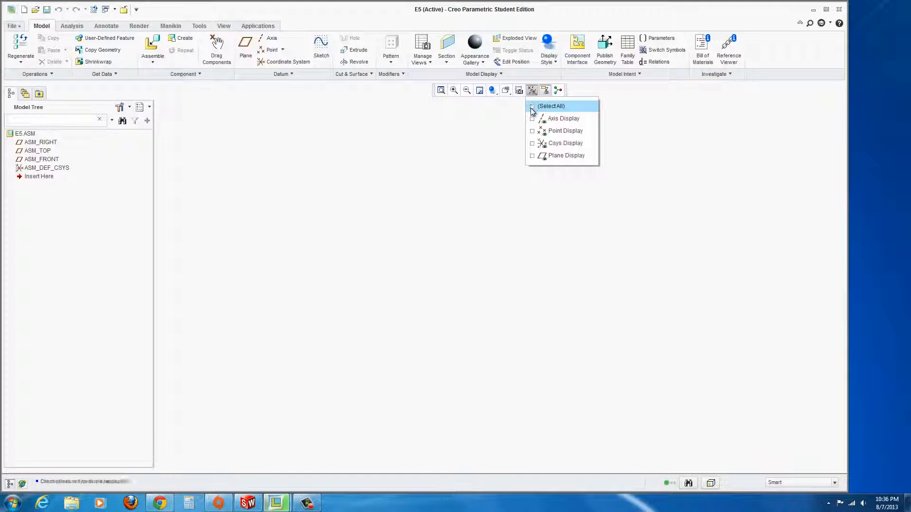
{"action": "left_click", "coordinate": [332, 144]}
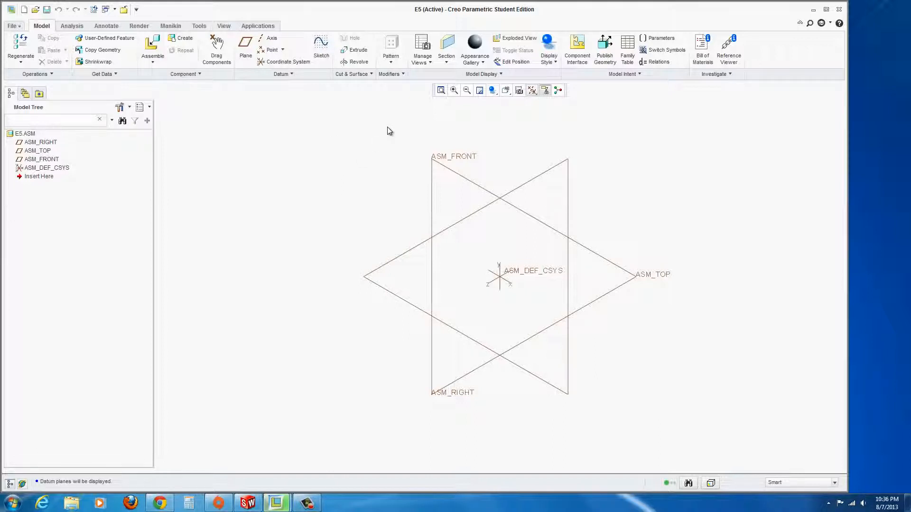
{"action": "left_click", "coordinate": [509, 94]}
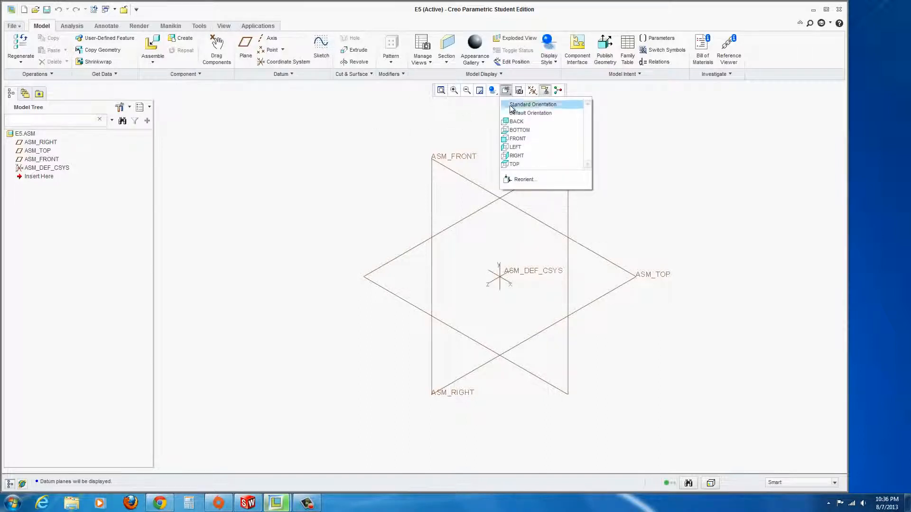
Start assembling an existing component, browsing the EXERCISE_5_PRO folder.
{"action": "left_click", "coordinate": [457, 109]}
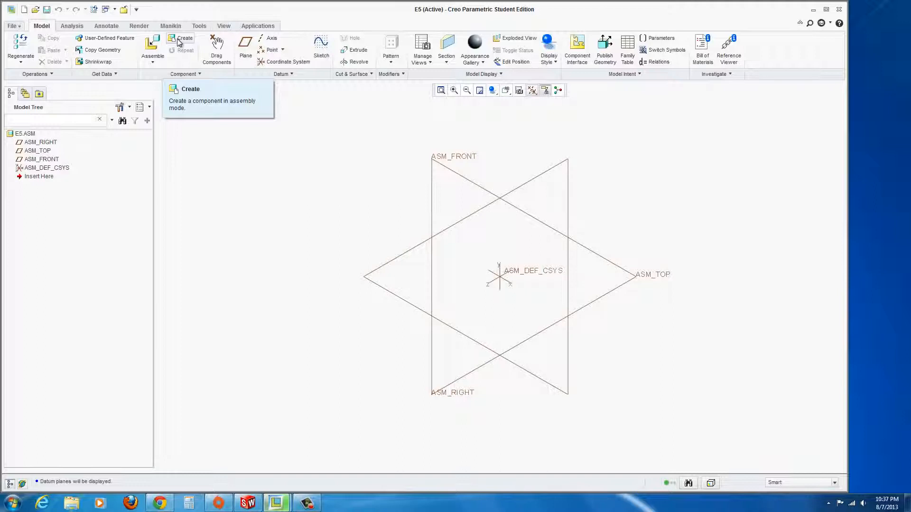
{"action": "left_click", "coordinate": [153, 63]}
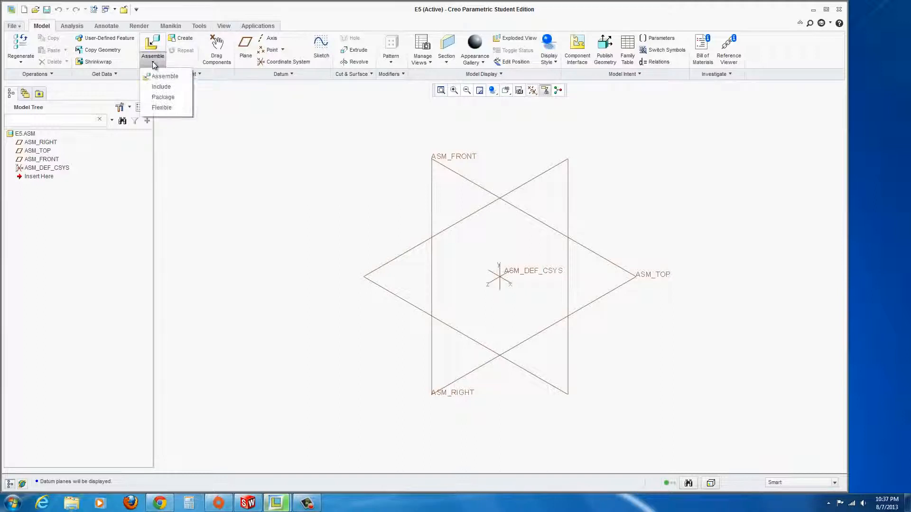
{"action": "left_click", "coordinate": [175, 78]}
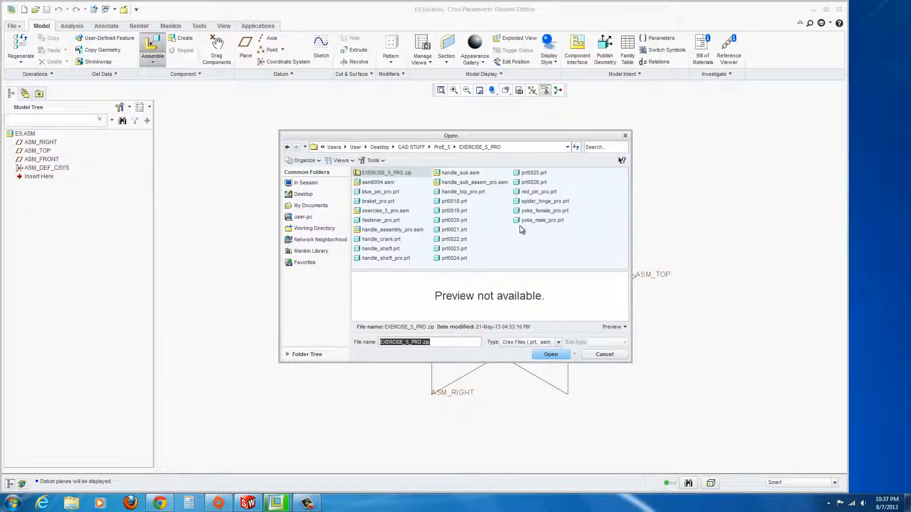
Load braket_pro.prt and fix it with a Default constraint, fully constrained.
{"action": "left_click", "coordinate": [379, 202]}
{"action": "left_click", "coordinate": [550, 353]}
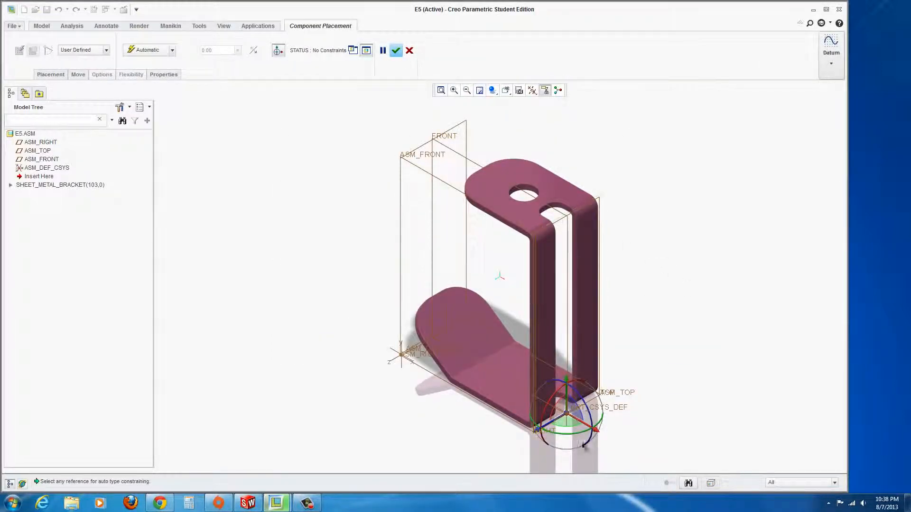
{"action": "left_click_drag", "start_coordinate": [552, 431], "coordinate": [581, 429]}
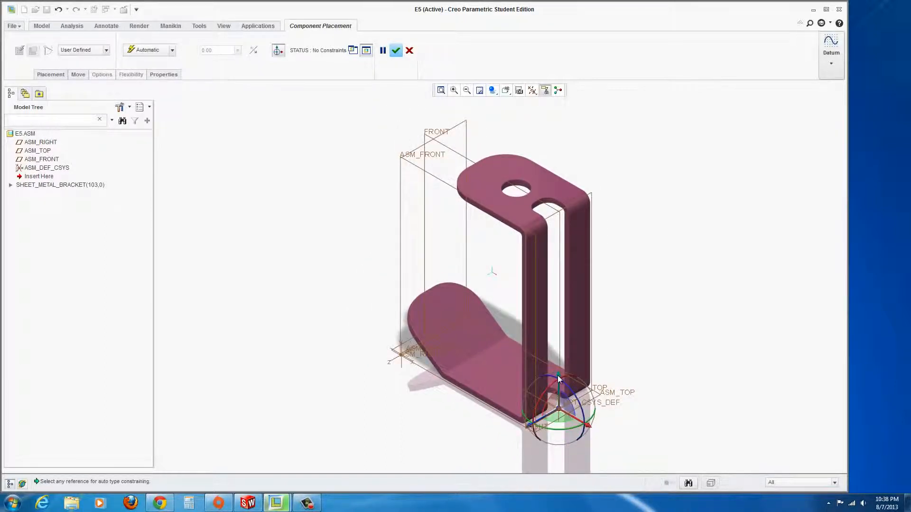
{"action": "left_click_drag", "start_coordinate": [559, 383], "coordinate": [558, 449]}
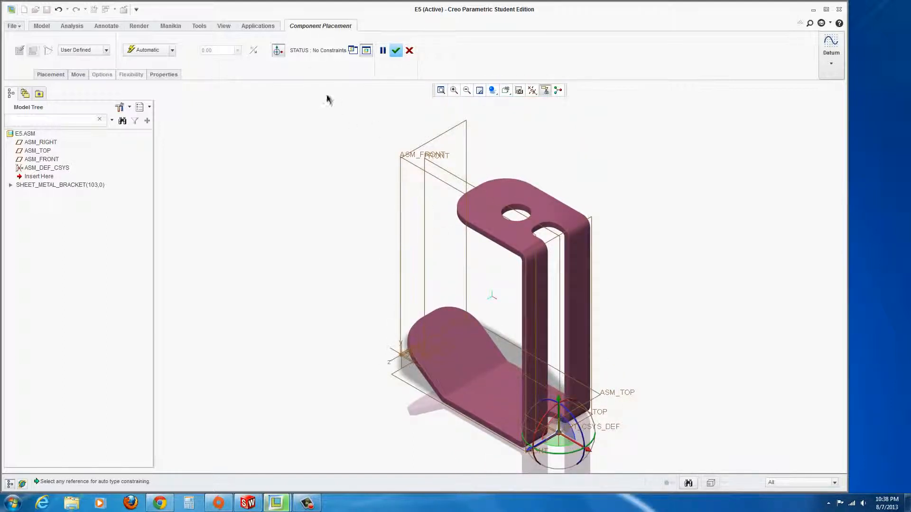
{"action": "left_click", "coordinate": [173, 51]}
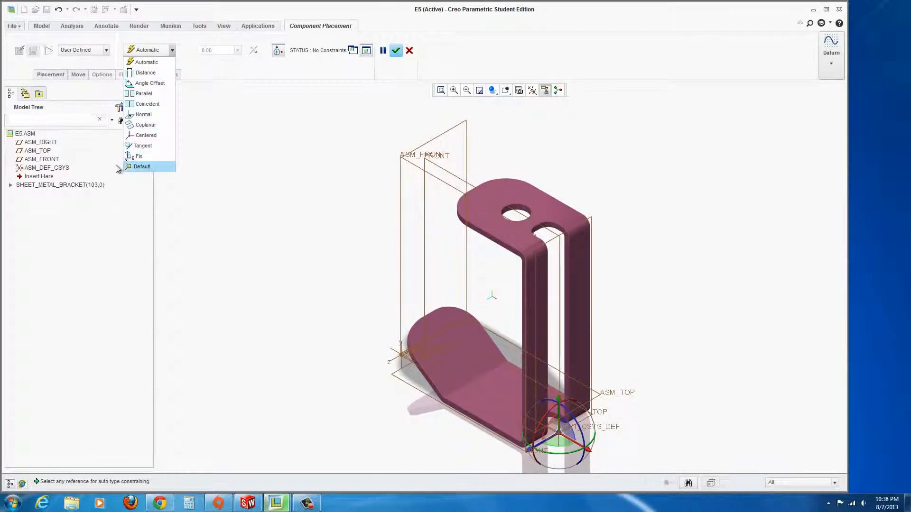
{"action": "left_click", "coordinate": [142, 167]}
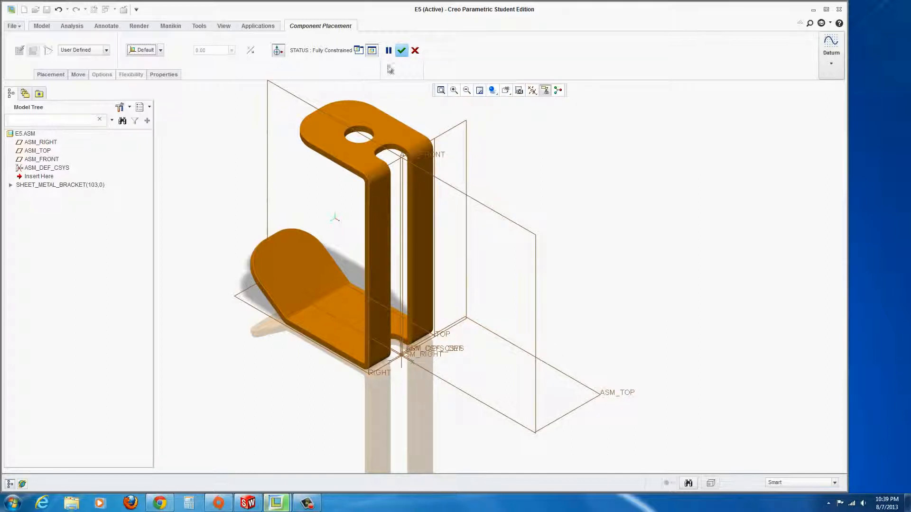
{"action": "left_click", "coordinate": [401, 51]}
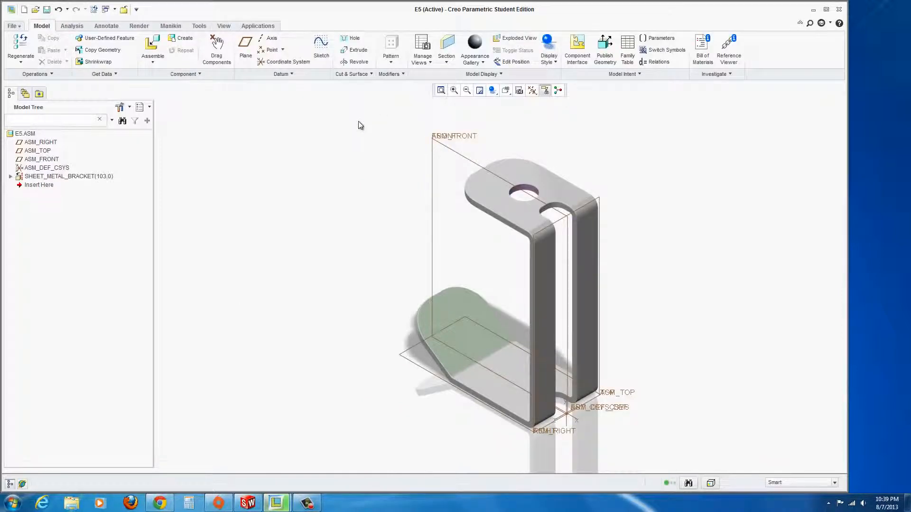
Hide all datum displays and turn on the spin center.
{"action": "left_click", "coordinate": [533, 91]}
{"action": "left_click", "coordinate": [532, 106]}
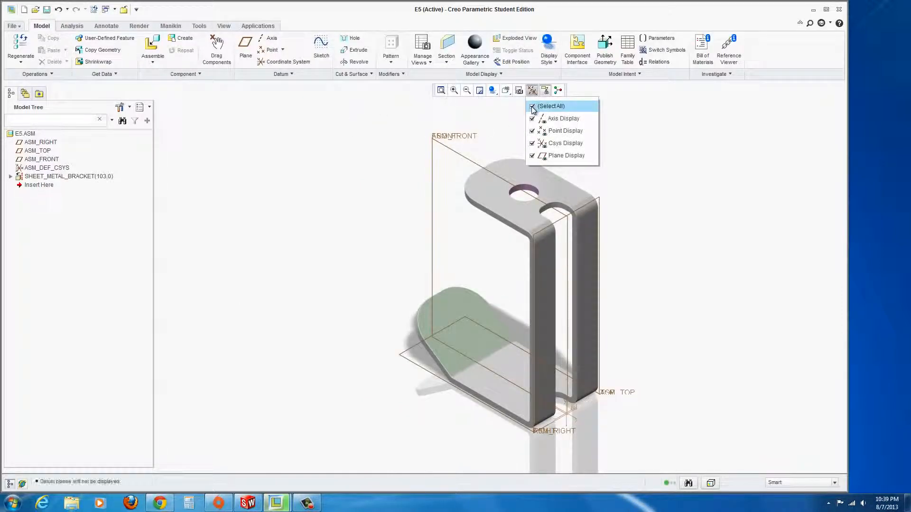
{"action": "left_click", "coordinate": [558, 90]}
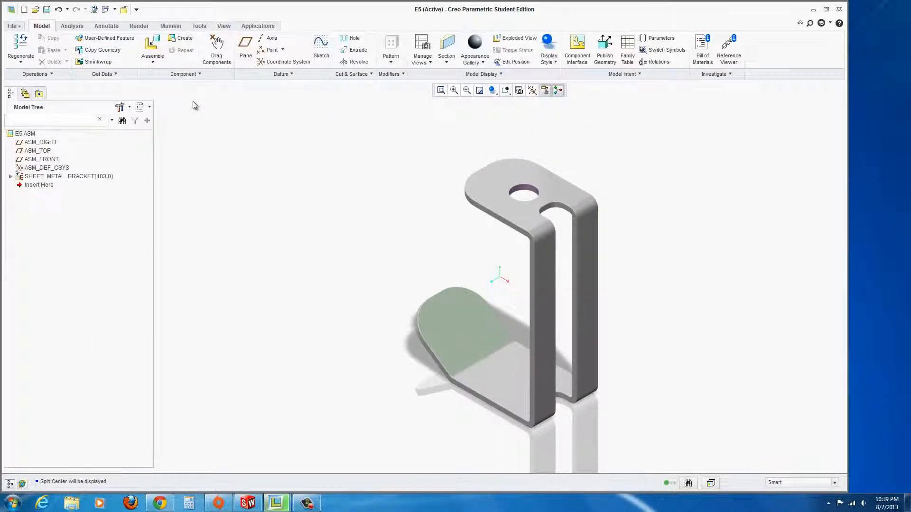
Bring yoke_male_pro.prt in left of the bracket and show its placement constraints.
{"action": "left_click", "coordinate": [153, 48]}
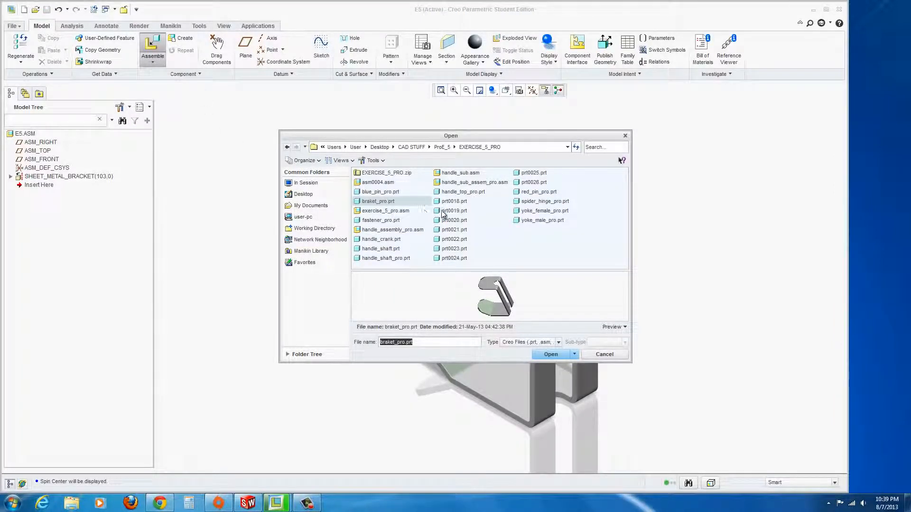
{"action": "left_click", "coordinate": [541, 221]}
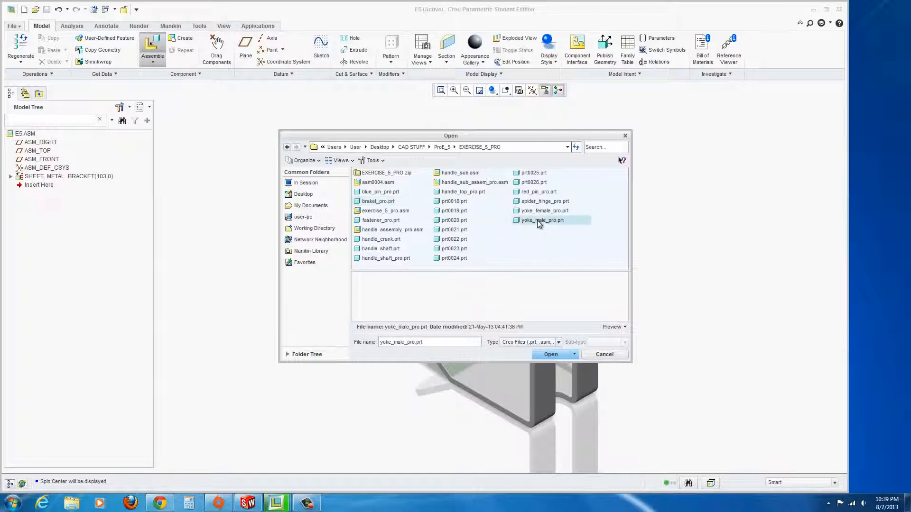
{"action": "left_click", "coordinate": [549, 355]}
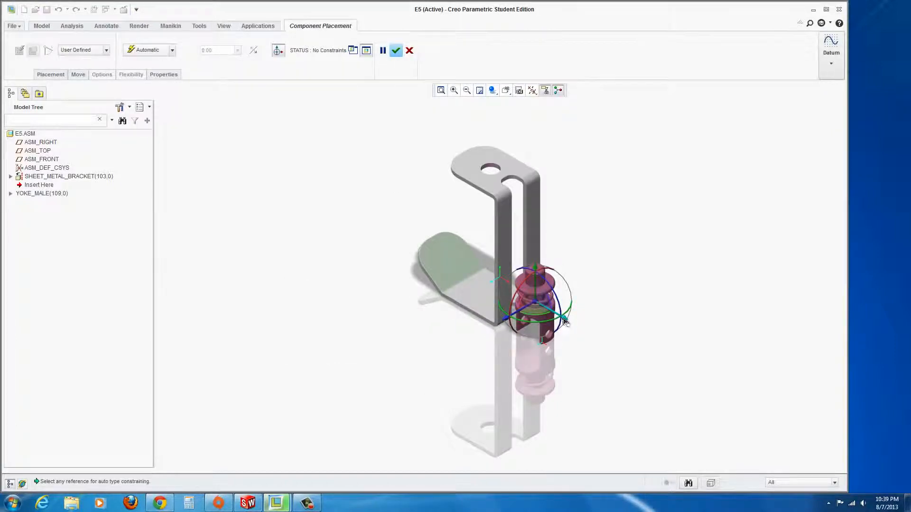
{"action": "left_click_drag", "start_coordinate": [572, 327], "coordinate": [410, 205]}
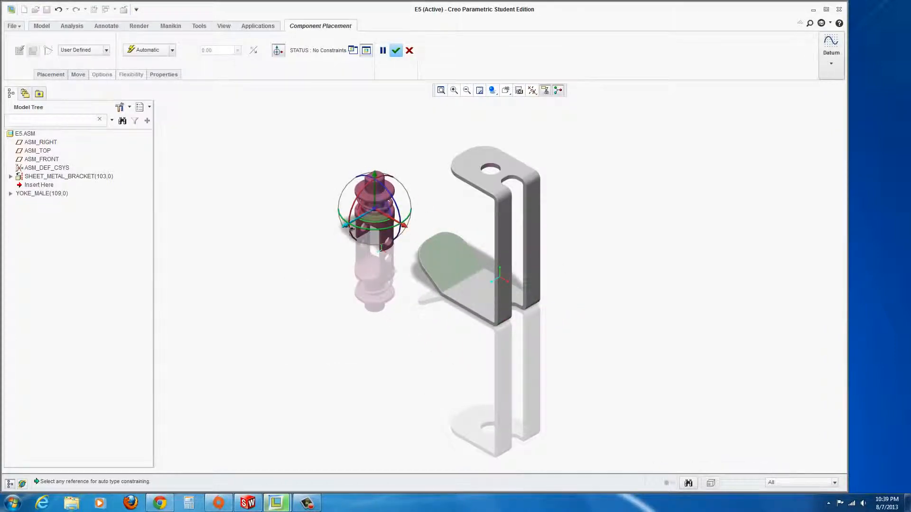
{"action": "left_click_drag", "start_coordinate": [352, 222], "coordinate": [383, 216]}
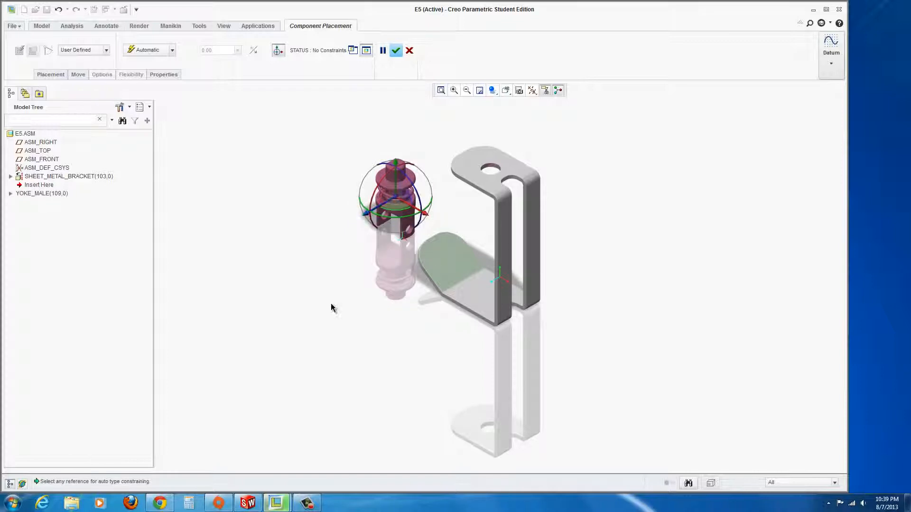
{"action": "scroll", "coordinate": [433, 150], "scroll_direction": "down", "scroll_amount": 3}
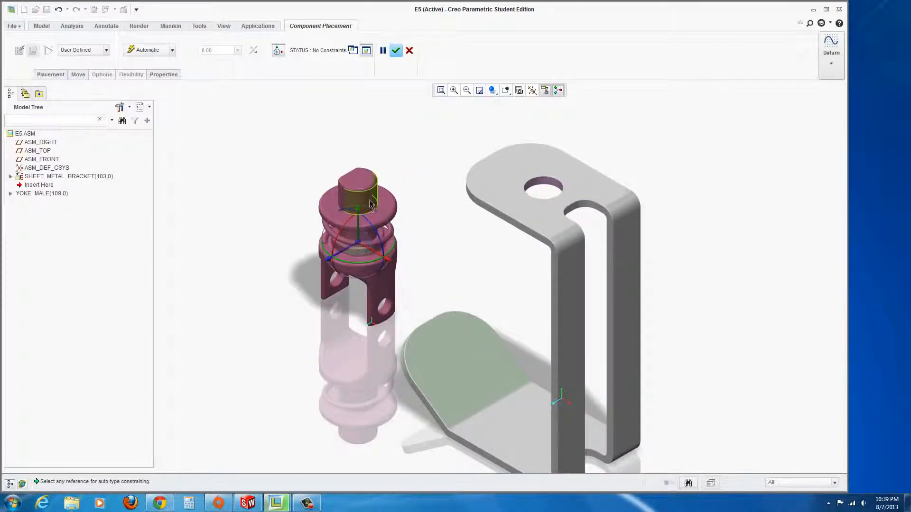
{"action": "left_click", "coordinate": [548, 184]}
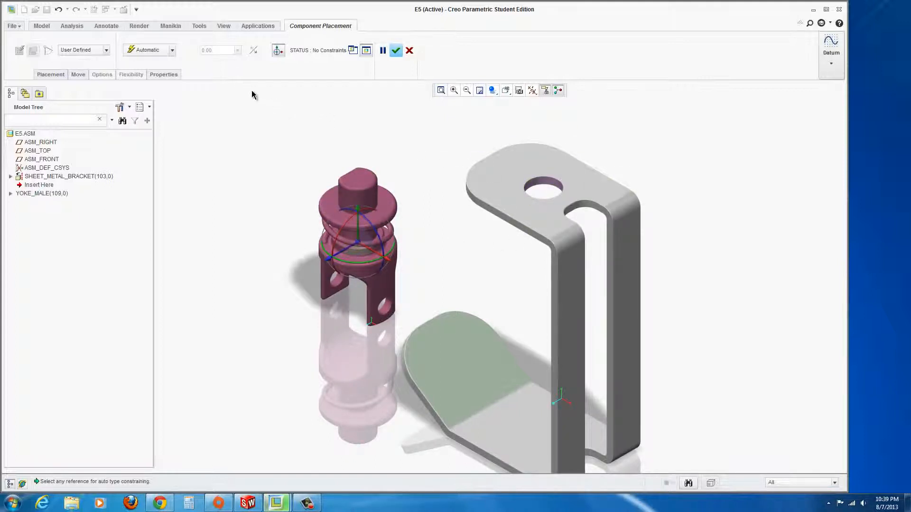
{"action": "left_click", "coordinate": [51, 75]}
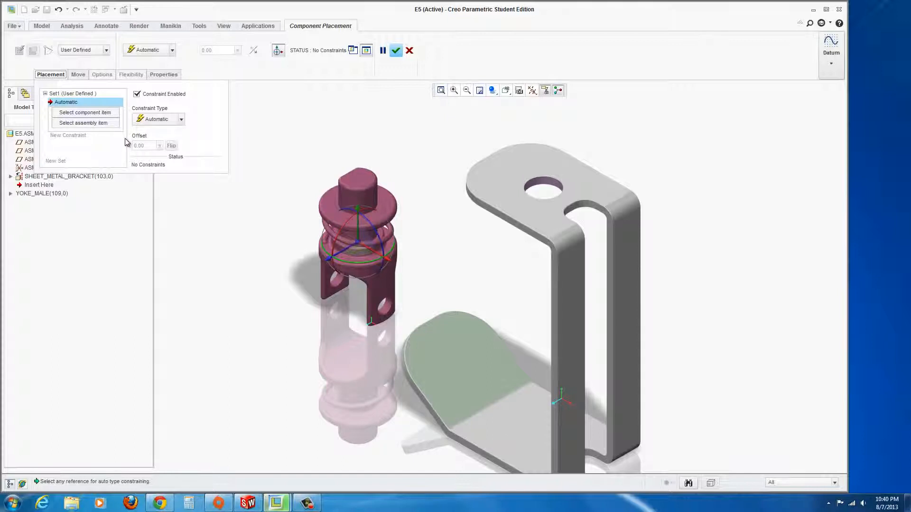
Make the yoke's top cylinder Coincident with the bracket's hole, then drag to test its freedom.
{"action": "left_click", "coordinate": [76, 114]}
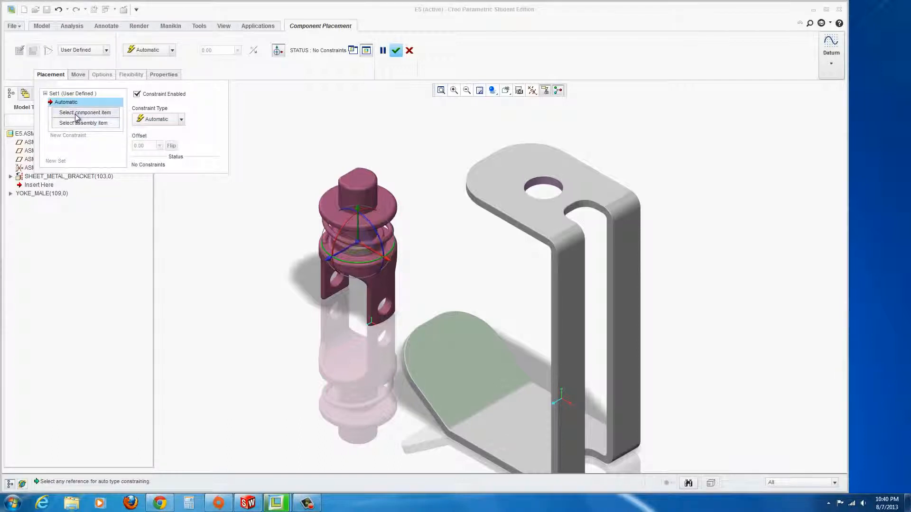
{"action": "left_click", "coordinate": [372, 205]}
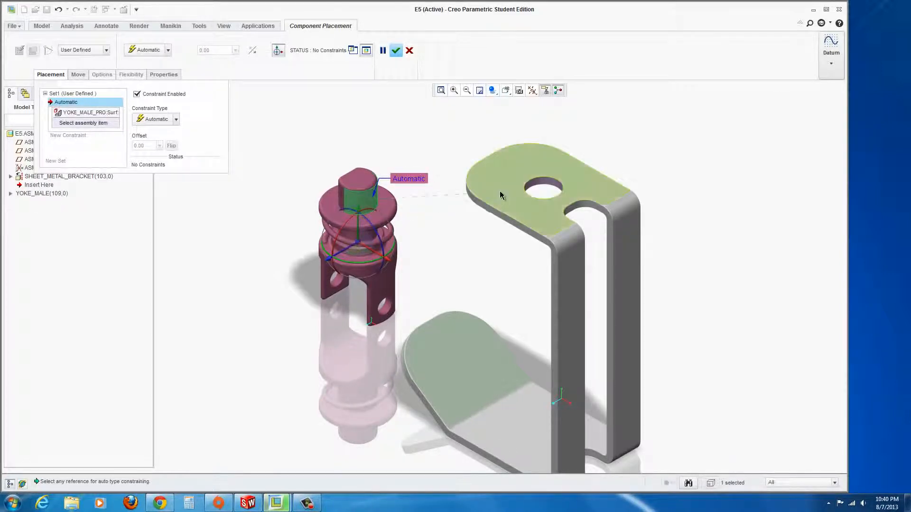
{"action": "left_click", "coordinate": [549, 181]}
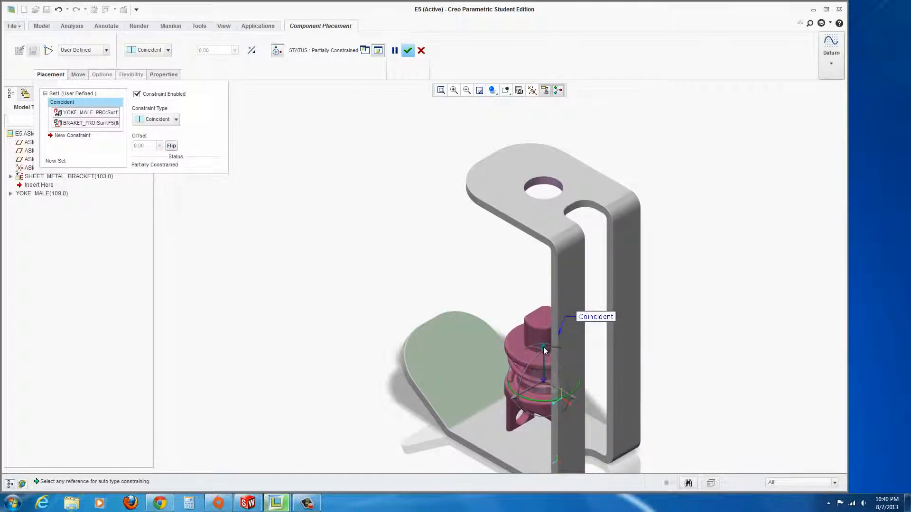
{"action": "left_click_drag", "start_coordinate": [545, 341], "coordinate": [543, 233]}
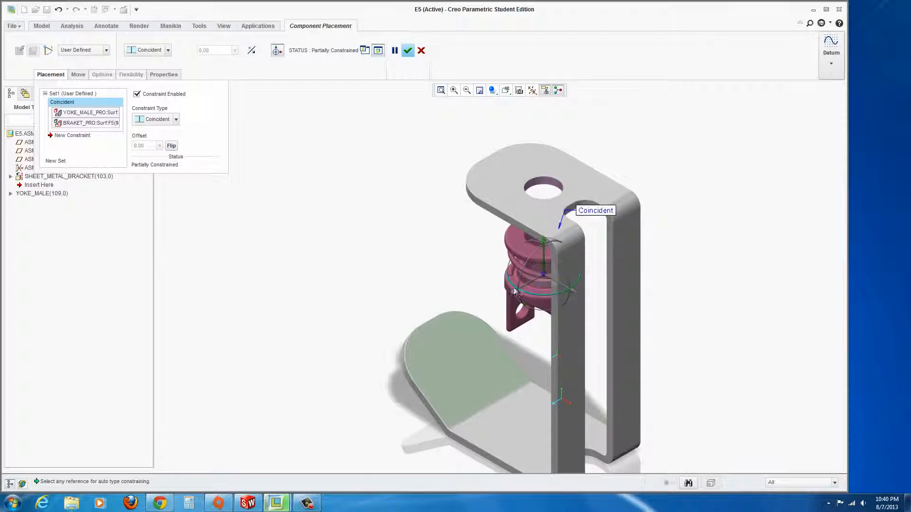
{"action": "mouse_move", "coordinate": [535, 296]}
{"action": "left_mouse_down"}
{"action": "mouse_move", "coordinate": [573, 289]}
{"action": "mouse_move", "coordinate": [532, 300]}
{"action": "left_mouse_up"}
Seat the yoke's ring face on the bracket's top face, disable Allow Assumptions, and finish.
{"action": "left_click", "coordinate": [53, 138]}
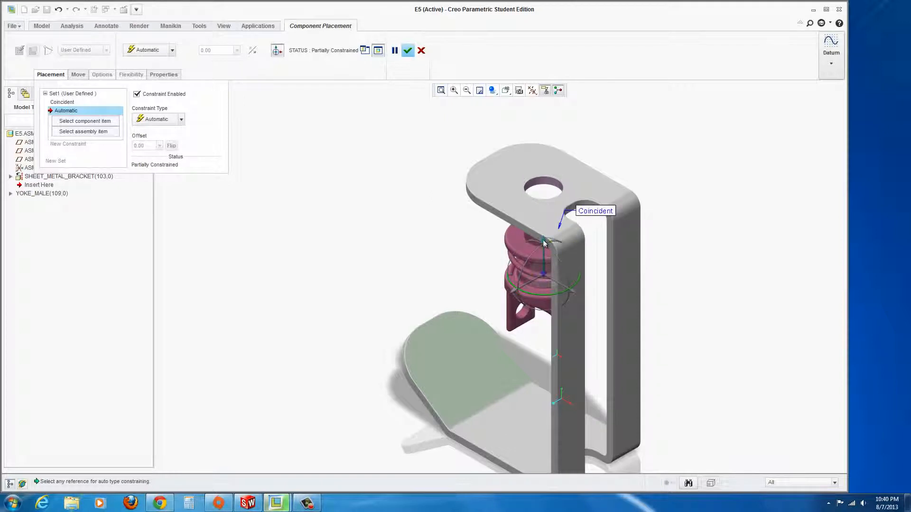
{"action": "left_click_drag", "start_coordinate": [543, 240], "coordinate": [543, 269]}
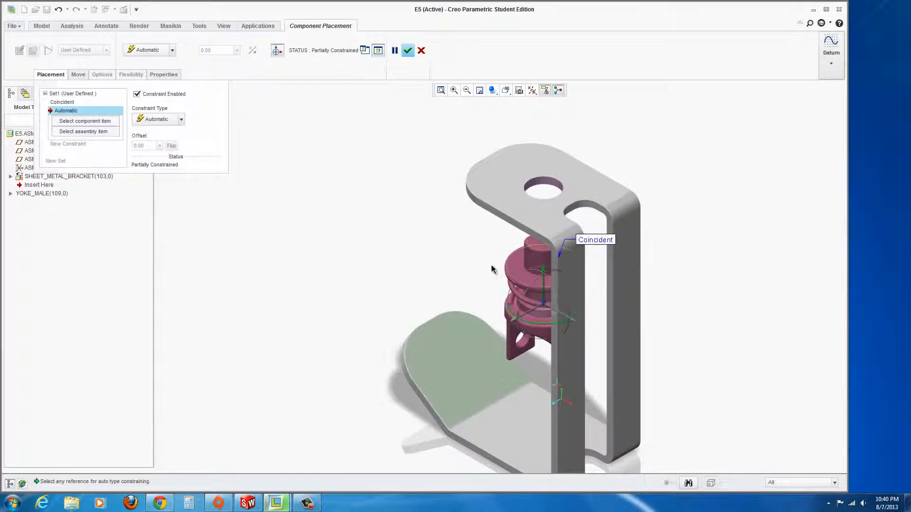
{"action": "left_click", "coordinate": [518, 265]}
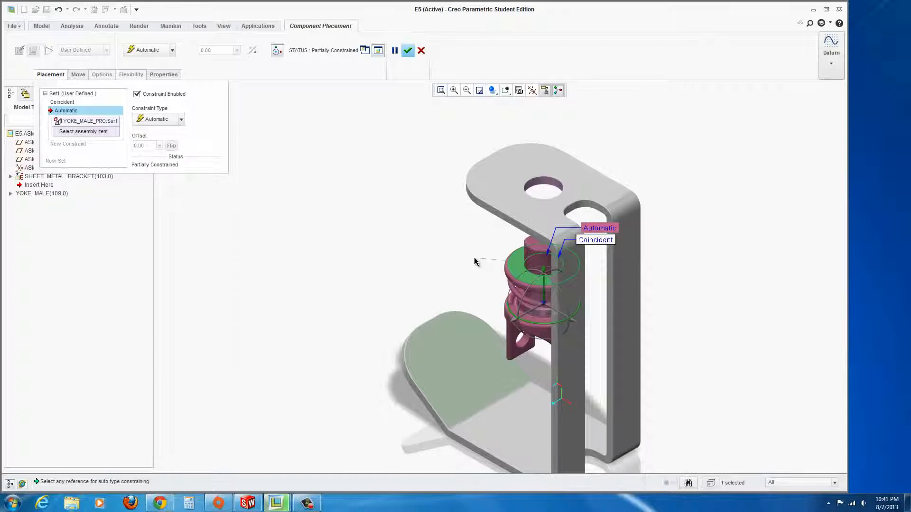
{"action": "middle_click_drag", "start_coordinate": [475, 255], "coordinate": [468, 212]}
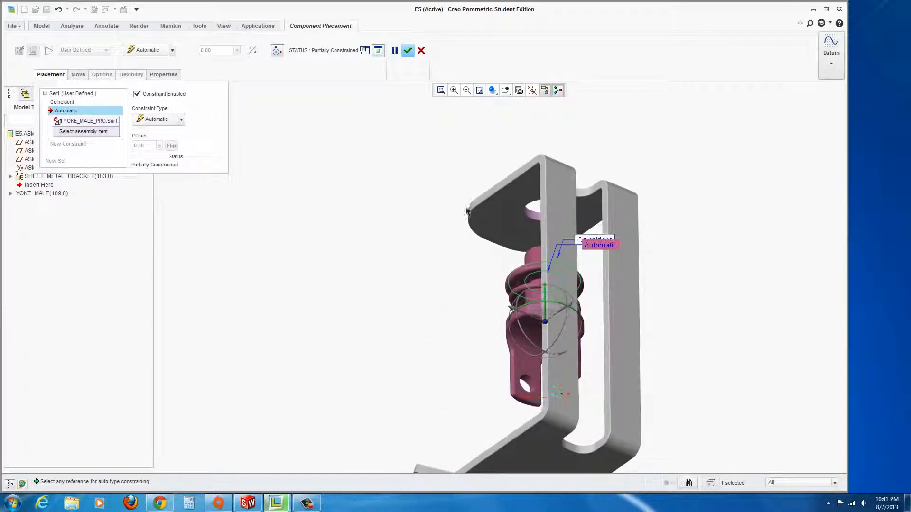
{"action": "left_click", "coordinate": [504, 225]}
{"action": "middle_click_drag", "start_coordinate": [435, 201], "coordinate": [439, 249]}
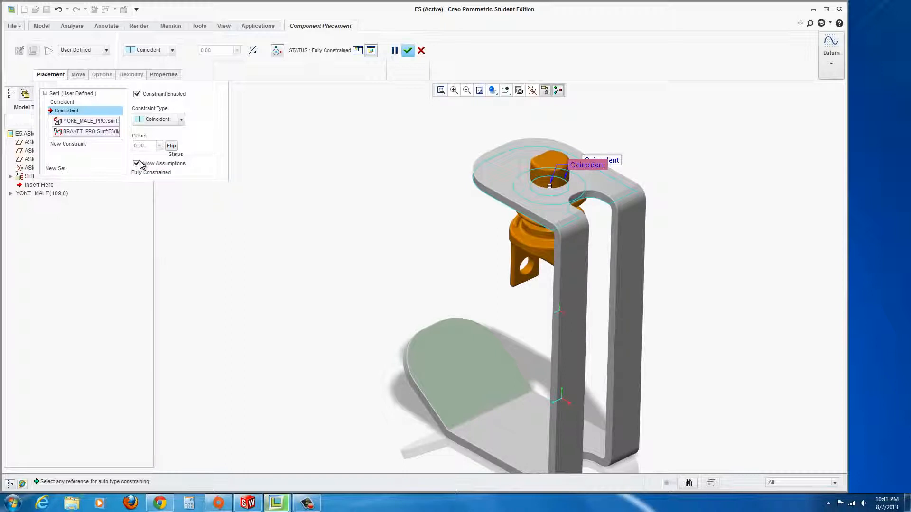
{"action": "left_click", "coordinate": [136, 164]}
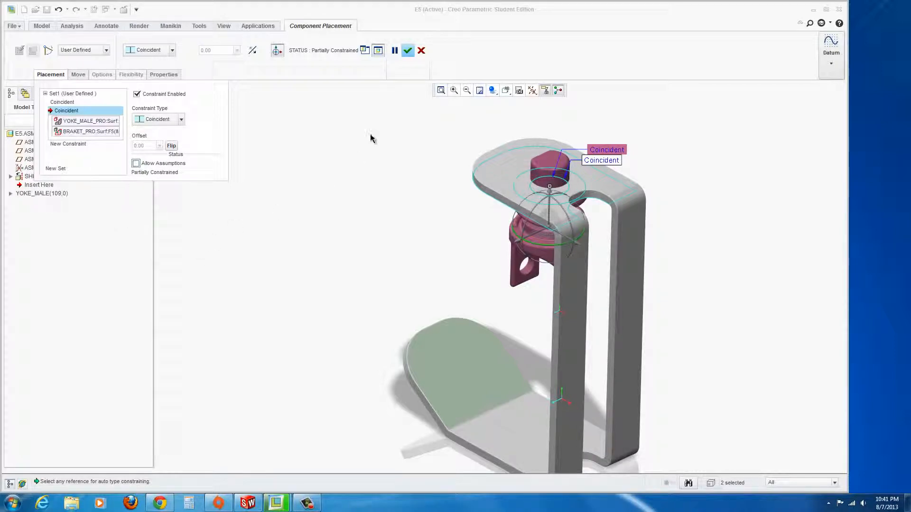
{"action": "left_click", "coordinate": [407, 52]}
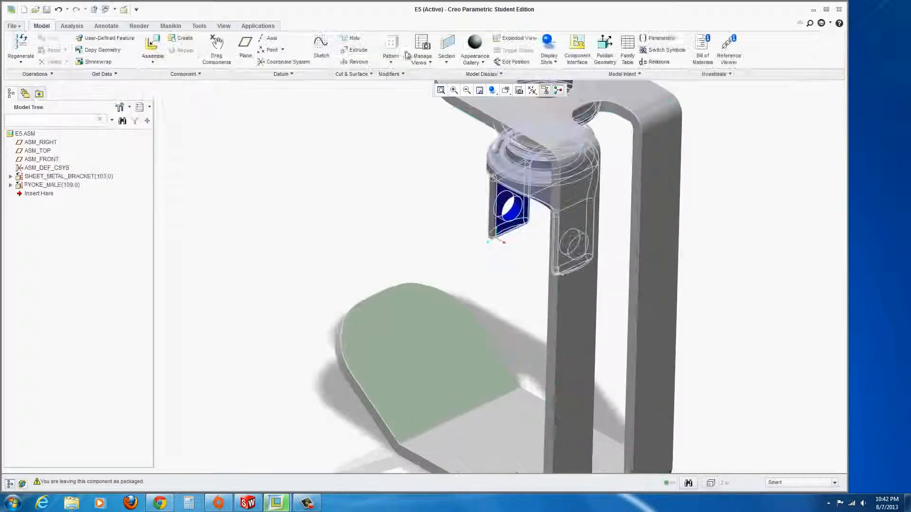
{"action": "scroll", "coordinate": [532, 187], "scroll_direction": "up", "scroll_amount": 1}
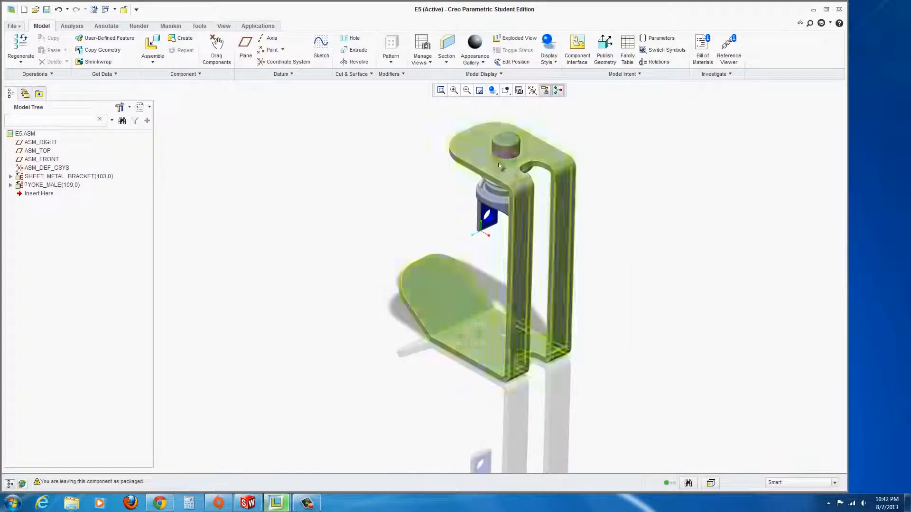
{"action": "scroll", "coordinate": [476, 114], "scroll_direction": "down", "scroll_amount": 1}
{"action": "middle_click_drag", "start_coordinate": [389, 206], "coordinate": [482, 222]}
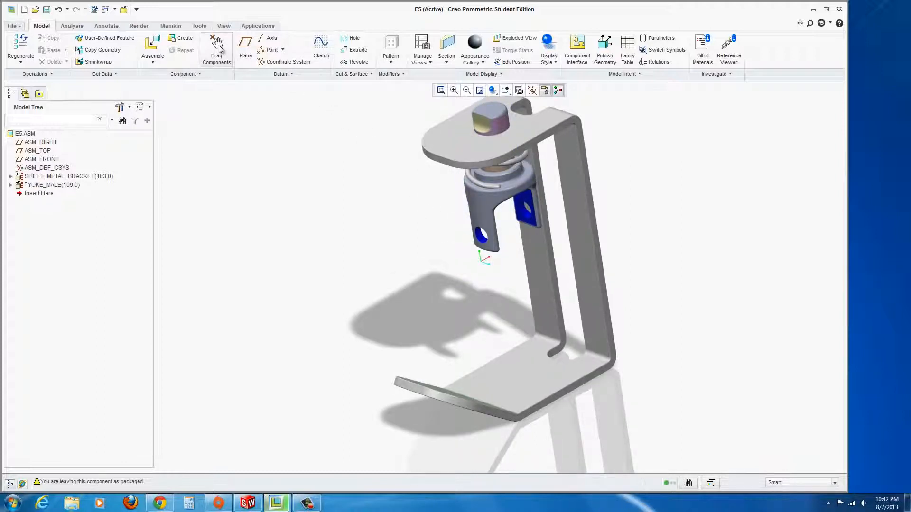
{"action": "left_click", "coordinate": [218, 45]}
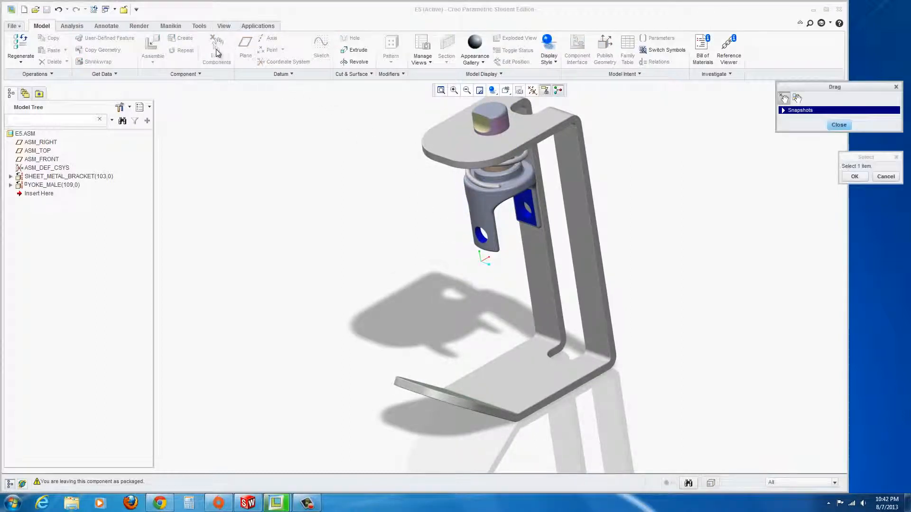
{"action": "left_click", "coordinate": [478, 191]}
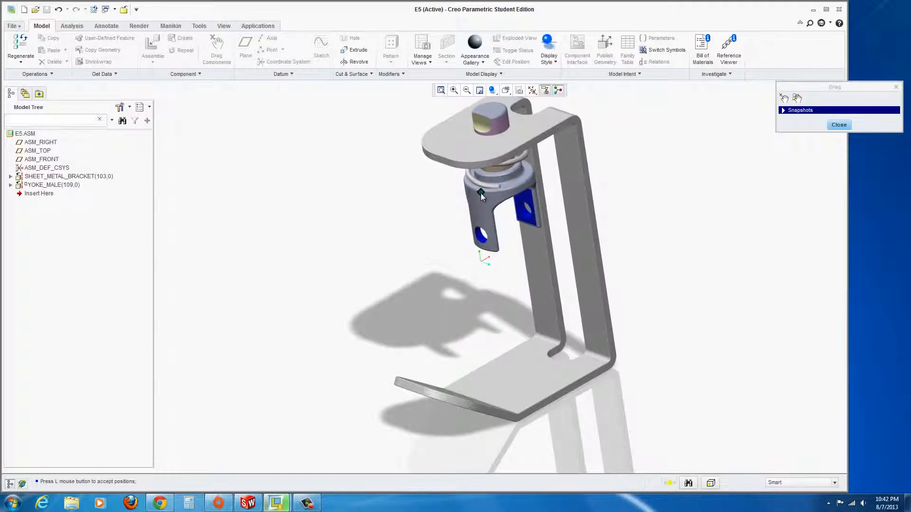
{"action": "left_click", "coordinate": [480, 193]}
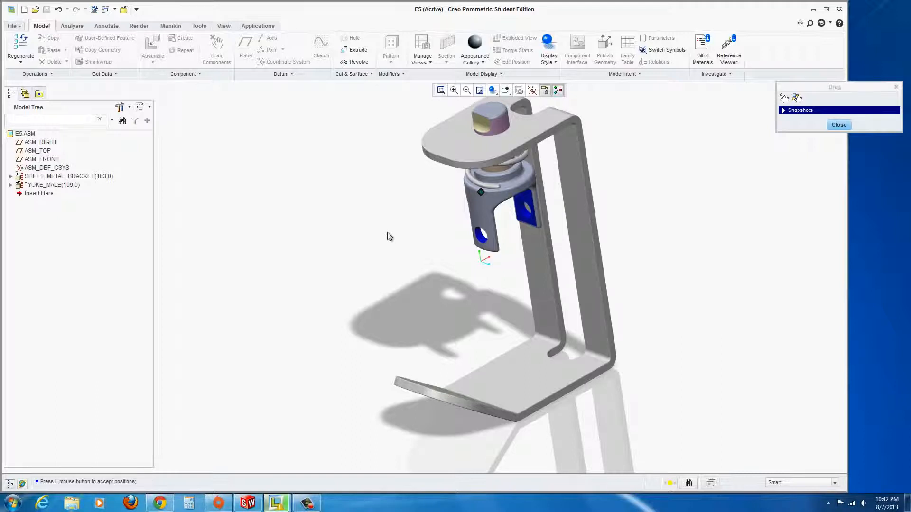
{"action": "left_click", "coordinate": [839, 125]}
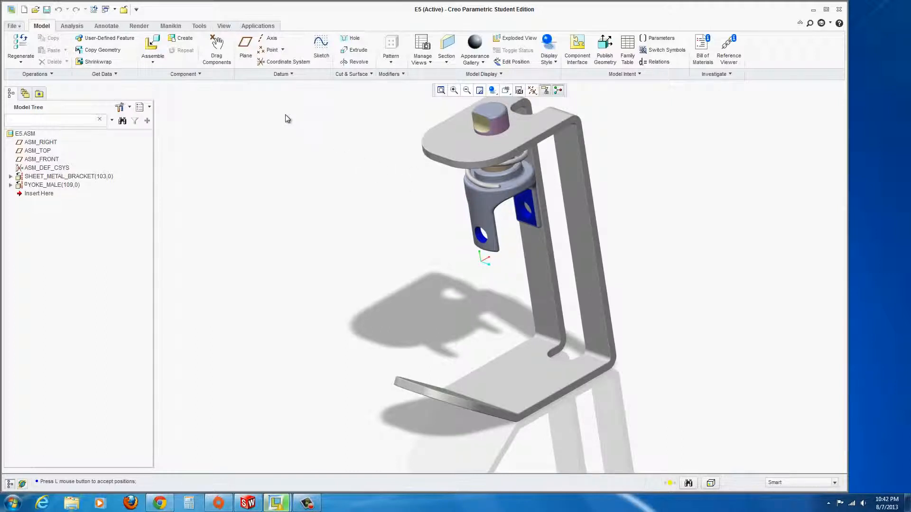
Insert spider_hinge_pro.prt and move it to the left of the bracket.
{"action": "left_click", "coordinate": [153, 45]}
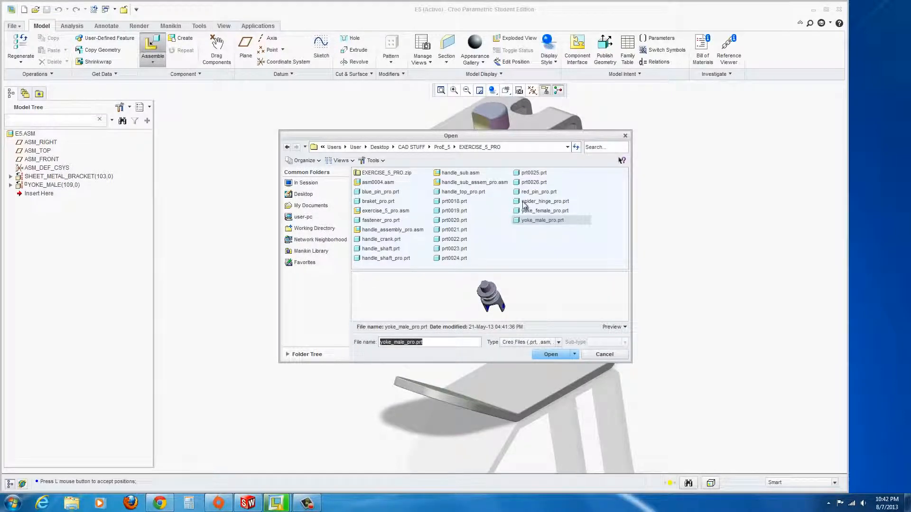
{"action": "left_click", "coordinate": [518, 202]}
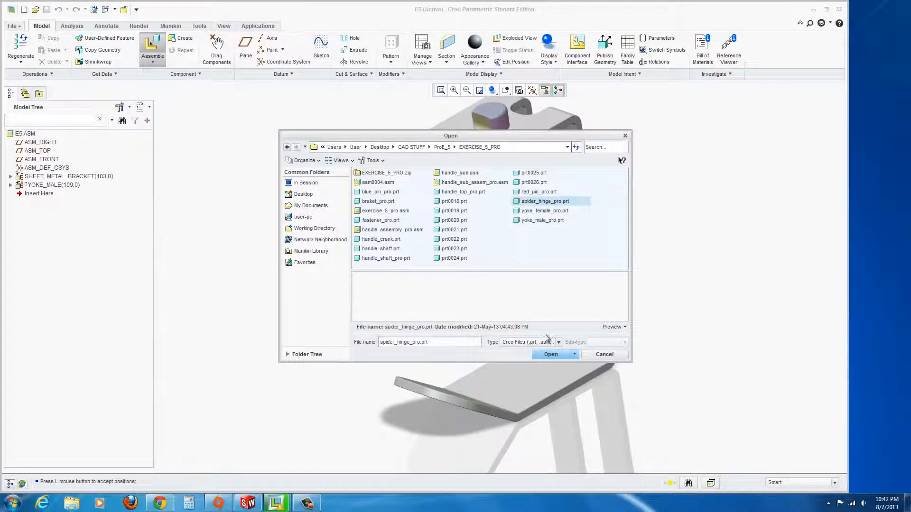
{"action": "left_click", "coordinate": [549, 356]}
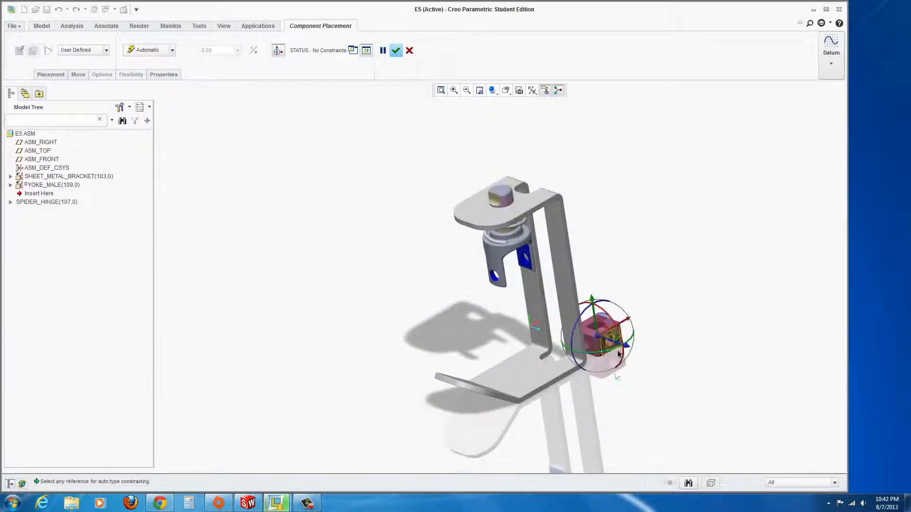
{"action": "left_click_drag", "start_coordinate": [628, 349], "coordinate": [404, 255]}
{"action": "scroll", "coordinate": [460, 259], "scroll_direction": "up", "scroll_amount": 4}
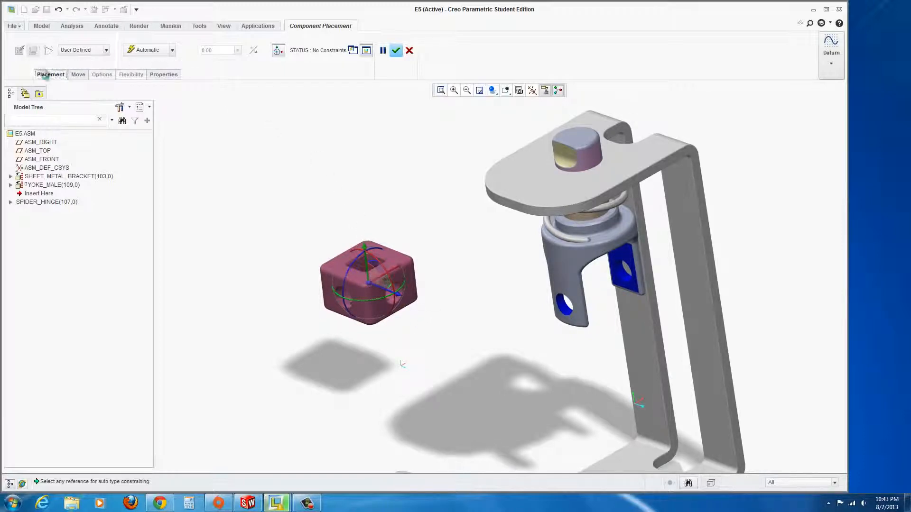
Make the spider block's hole surface Coincident with the yoke's arm hole.
{"action": "left_click", "coordinate": [49, 74]}
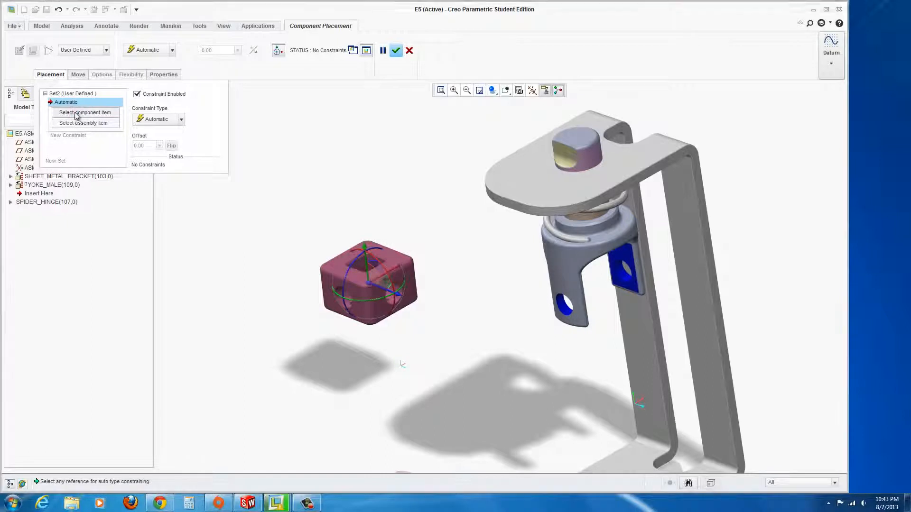
{"action": "left_click", "coordinate": [75, 113]}
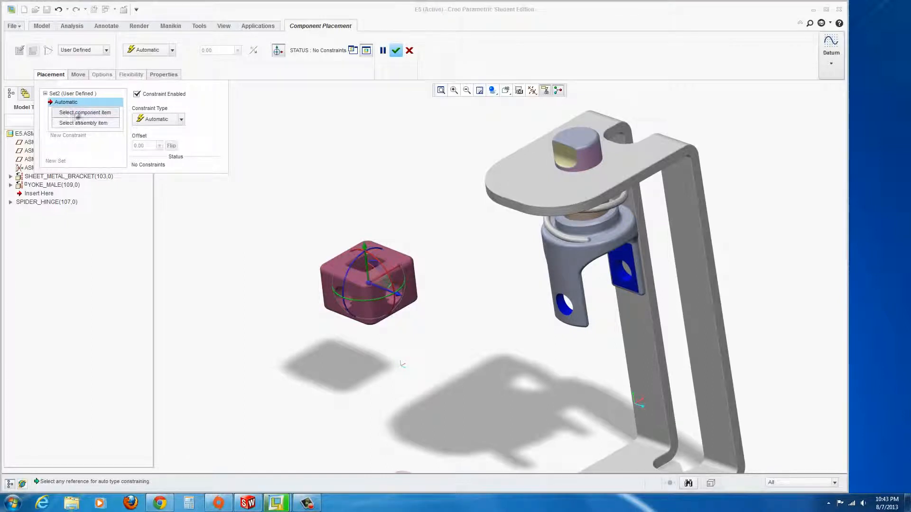
{"action": "left_click", "coordinate": [341, 304]}
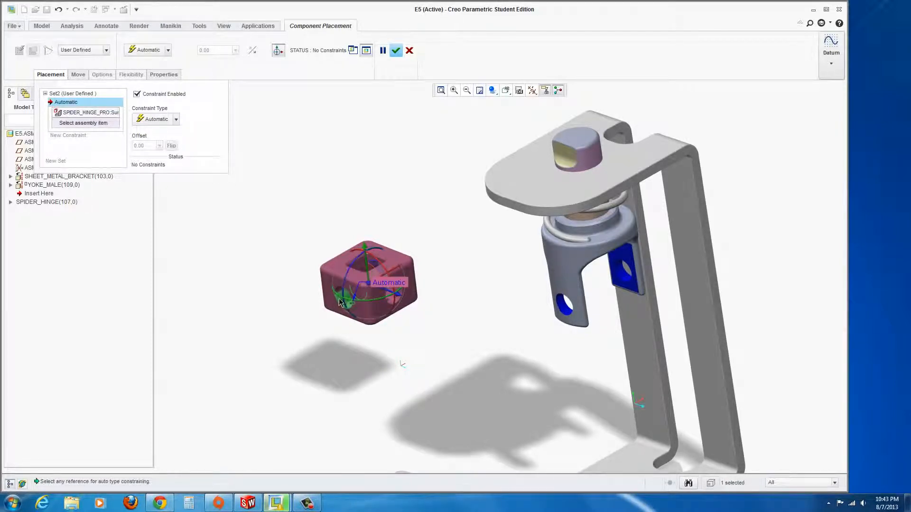
{"action": "left_click", "coordinate": [564, 311]}
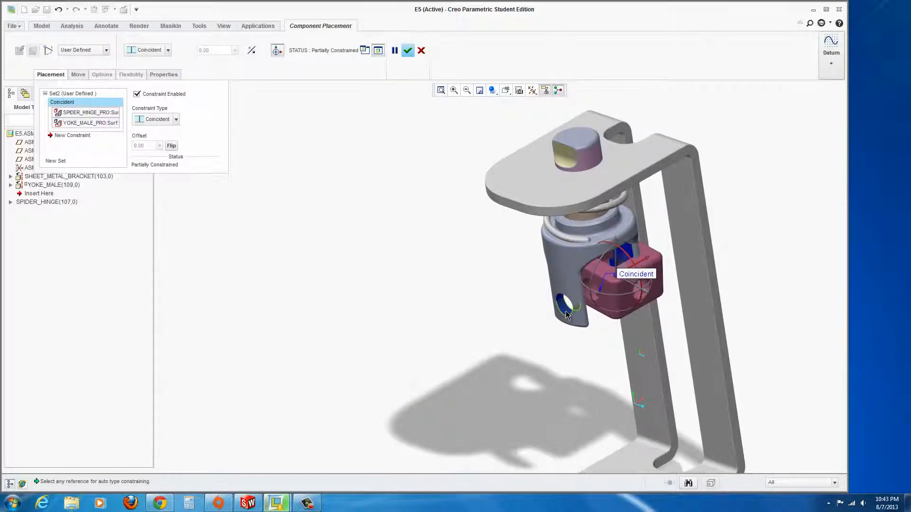
Mate the block's side face to the yoke's inner face and accept the placement.
{"action": "left_click", "coordinate": [61, 135]}
{"action": "scroll", "coordinate": [586, 294], "scroll_direction": "up", "scroll_amount": 1}
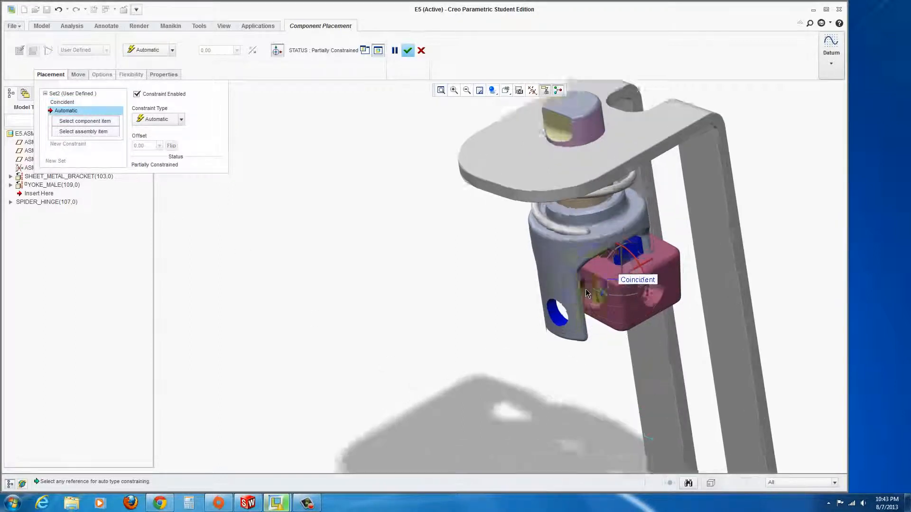
{"action": "scroll", "coordinate": [585, 289], "scroll_direction": "up", "scroll_amount": 1}
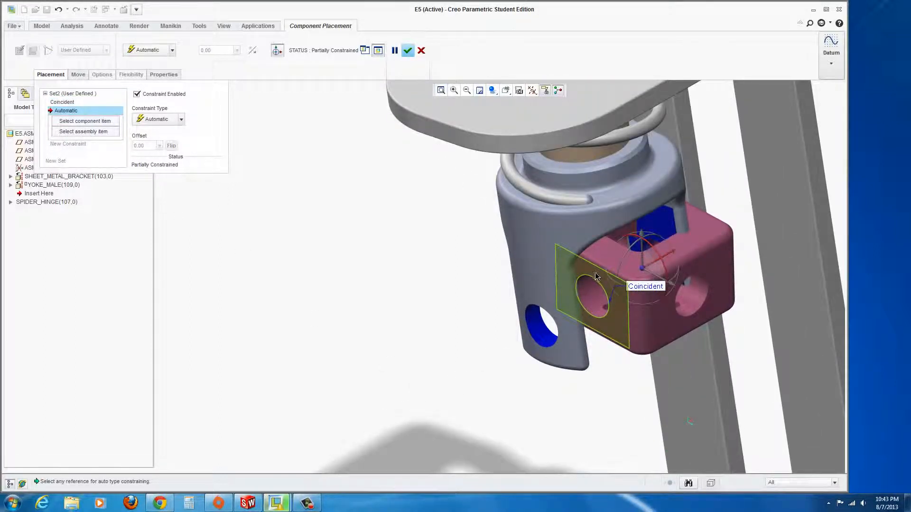
{"action": "left_click", "coordinate": [595, 272]}
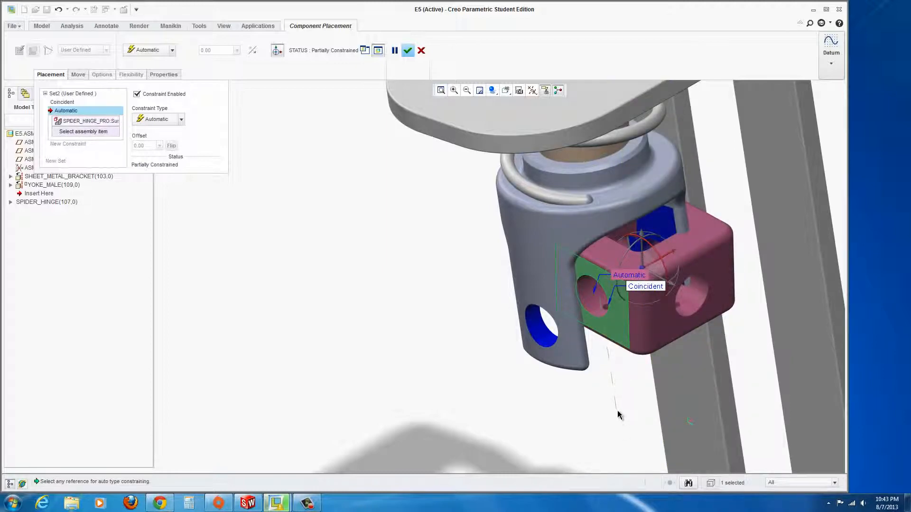
{"action": "middle_click_drag", "start_coordinate": [618, 414], "coordinate": [556, 390]}
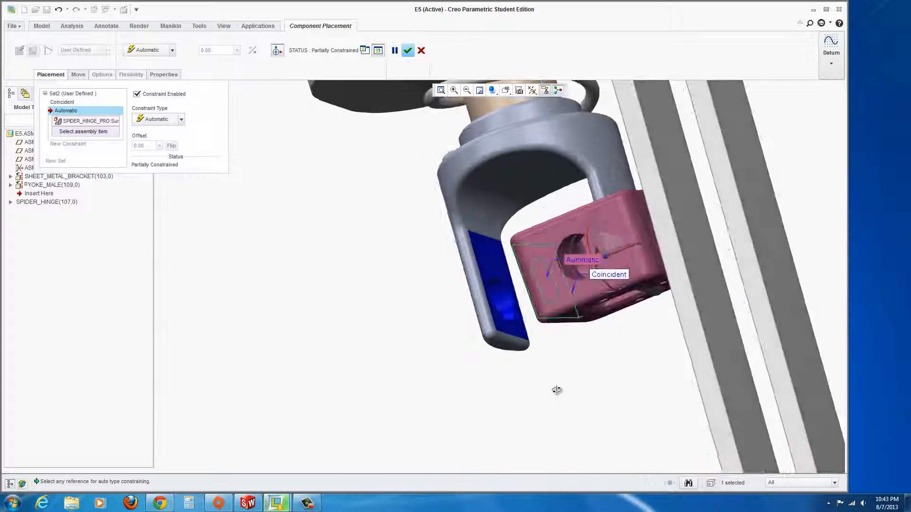
{"action": "left_click", "coordinate": [492, 267]}
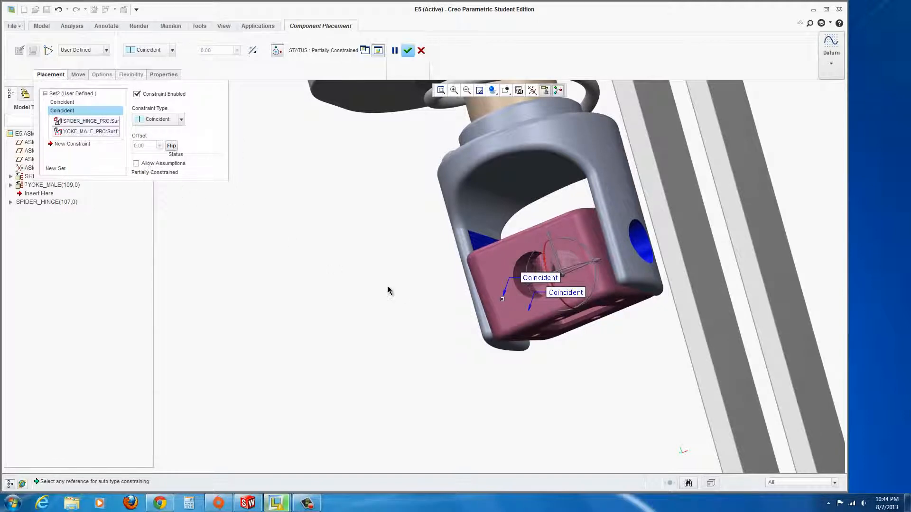
{"action": "middle_click_drag", "start_coordinate": [416, 302], "coordinate": [626, 330]}
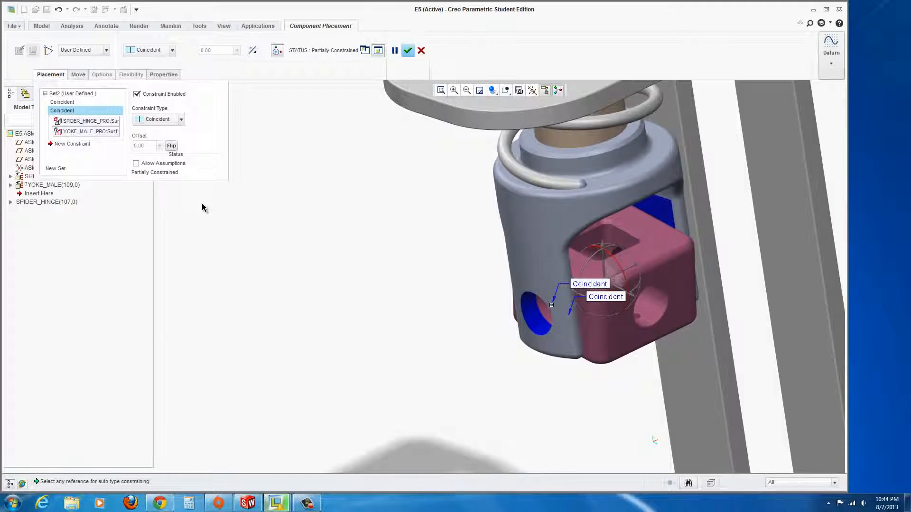
{"action": "left_click", "coordinate": [408, 51]}
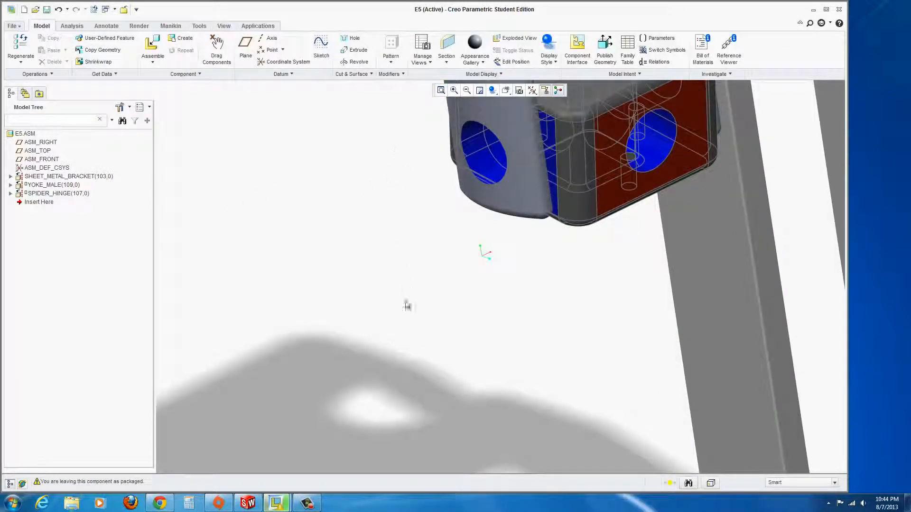
Rotate the spider block with Drag Components so its red face points forward.
{"action": "scroll", "coordinate": [407, 305], "scroll_direction": "down", "scroll_amount": 4}
{"action": "scroll", "coordinate": [417, 230], "scroll_direction": "up", "scroll_amount": 2}
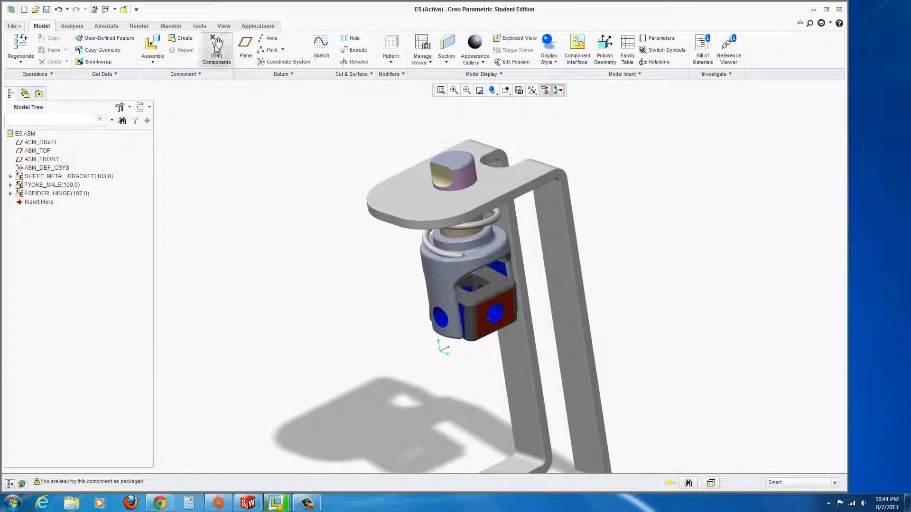
{"action": "left_click", "coordinate": [215, 45]}
{"action": "left_click", "coordinate": [488, 302]}
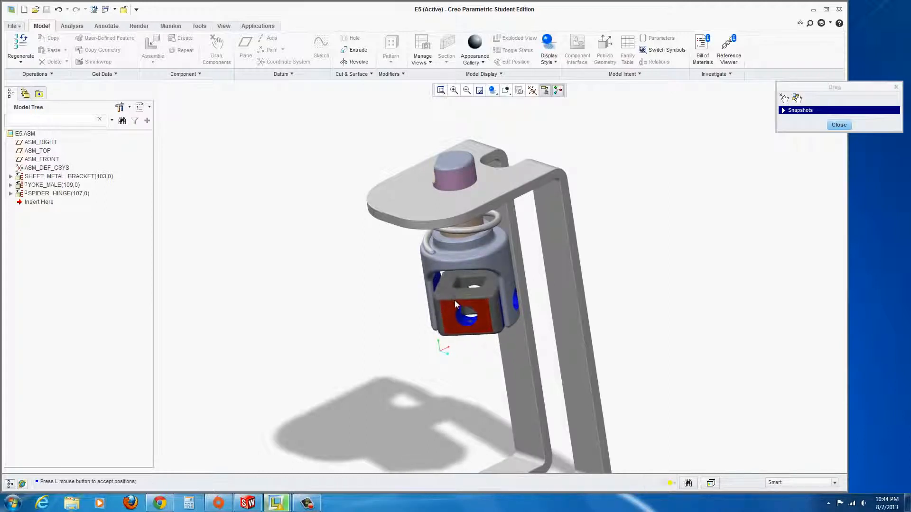
{"action": "left_click", "coordinate": [454, 305]}
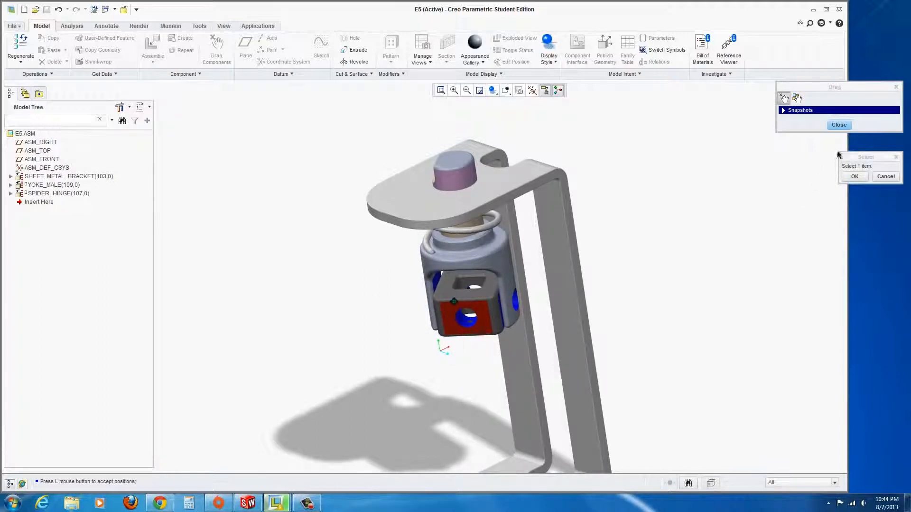
{"action": "left_click", "coordinate": [839, 124]}
{"action": "scroll", "coordinate": [332, 333], "scroll_direction": "up", "scroll_amount": 2}
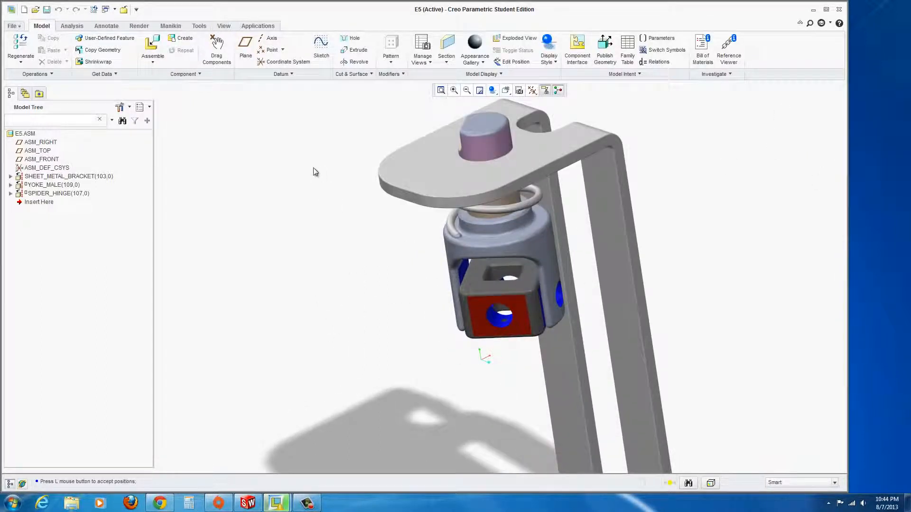
Insert yoke_female_pro.prt into the E5 assembly.
{"action": "left_click", "coordinate": [152, 46]}
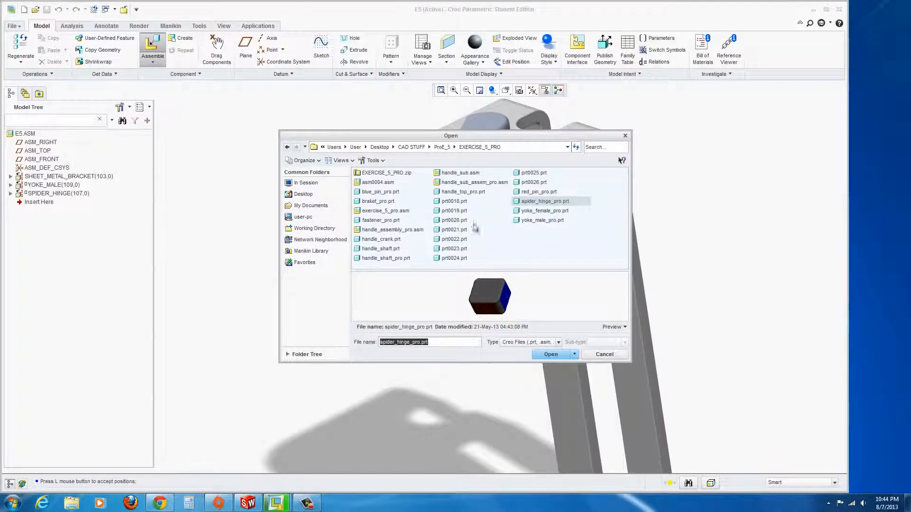
{"action": "left_click", "coordinate": [519, 213]}
{"action": "left_click", "coordinate": [551, 354]}
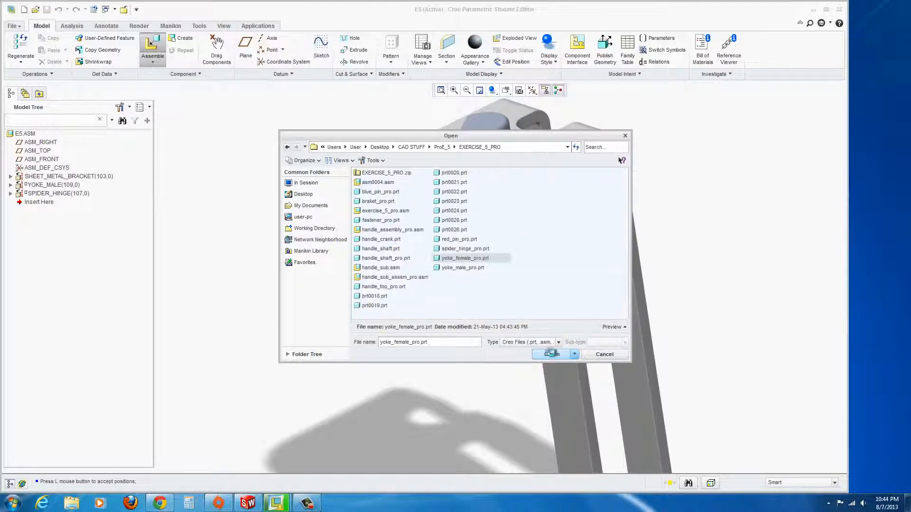
Drag the female yoke below the spider hinge and show its Placement constraints.
{"action": "scroll", "coordinate": [463, 377], "scroll_direction": "up", "scroll_amount": 3}
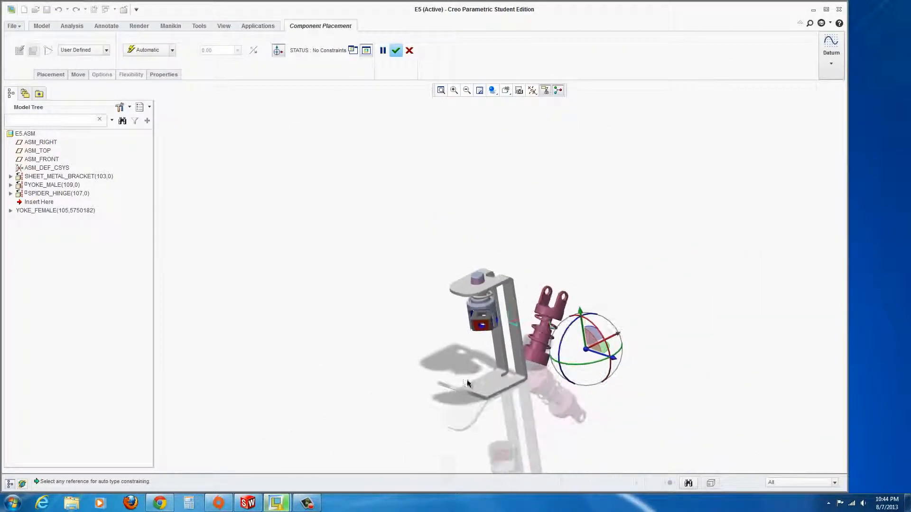
{"action": "scroll", "coordinate": [467, 384], "scroll_direction": "down", "scroll_amount": 4}
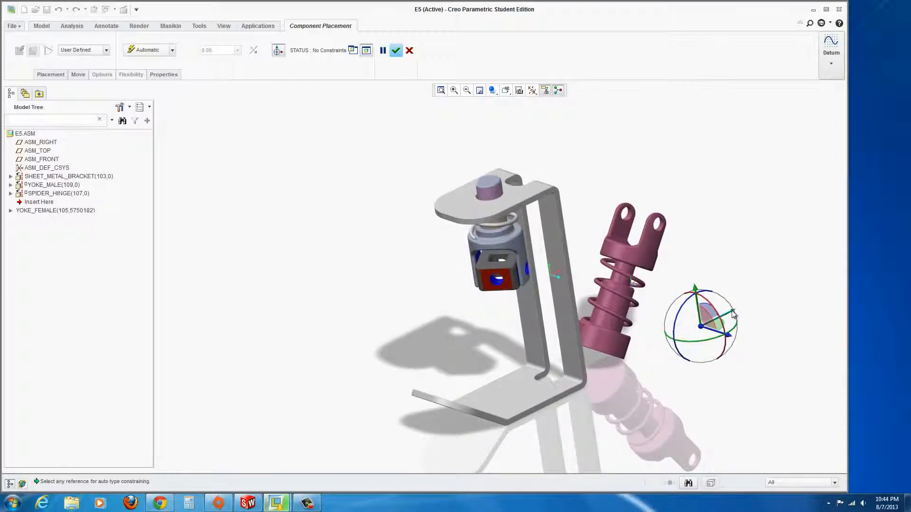
{"action": "left_click_drag", "start_coordinate": [733, 314], "coordinate": [548, 359]}
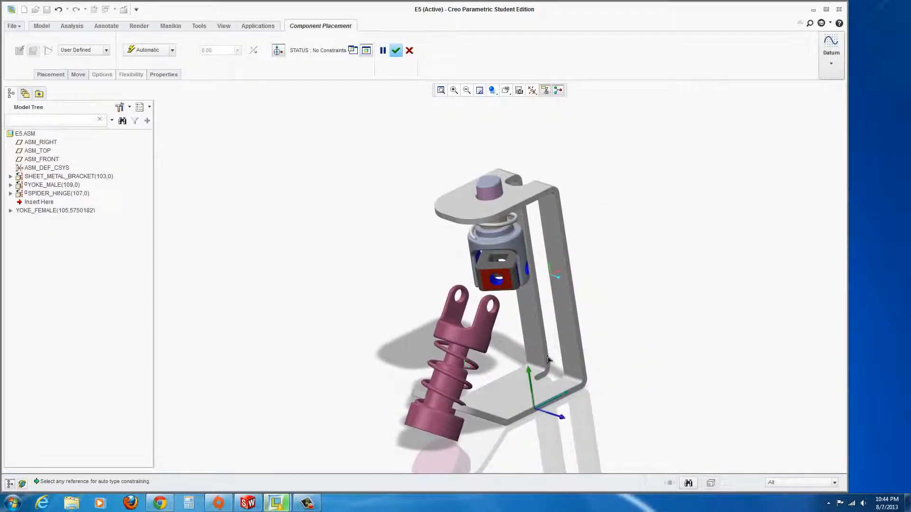
{"action": "scroll", "coordinate": [548, 360], "scroll_direction": "down", "scroll_amount": 5}
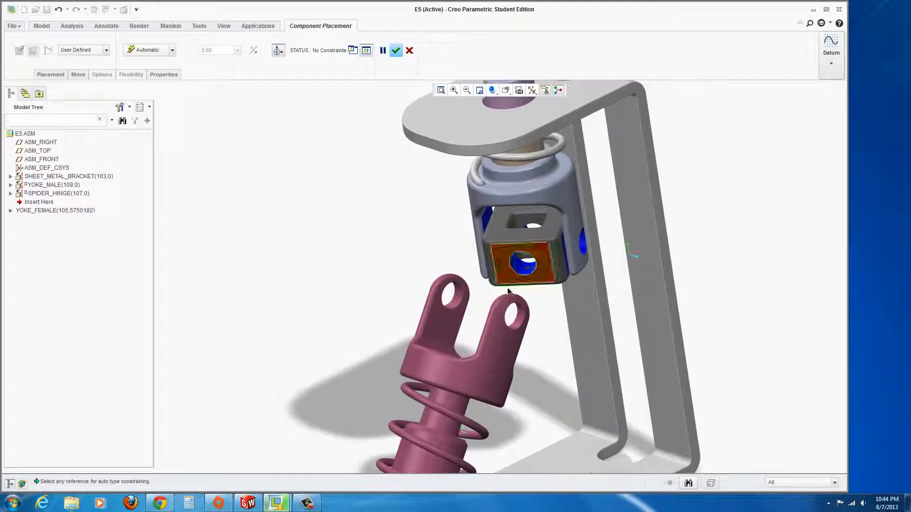
{"action": "left_click", "coordinate": [508, 292]}
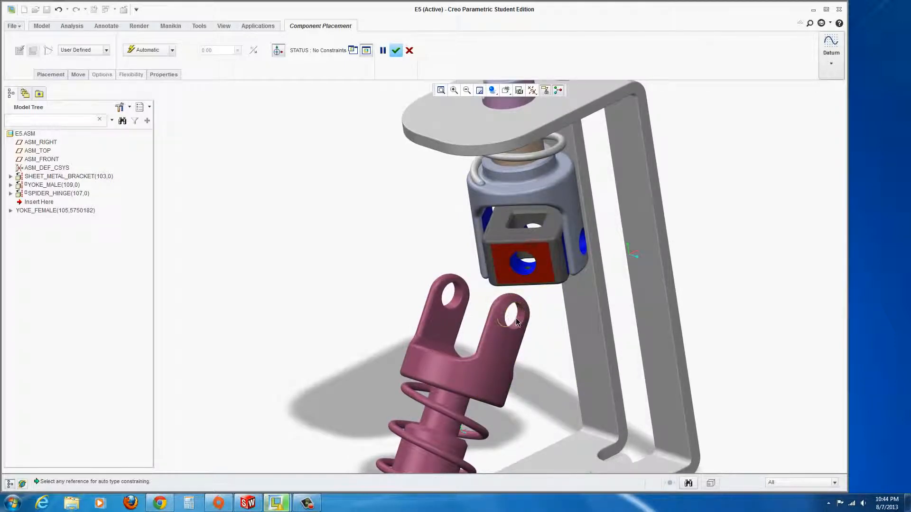
{"action": "left_click", "coordinate": [49, 75]}
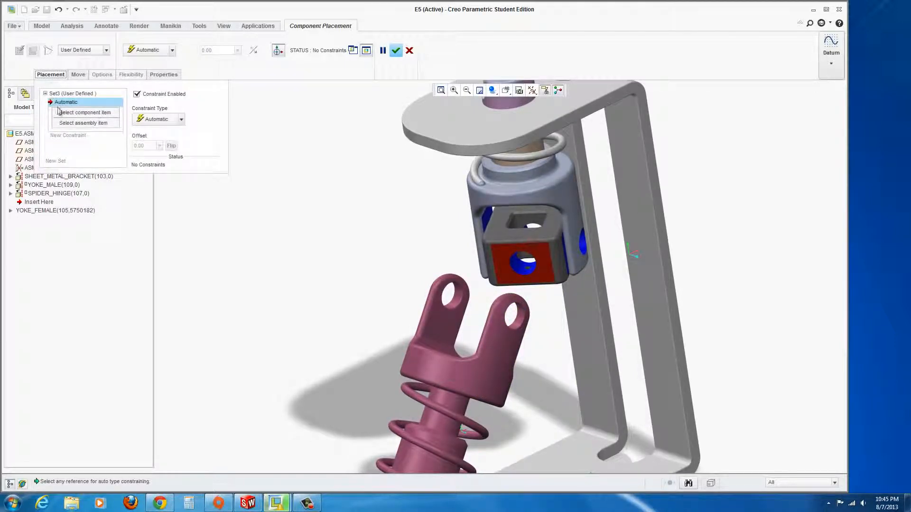
Make the female yoke's hole coincident with the spider hinge hole.
{"action": "left_click", "coordinate": [67, 113]}
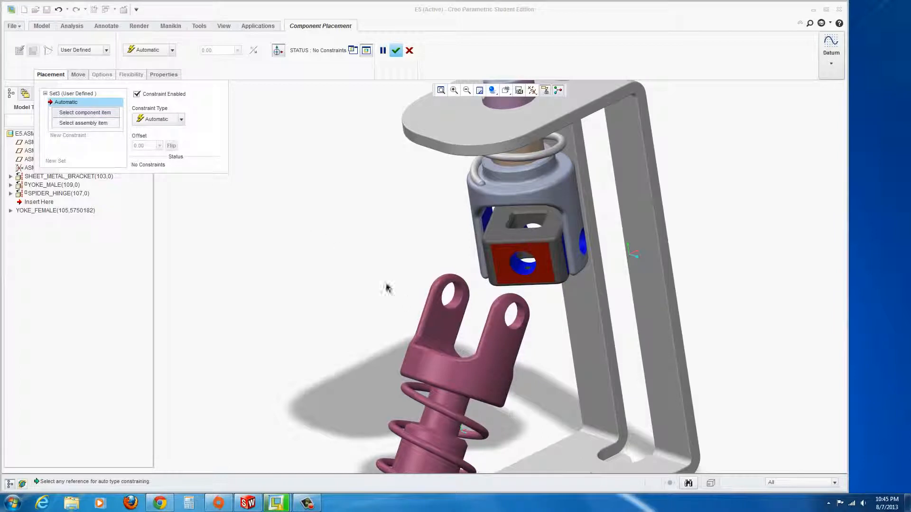
{"action": "left_click", "coordinate": [456, 300]}
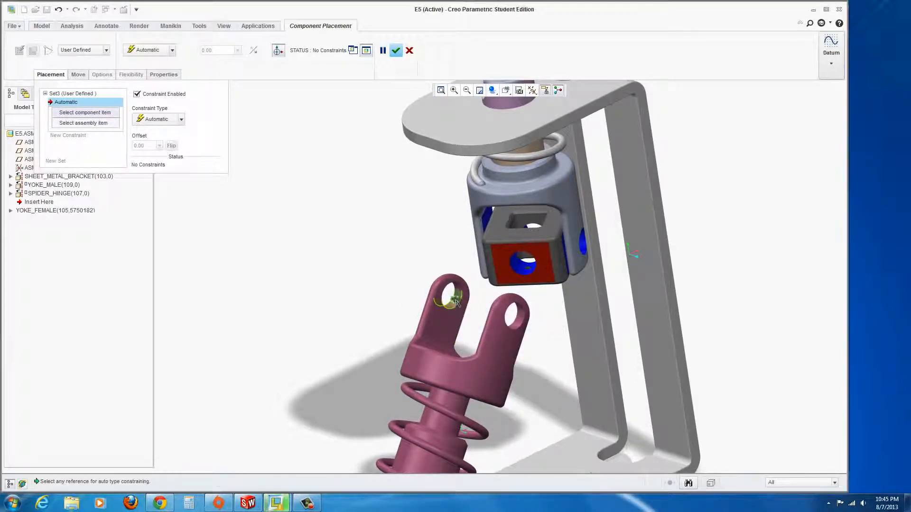
{"action": "left_click", "coordinate": [519, 268]}
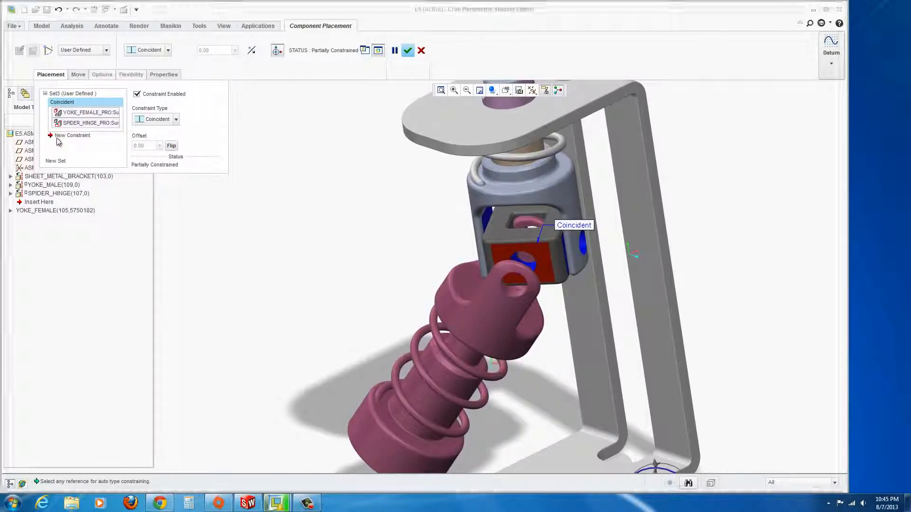
Add a second Coincident constraint to the hinge surface and accept the yoke placement.
{"action": "left_click", "coordinate": [79, 136]}
{"action": "scroll", "coordinate": [560, 295], "scroll_direction": "up", "scroll_amount": 5}
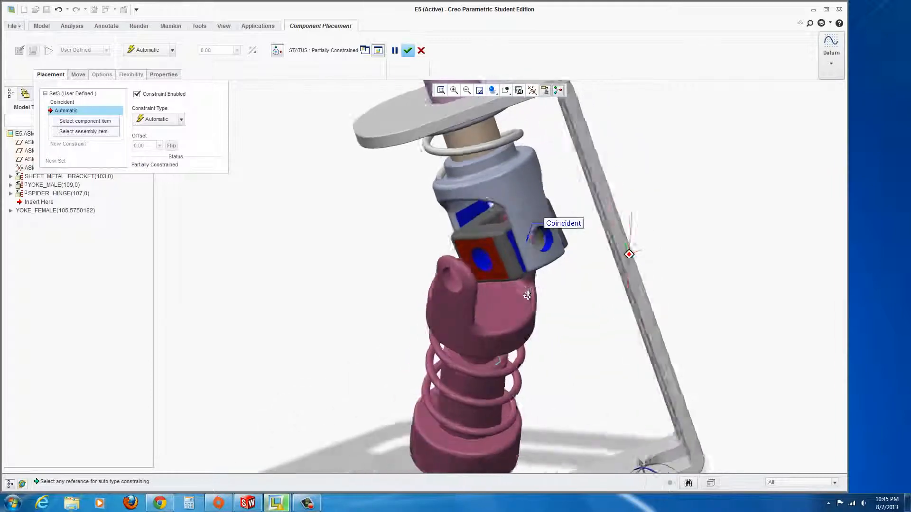
{"action": "left_click", "coordinate": [492, 241]}
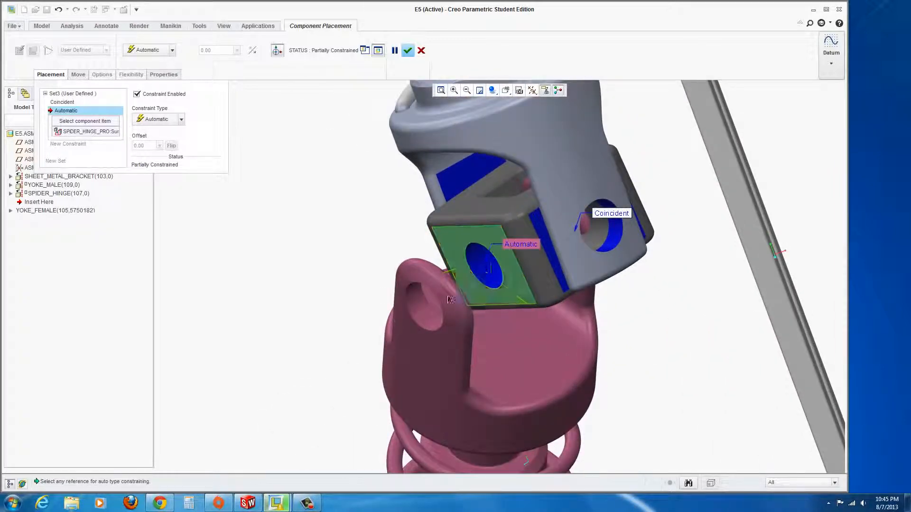
{"action": "middle_click_drag", "start_coordinate": [491, 241], "coordinate": [341, 294]}
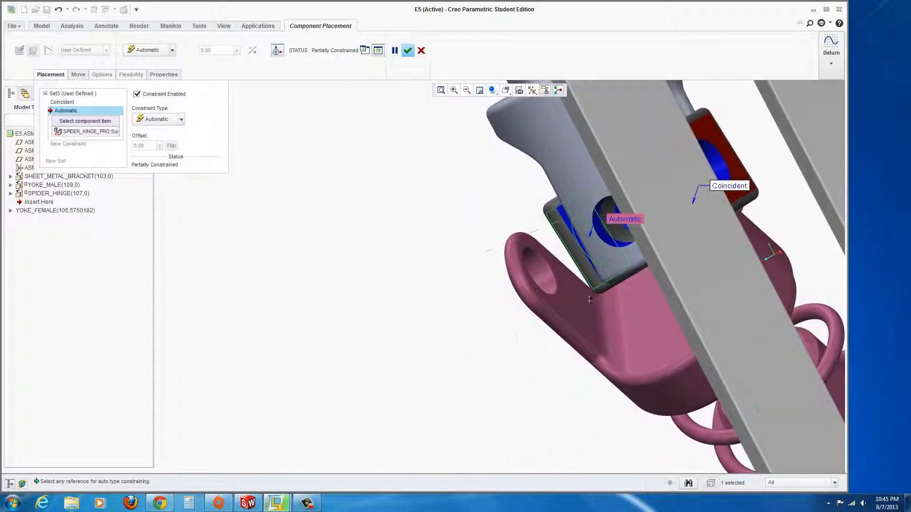
{"action": "scroll", "coordinate": [555, 303], "scroll_direction": "up", "scroll_amount": 1}
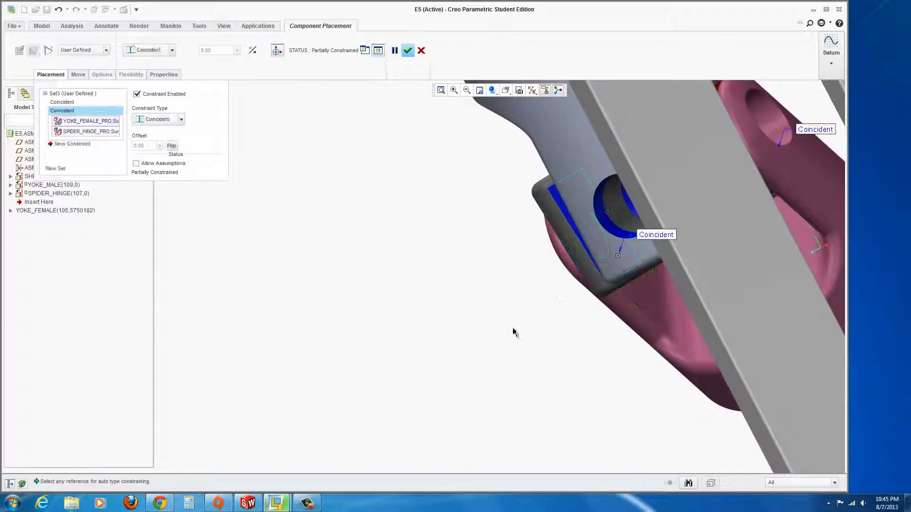
{"action": "scroll", "coordinate": [541, 299], "scroll_direction": "up", "scroll_amount": 5}
{"action": "middle_click_drag", "start_coordinate": [564, 281], "coordinate": [660, 258]}
{"action": "scroll", "coordinate": [615, 289], "scroll_direction": "up", "scroll_amount": 4}
{"action": "scroll", "coordinate": [590, 397], "scroll_direction": "down", "scroll_amount": 4}
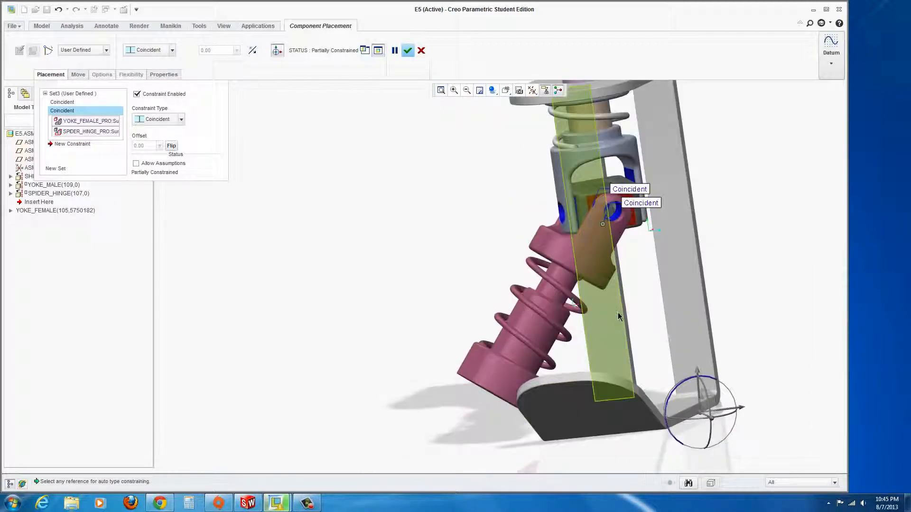
{"action": "mouse_move", "coordinate": [620, 314]}
{"action": "middle_mouse_down"}
{"action": "mouse_move", "coordinate": [625, 339]}
{"action": "mouse_move", "coordinate": [617, 316]}
{"action": "middle_mouse_up"}
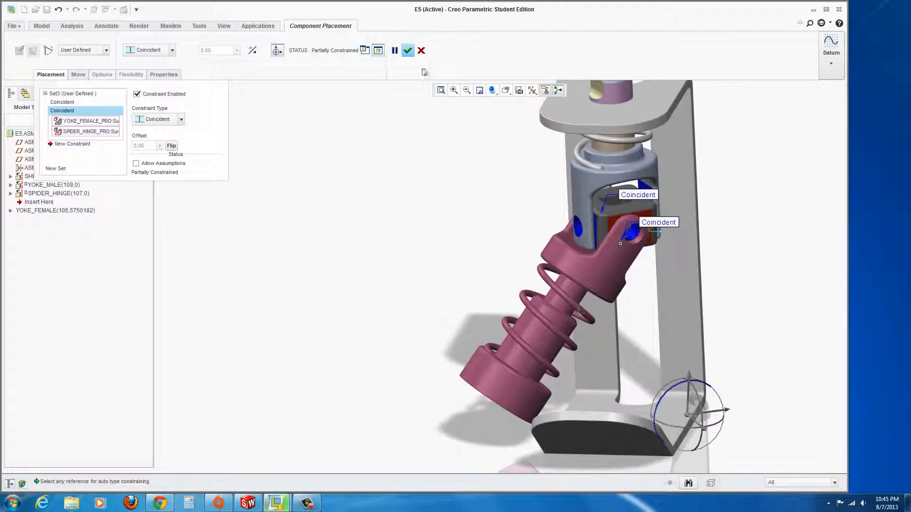
{"action": "left_click", "coordinate": [407, 52]}
{"action": "middle_click_drag", "start_coordinate": [497, 345], "coordinate": [470, 422]}
{"action": "scroll", "coordinate": [549, 309], "scroll_direction": "down", "scroll_amount": 2}
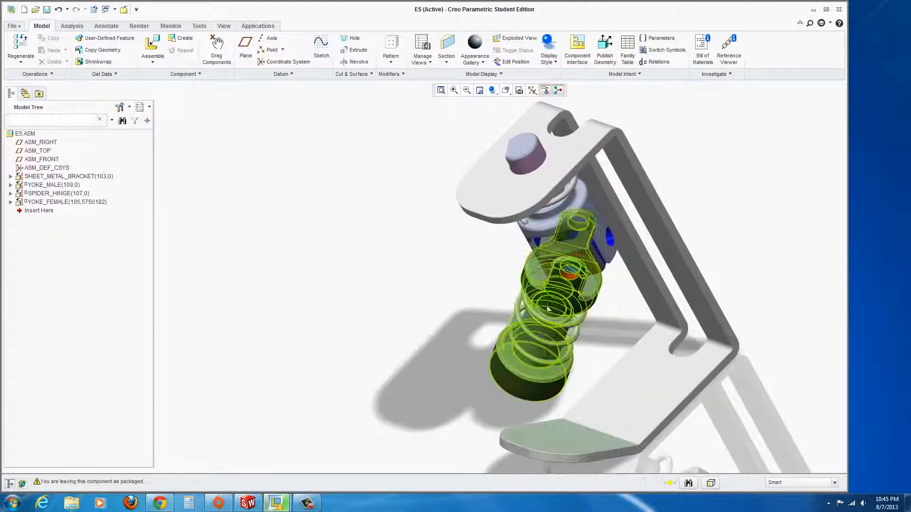
{"action": "mouse_move", "coordinate": [543, 354]}
{"action": "middle_mouse_down"}
{"action": "mouse_move", "coordinate": [531, 324]}
{"action": "mouse_move", "coordinate": [556, 335]}
{"action": "middle_mouse_up"}
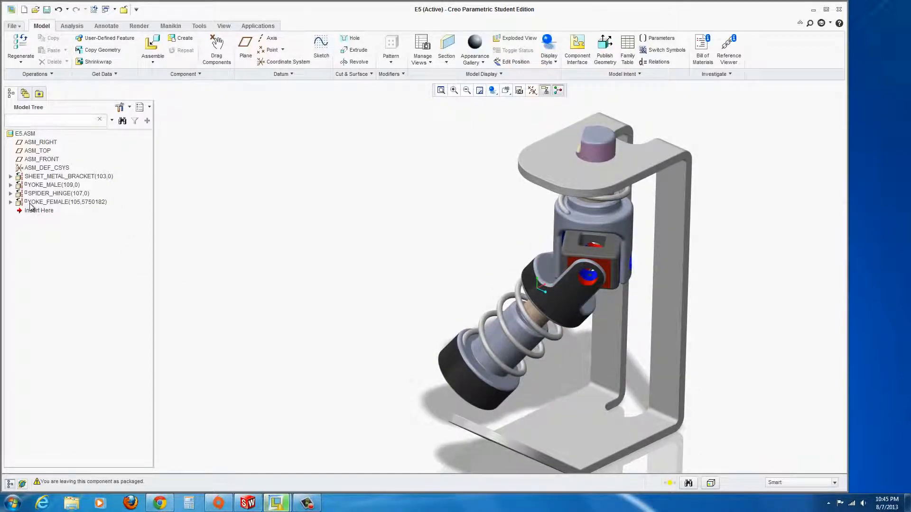
{"action": "left_click", "coordinate": [120, 107]}
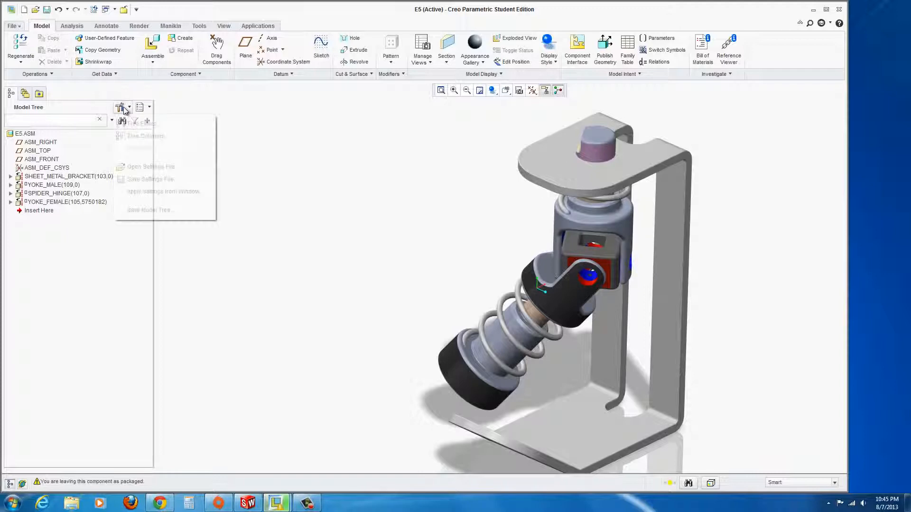
{"action": "left_click", "coordinate": [138, 123]}
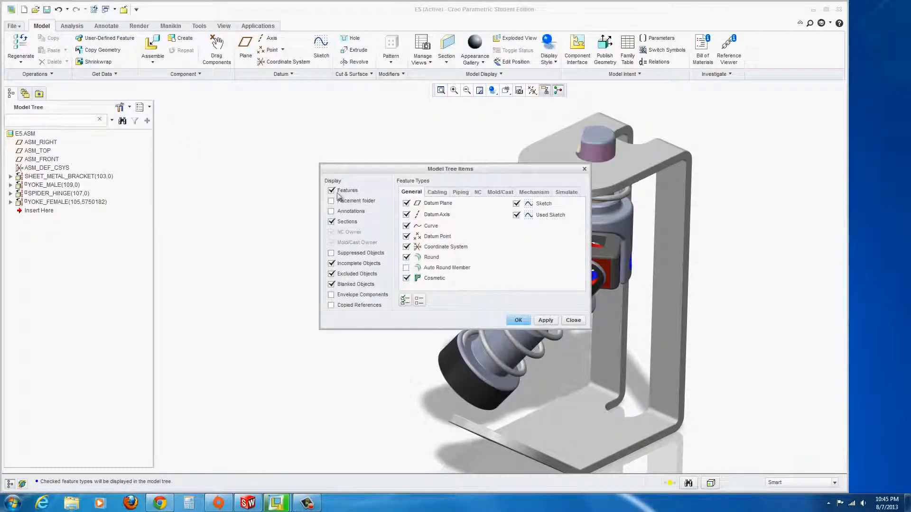
{"action": "left_click", "coordinate": [518, 321]}
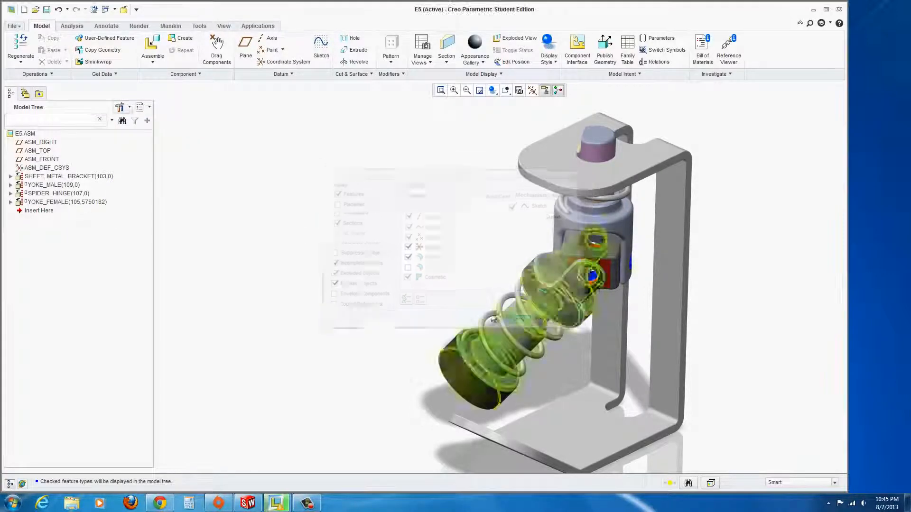
Reopen YOKE_FEMALE's placement and add a constraint between its end face and the bracket base plate.
{"action": "right_click", "coordinate": [32, 204]}
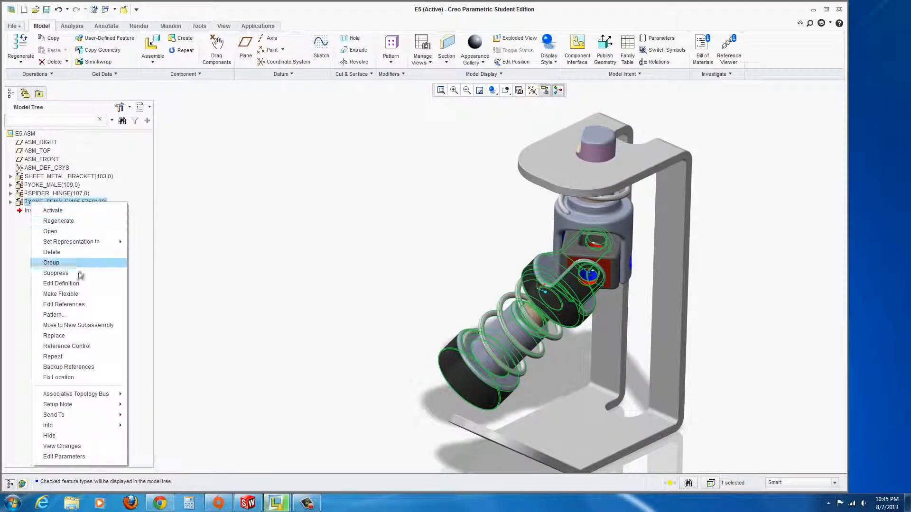
{"action": "left_click", "coordinate": [61, 283]}
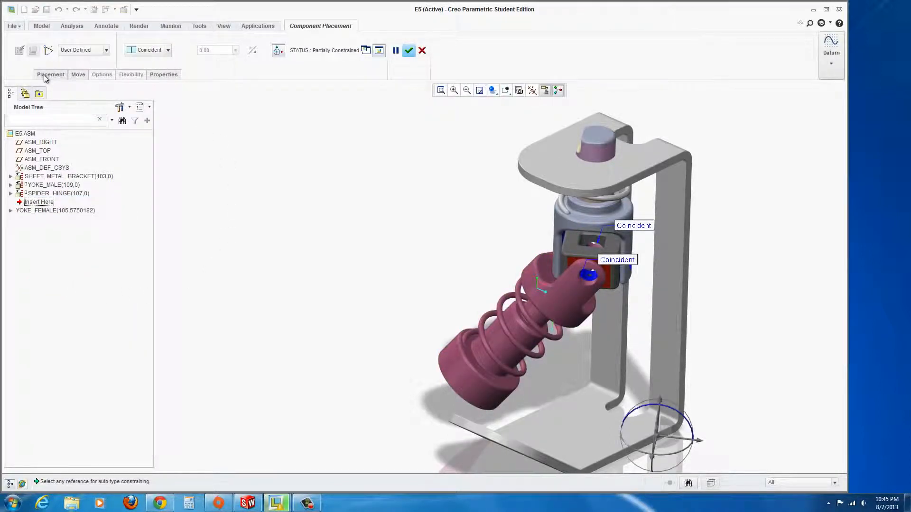
{"action": "left_click", "coordinate": [49, 75]}
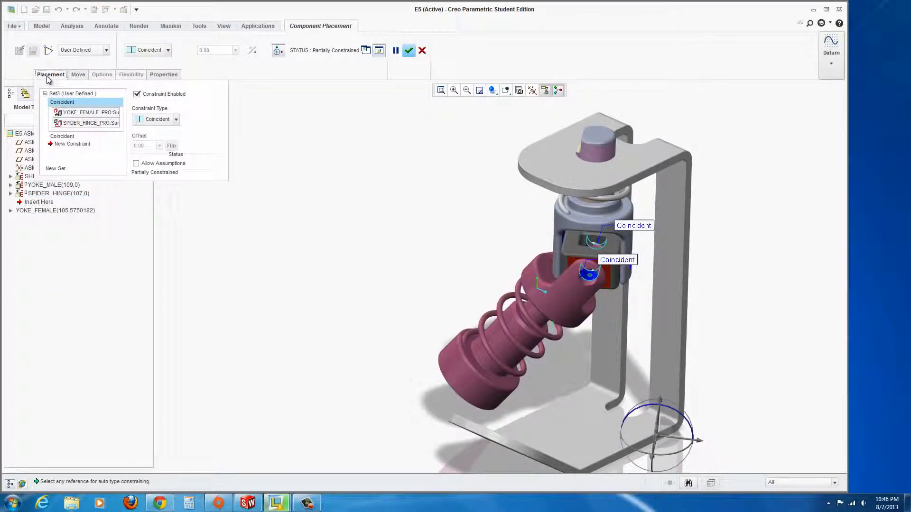
{"action": "left_click", "coordinate": [51, 144]}
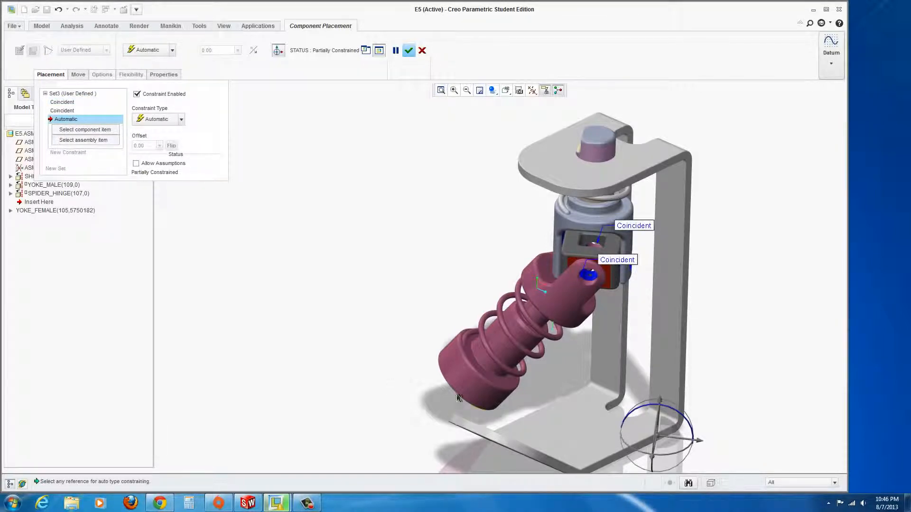
{"action": "middle_click_drag", "start_coordinate": [459, 399], "coordinate": [451, 368]}
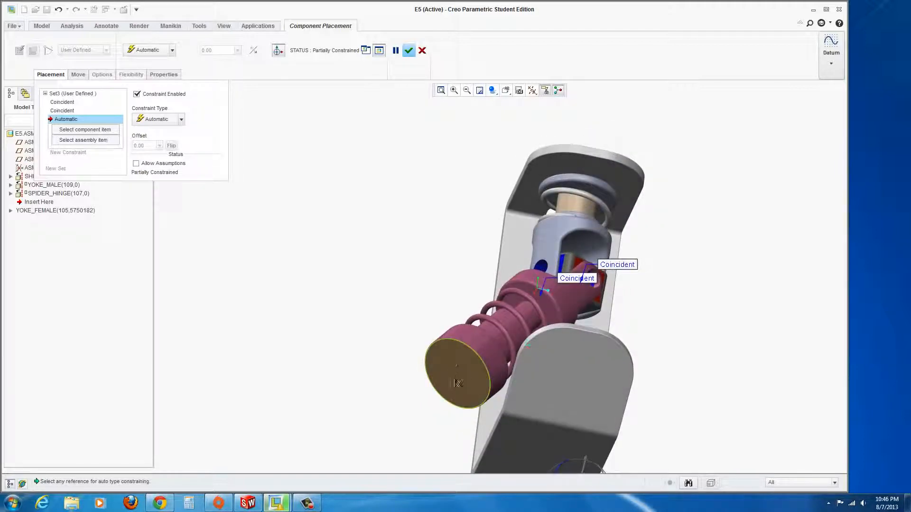
{"action": "left_click", "coordinate": [462, 378]}
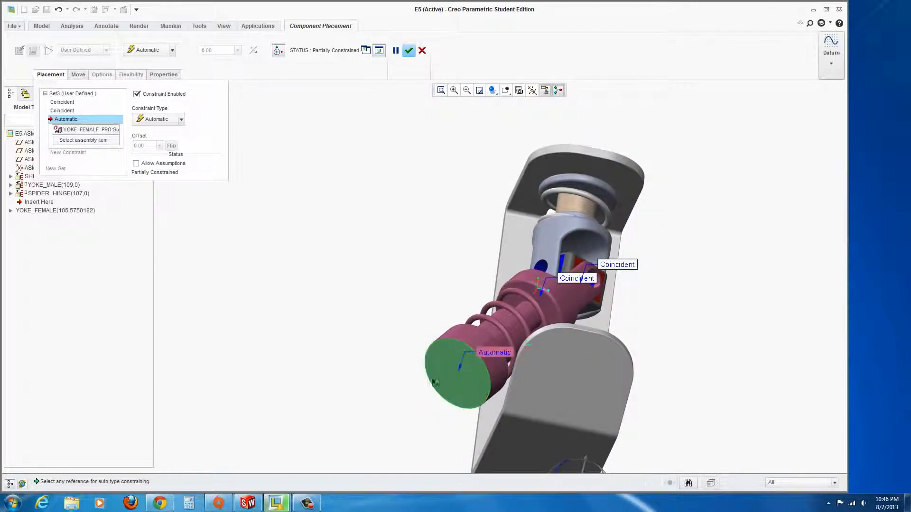
{"action": "middle_click_drag", "start_coordinate": [386, 381], "coordinate": [273, 404]}
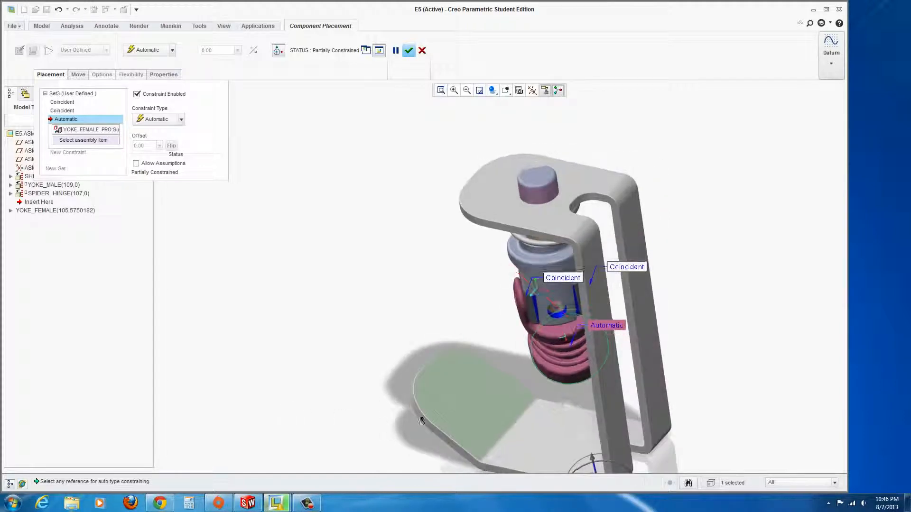
{"action": "left_click", "coordinate": [465, 394]}
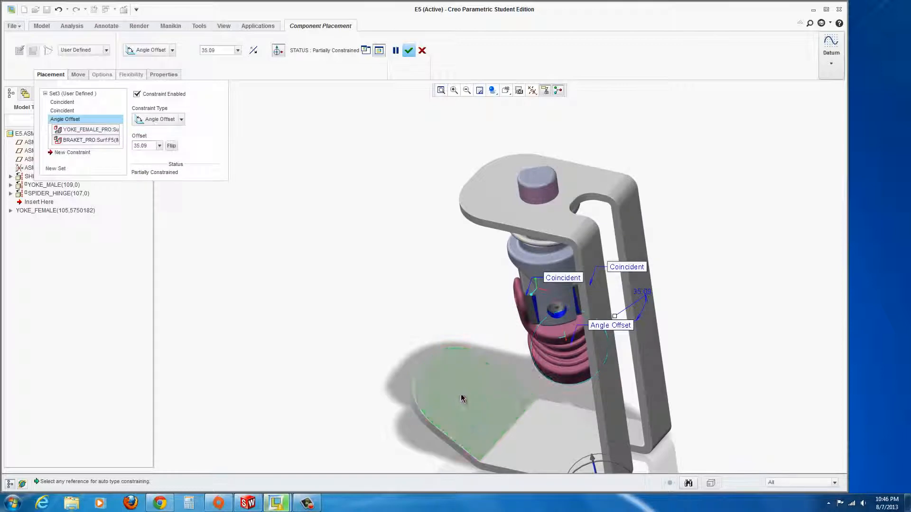
{"action": "mouse_move", "coordinate": [391, 337]}
{"action": "middle_mouse_down"}
{"action": "mouse_move", "coordinate": [432, 322]}
{"action": "mouse_move", "coordinate": [448, 353]}
{"action": "middle_mouse_up"}
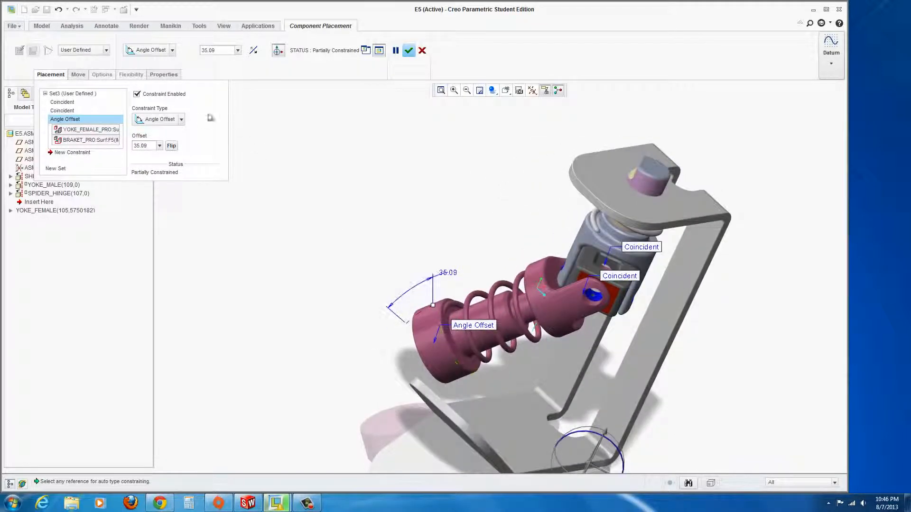
Change the new constraint from Angle Offset to Parallel and flip its orientation.
{"action": "left_click", "coordinate": [181, 120]}
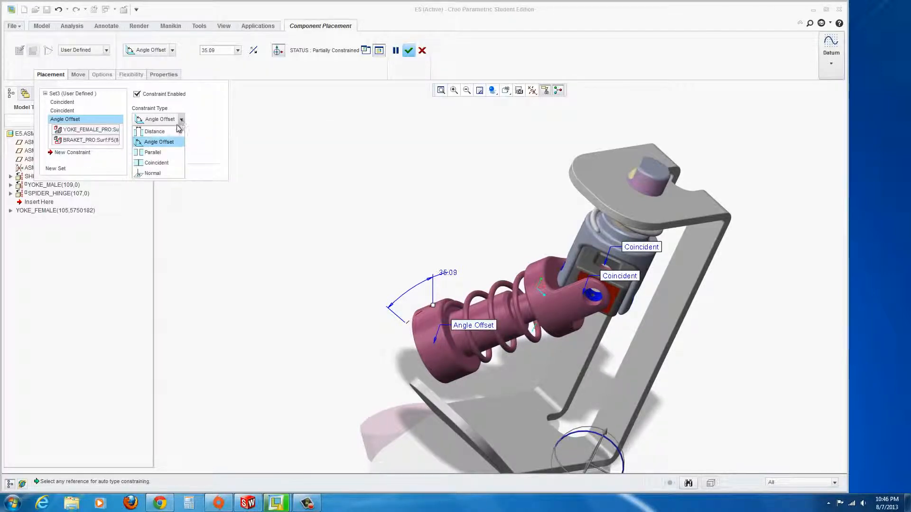
{"action": "left_click", "coordinate": [149, 154]}
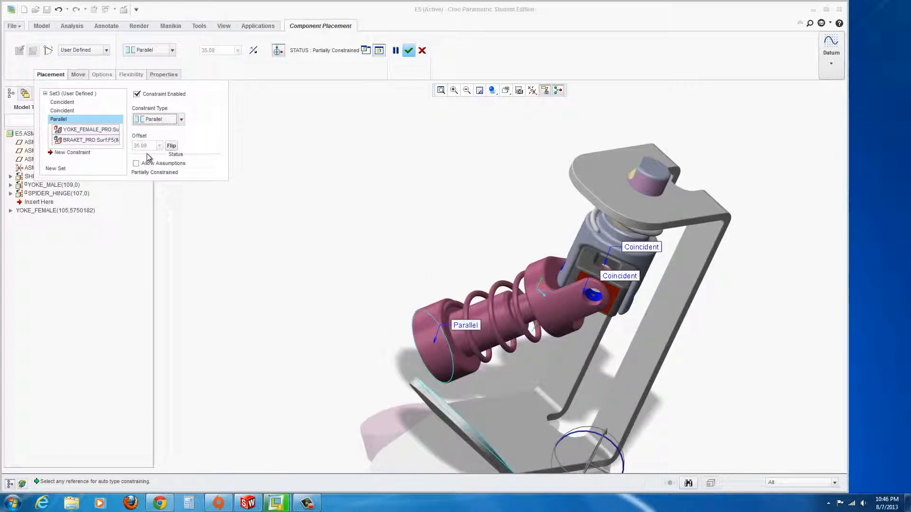
{"action": "left_click", "coordinate": [173, 147]}
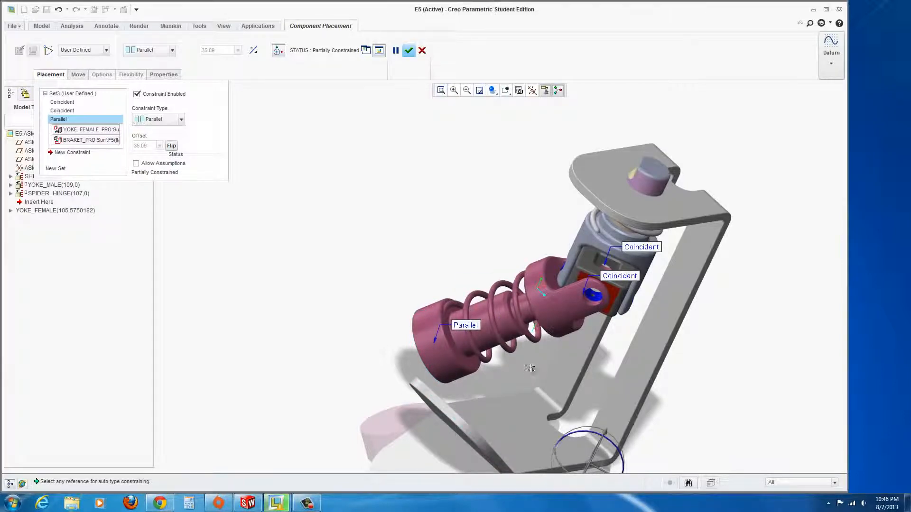
{"action": "middle_click_drag", "start_coordinate": [551, 375], "coordinate": [620, 376]}
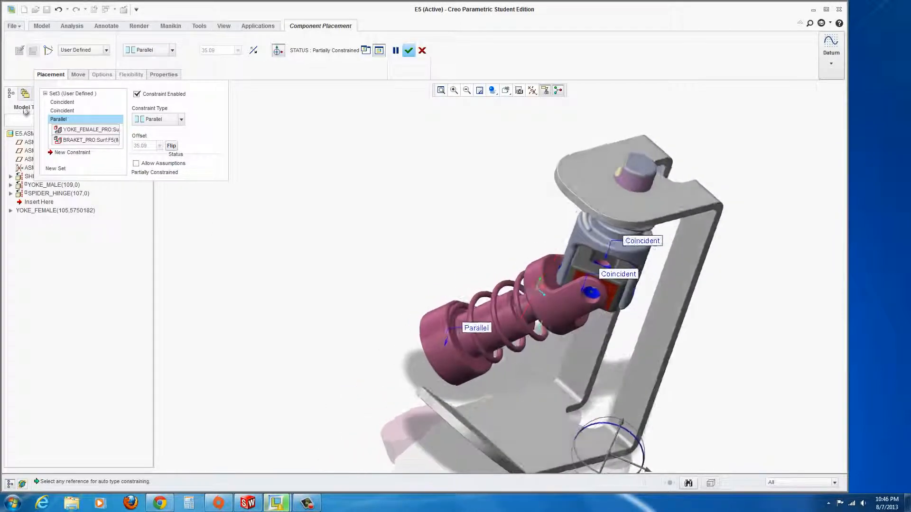
{"action": "right_click", "coordinate": [60, 126]}
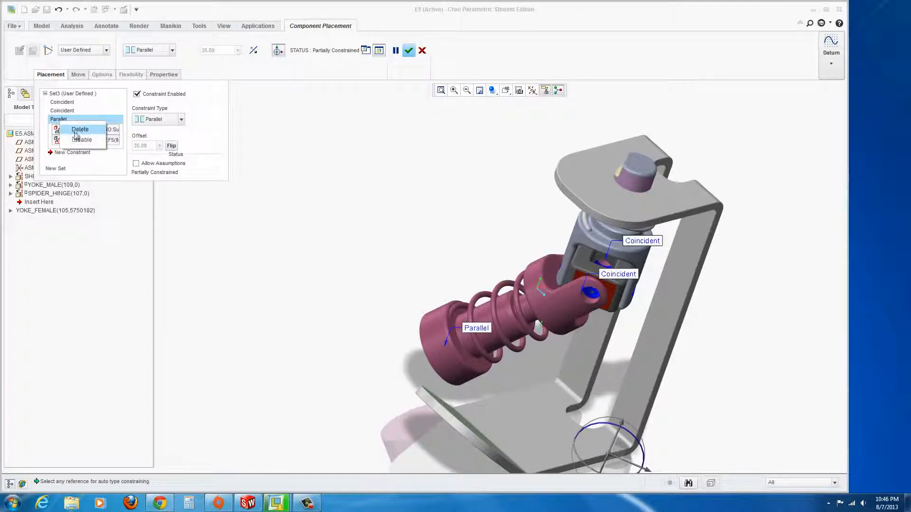
Delete the Parallel constraint, try the second Coincident as Parallel, then delete that too.
{"action": "left_click", "coordinate": [77, 130]}
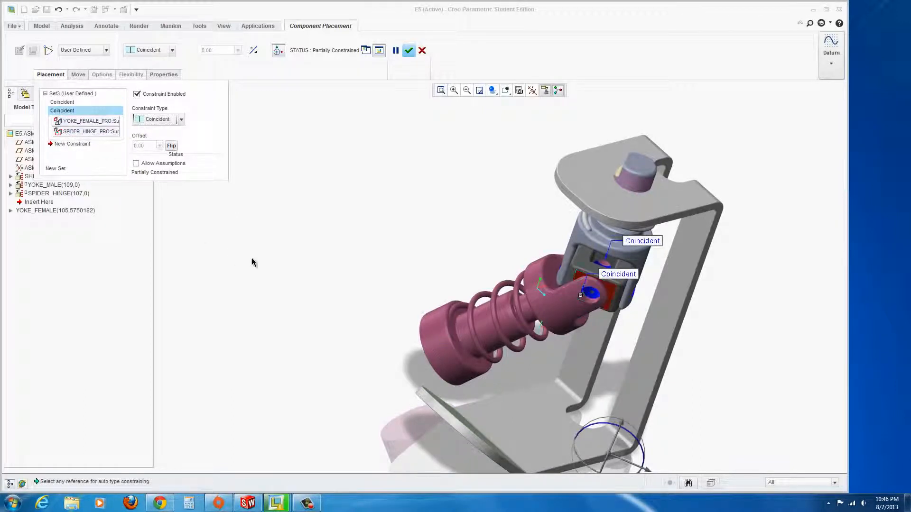
{"action": "left_click", "coordinate": [183, 122]}
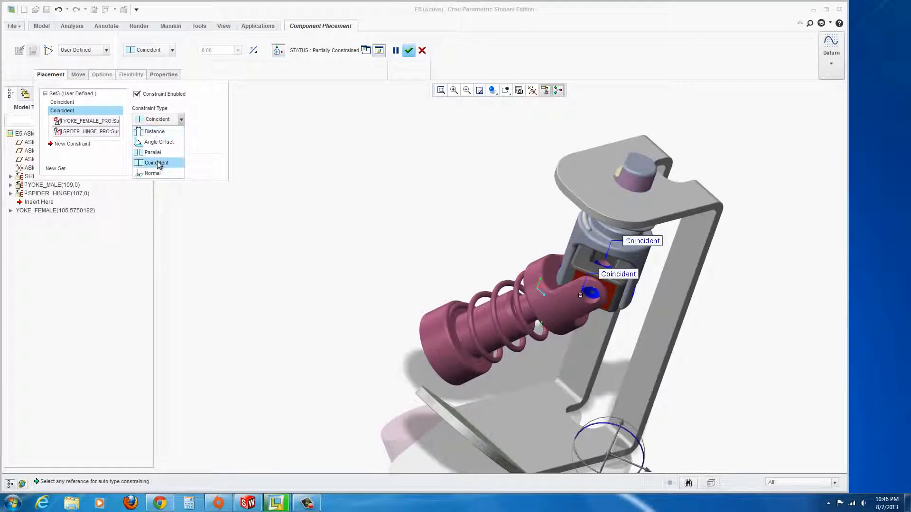
{"action": "left_click", "coordinate": [153, 150]}
{"action": "mouse_move", "coordinate": [474, 435]}
{"action": "middle_mouse_down"}
{"action": "mouse_move", "coordinate": [441, 403]}
{"action": "mouse_move", "coordinate": [508, 394]}
{"action": "mouse_move", "coordinate": [476, 390]}
{"action": "mouse_move", "coordinate": [480, 405]}
{"action": "middle_mouse_up"}
{"action": "scroll", "coordinate": [489, 432], "scroll_direction": "up", "scroll_amount": 4}
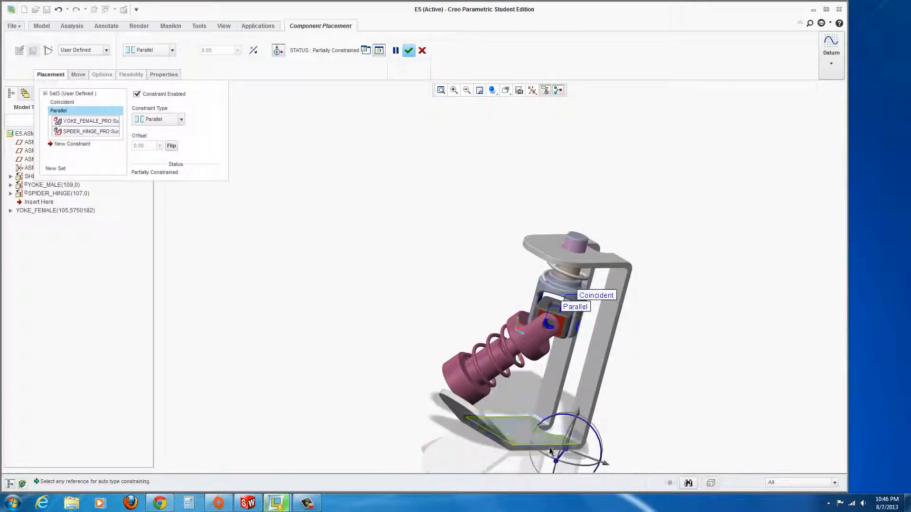
{"action": "scroll", "coordinate": [539, 463], "scroll_direction": "down", "scroll_amount": 4}
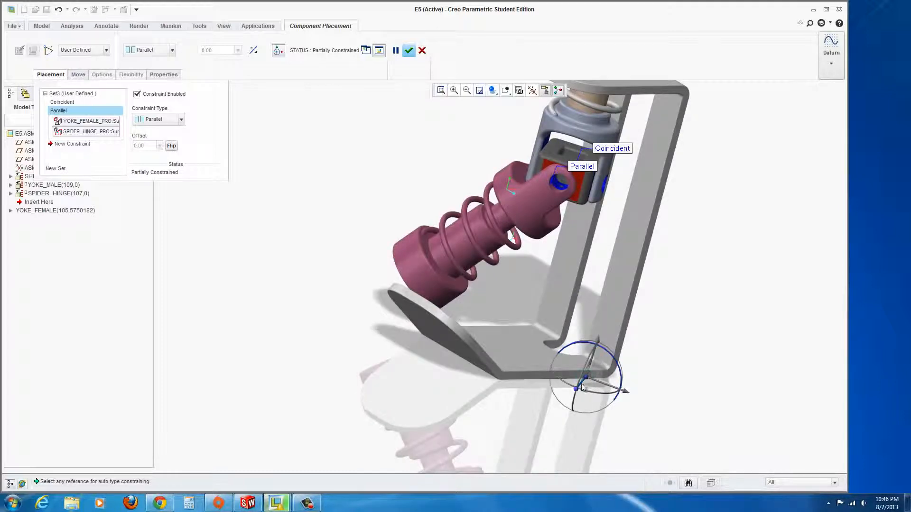
{"action": "left_click_drag", "start_coordinate": [574, 388], "coordinate": [559, 400]}
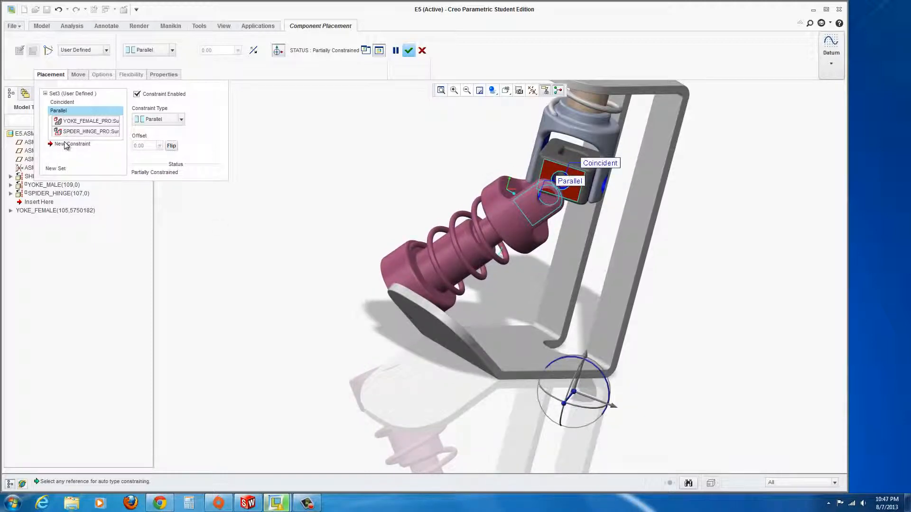
{"action": "right_click", "coordinate": [57, 113]}
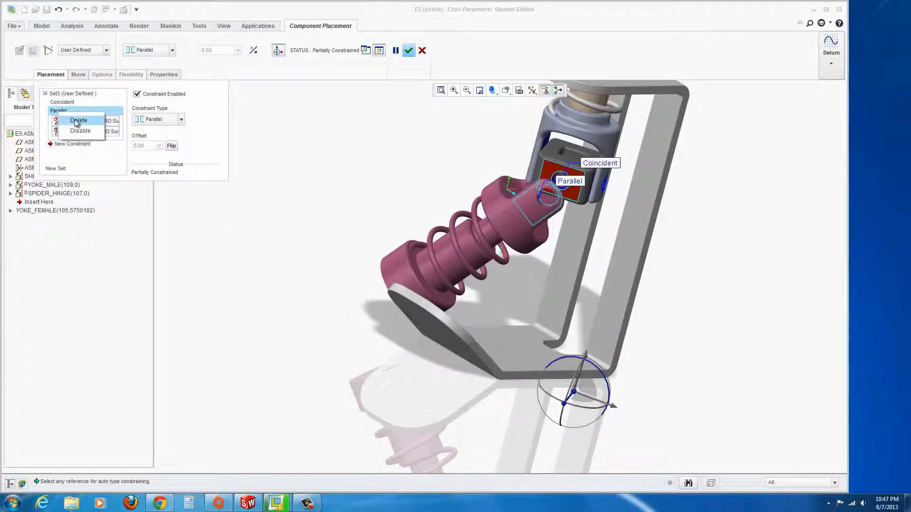
{"action": "left_click", "coordinate": [77, 121]}
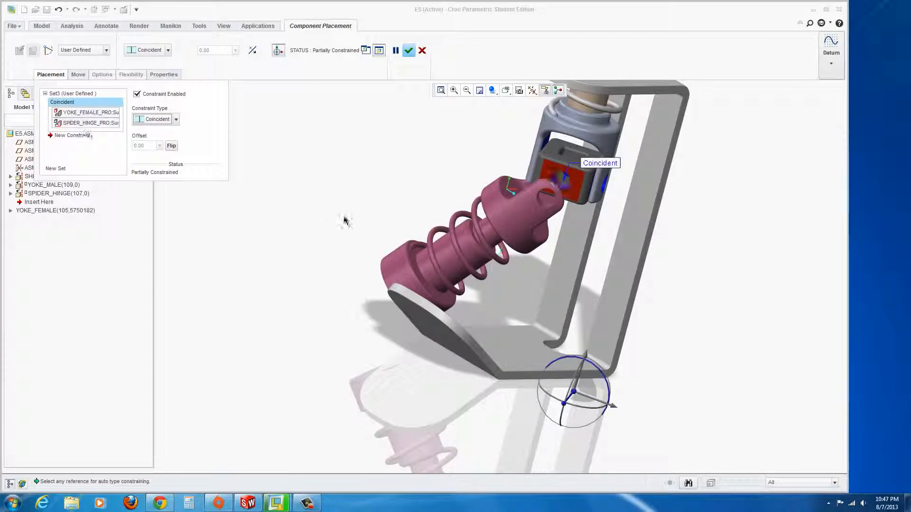
Add a Coincident between the spider hinge face and the yoke face and finish placement.
{"action": "middle_click_drag", "start_coordinate": [535, 291], "coordinate": [571, 189]}
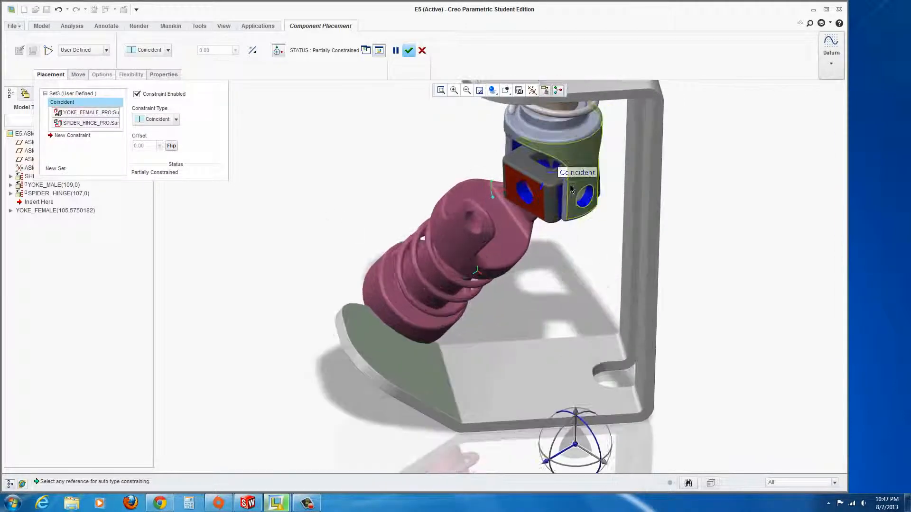
{"action": "scroll", "coordinate": [570, 189], "scroll_direction": "up", "scroll_amount": 3}
{"action": "left_click", "coordinate": [67, 136]}
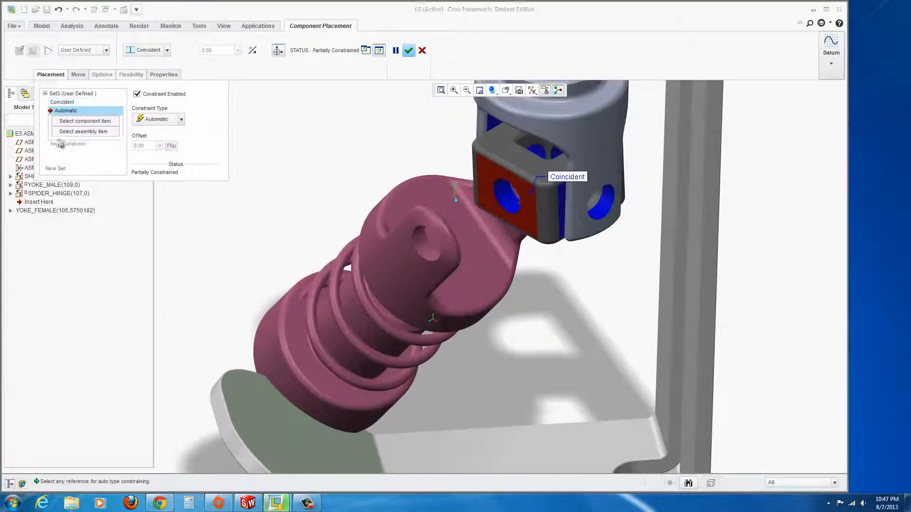
{"action": "left_click", "coordinate": [491, 216]}
{"action": "middle_click_drag", "start_coordinate": [479, 280], "coordinate": [312, 247]}
{"action": "left_click", "coordinate": [321, 246]}
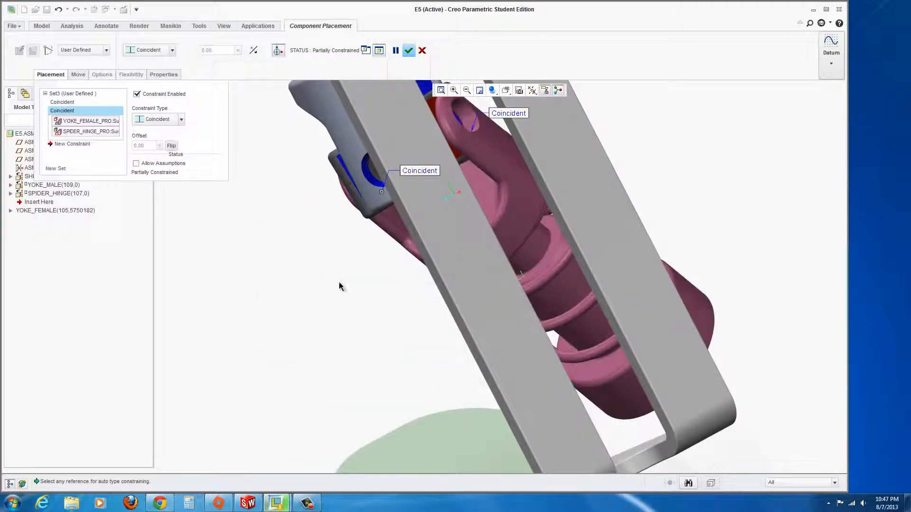
{"action": "middle_click_drag", "start_coordinate": [338, 282], "coordinate": [314, 189]}
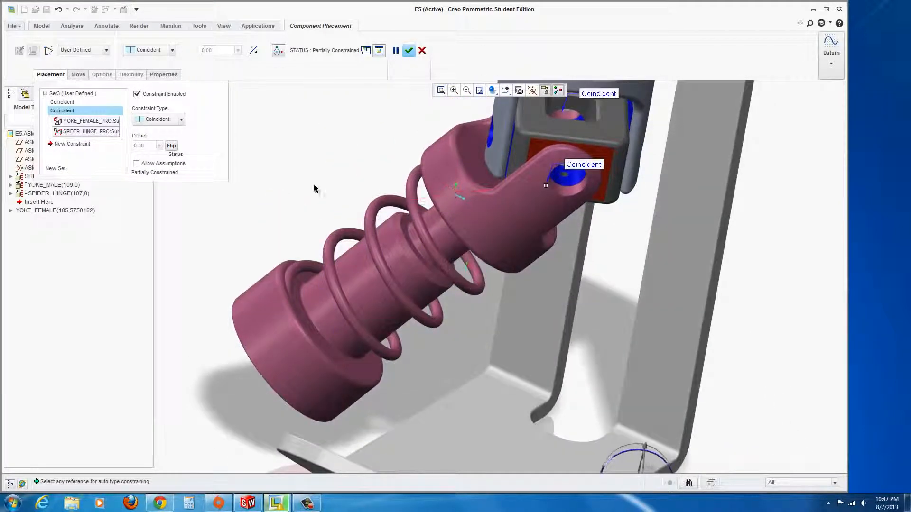
{"action": "left_click", "coordinate": [409, 51]}
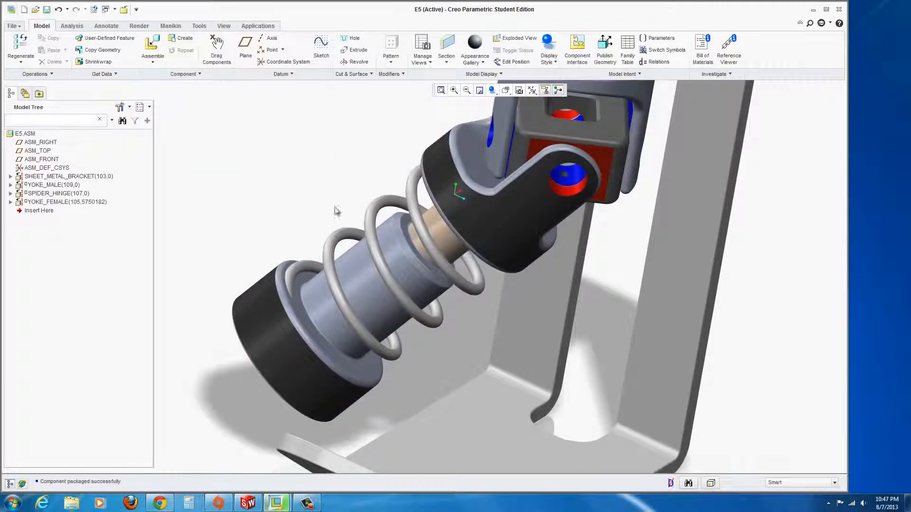
{"action": "left_click", "coordinate": [216, 49]}
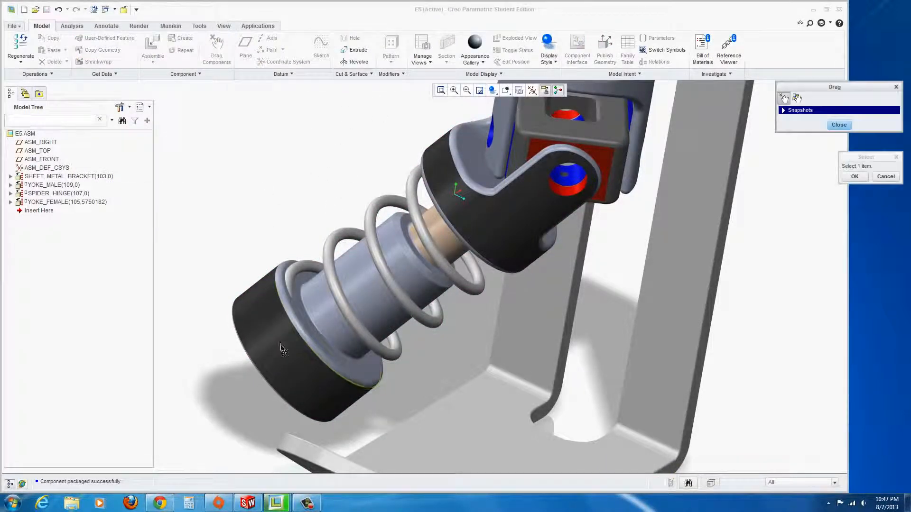
{"action": "left_click", "coordinate": [519, 262]}
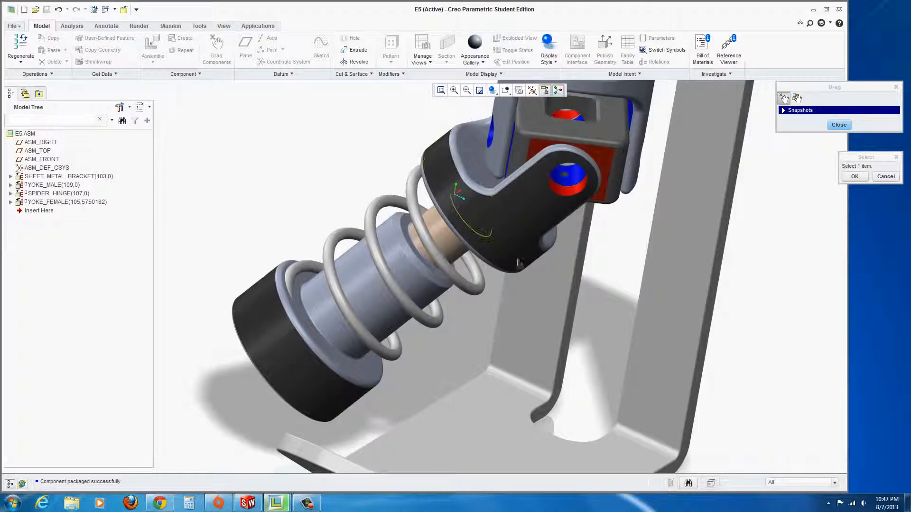
{"action": "left_click", "coordinate": [561, 199]}
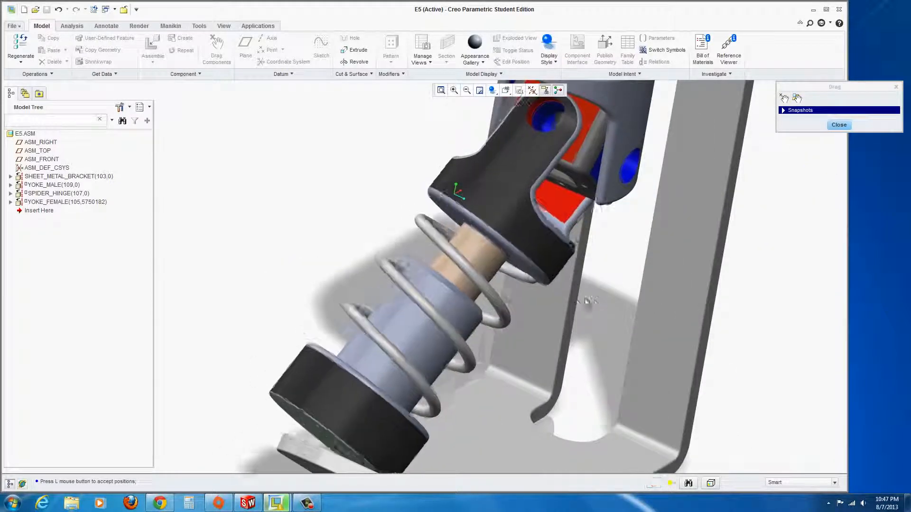
{"action": "left_click", "coordinate": [594, 302]}
{"action": "scroll", "coordinate": [522, 358], "scroll_direction": "up", "scroll_amount": 4}
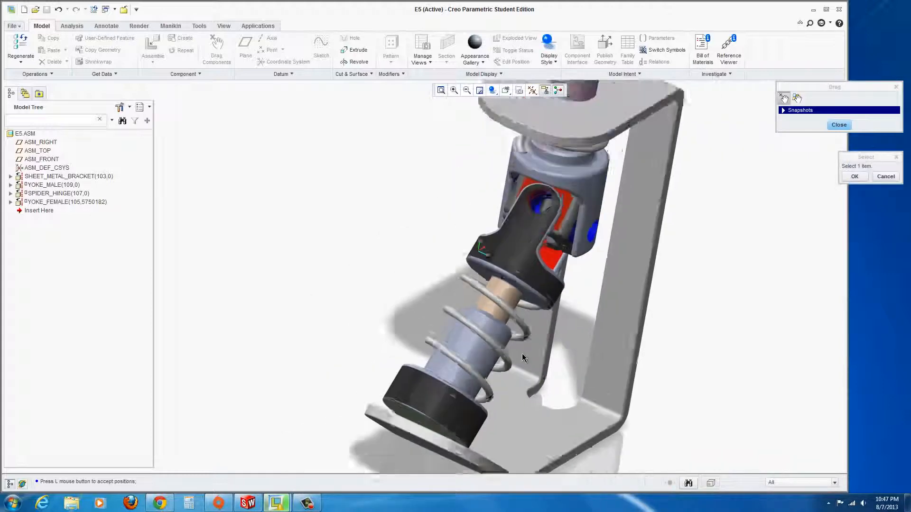
{"action": "scroll", "coordinate": [485, 448], "scroll_direction": "down", "scroll_amount": 2}
{"action": "middle_click_drag", "start_coordinate": [462, 400], "coordinate": [451, 394]}
{"action": "scroll", "coordinate": [393, 400], "scroll_direction": "down", "scroll_amount": 3}
{"action": "middle_click_drag", "start_coordinate": [465, 354], "coordinate": [417, 289]}
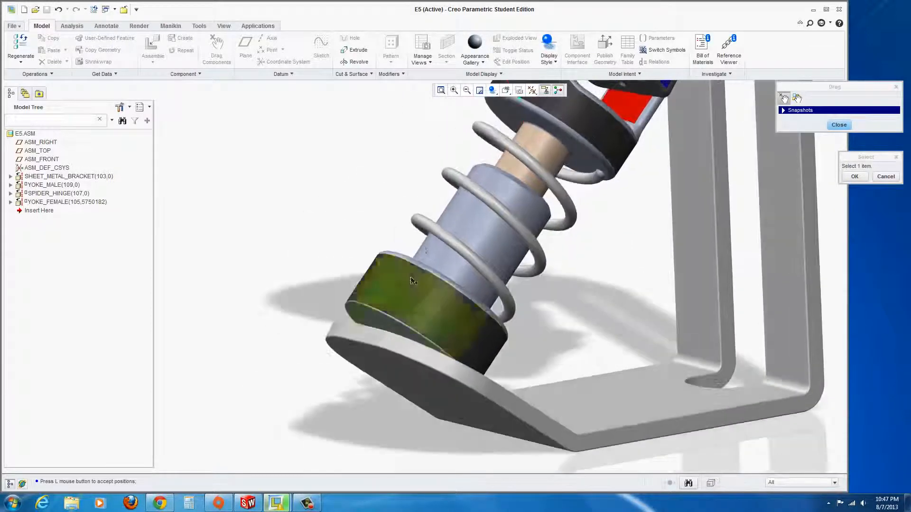
{"action": "mouse_move", "coordinate": [329, 374]}
{"action": "middle_mouse_down"}
{"action": "mouse_move", "coordinate": [321, 380]}
{"action": "mouse_move", "coordinate": [337, 379]}
{"action": "mouse_move", "coordinate": [326, 381]}
{"action": "middle_mouse_up"}
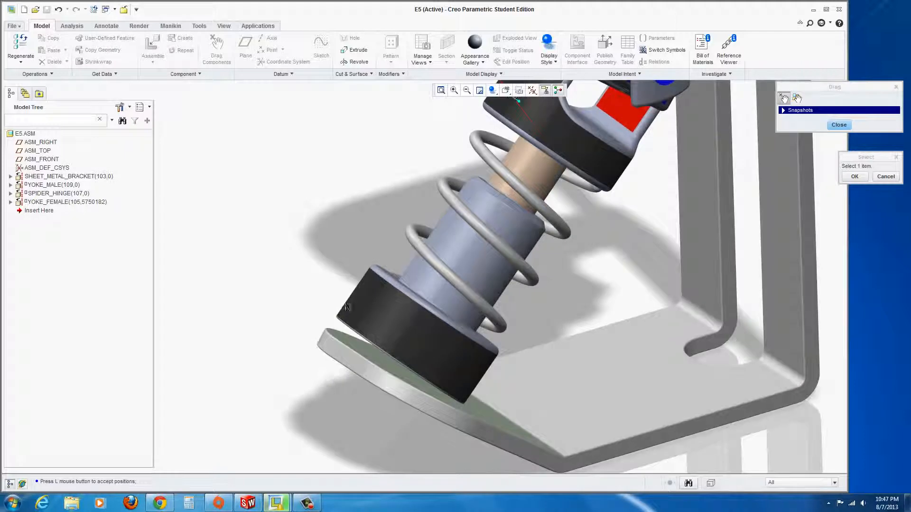
{"action": "left_click", "coordinate": [839, 126]}
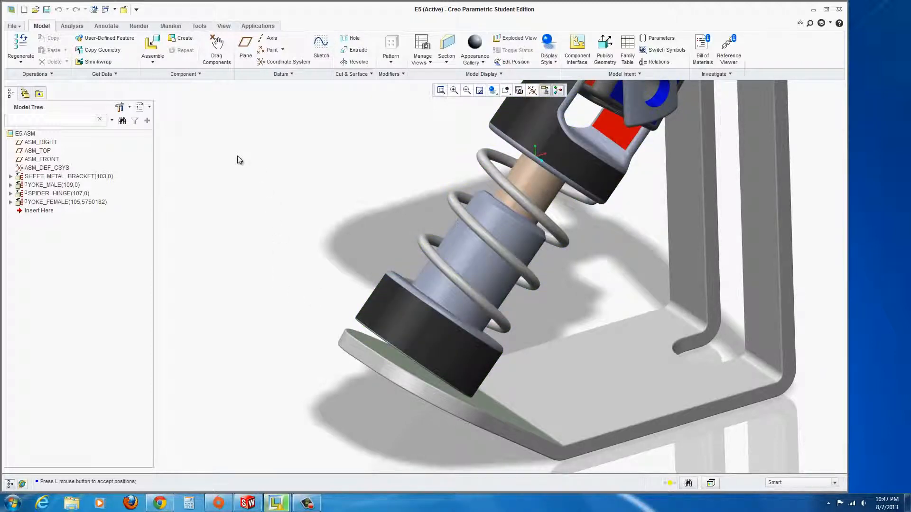
{"action": "left_click", "coordinate": [53, 203]}
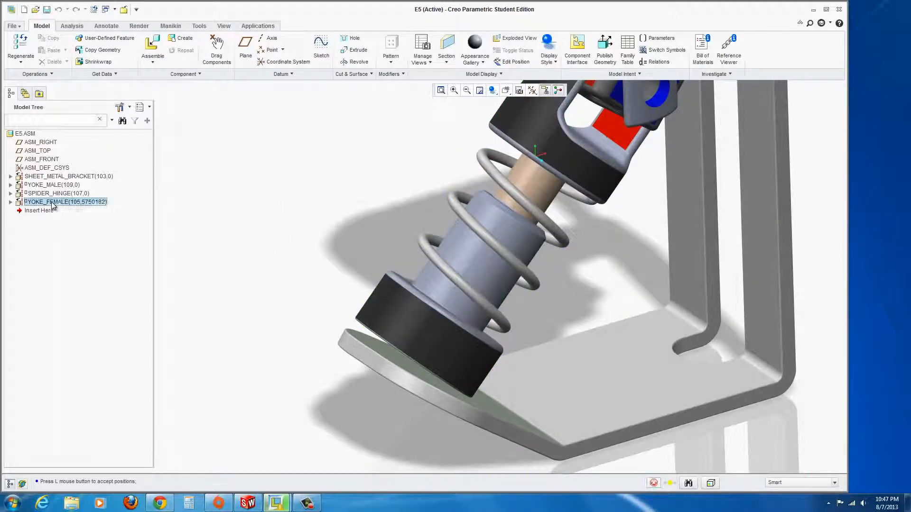
Reopen YOKE_FEMALE's placement and change one constraint's type to Parallel.
{"action": "right_click", "coordinate": [54, 203]}
{"action": "left_click", "coordinate": [88, 283]}
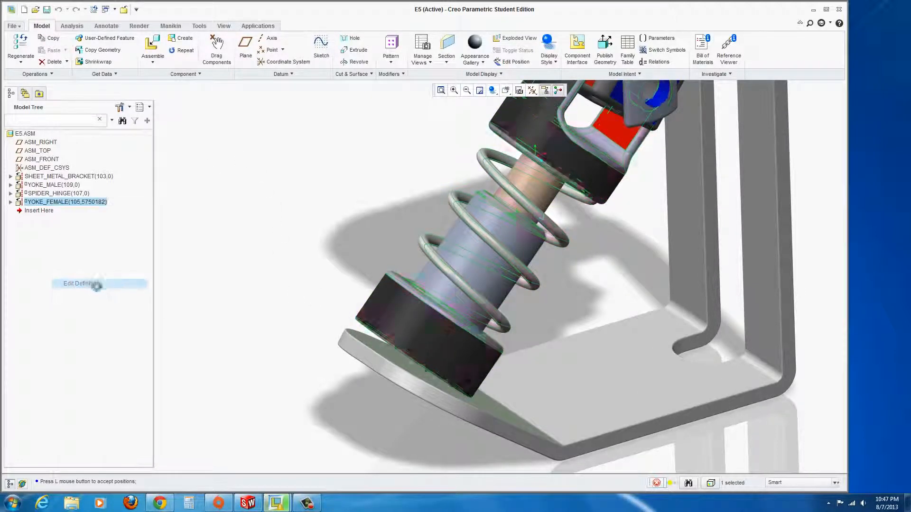
{"action": "middle_click_drag", "start_coordinate": [354, 375], "coordinate": [386, 327]}
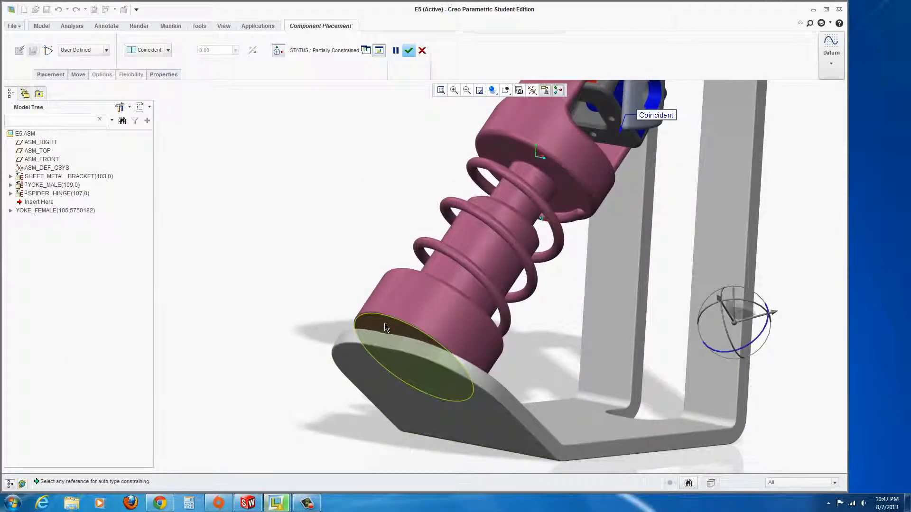
{"action": "left_click", "coordinate": [50, 76]}
{"action": "left_click", "coordinate": [177, 121]}
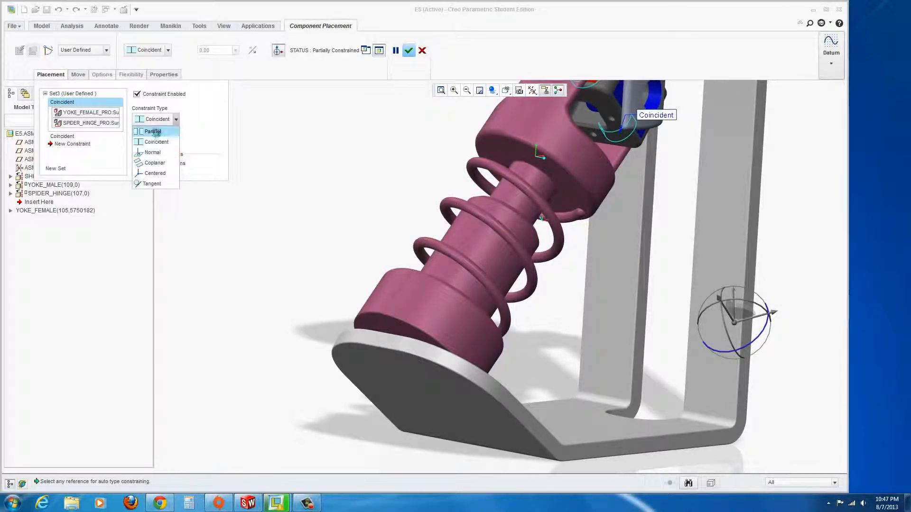
{"action": "left_click", "coordinate": [154, 132]}
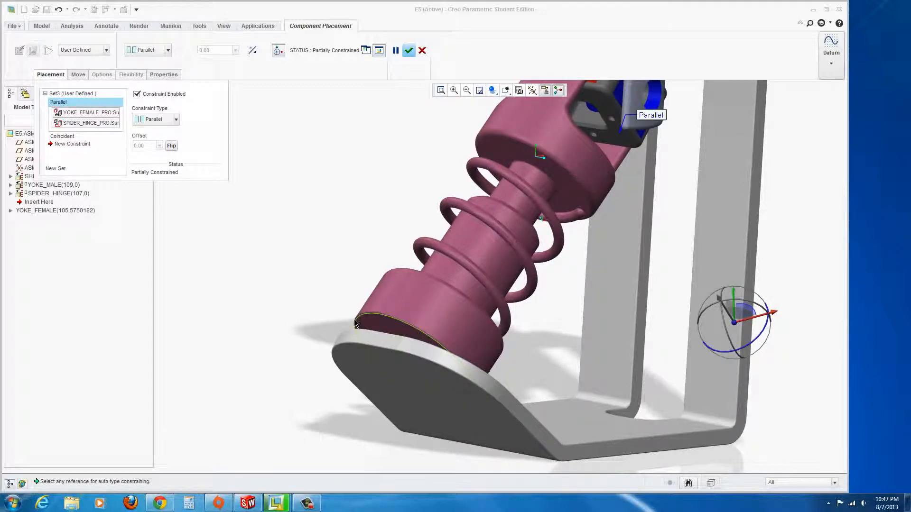
Make the yoke's bottom face coincident with the bracket face.
{"action": "left_click", "coordinate": [383, 329]}
{"action": "middle_click_drag", "start_coordinate": [311, 330], "coordinate": [397, 373]}
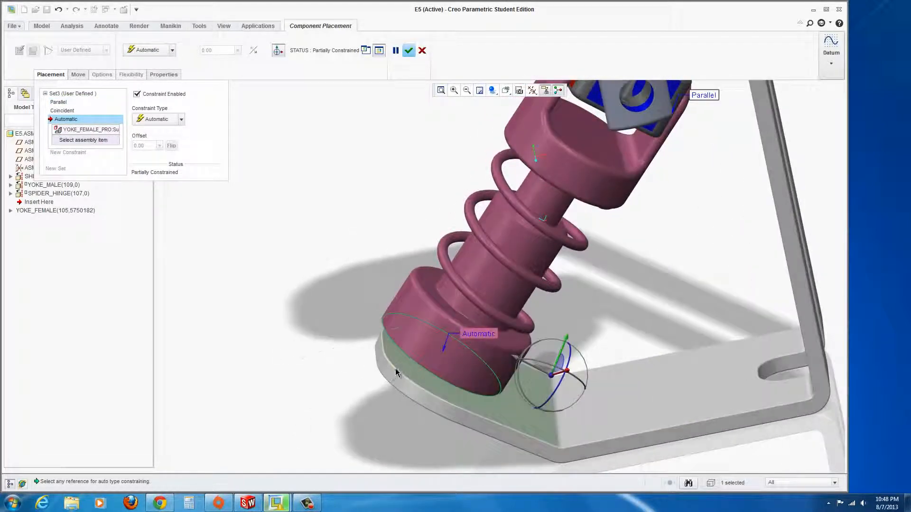
{"action": "left_click", "coordinate": [408, 365]}
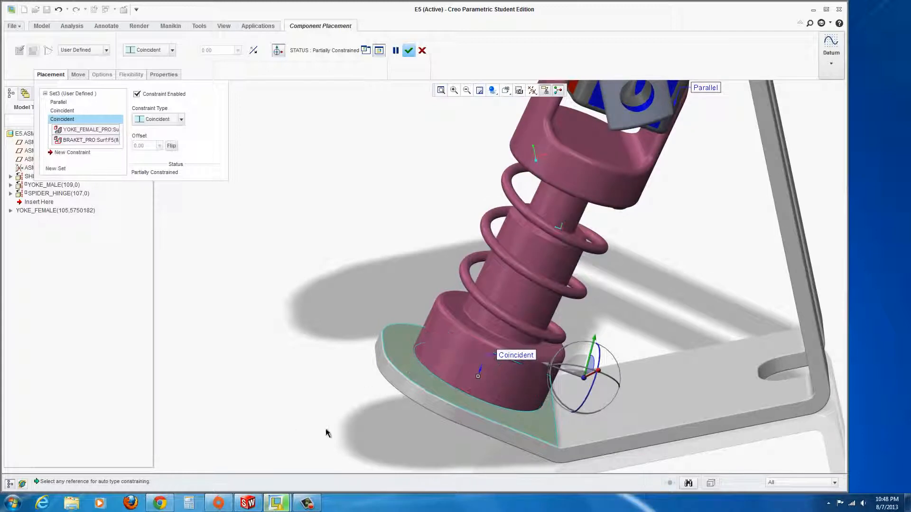
{"action": "scroll", "coordinate": [406, 419], "scroll_direction": "up", "scroll_amount": 1}
{"action": "scroll", "coordinate": [463, 385], "scroll_direction": "down", "scroll_amount": 2}
{"action": "middle_click_drag", "start_coordinate": [459, 369], "coordinate": [486, 356]}
{"action": "scroll", "coordinate": [494, 355], "scroll_direction": "up", "scroll_amount": 3}
{"action": "middle_click_drag", "start_coordinate": [588, 205], "coordinate": [606, 216]}
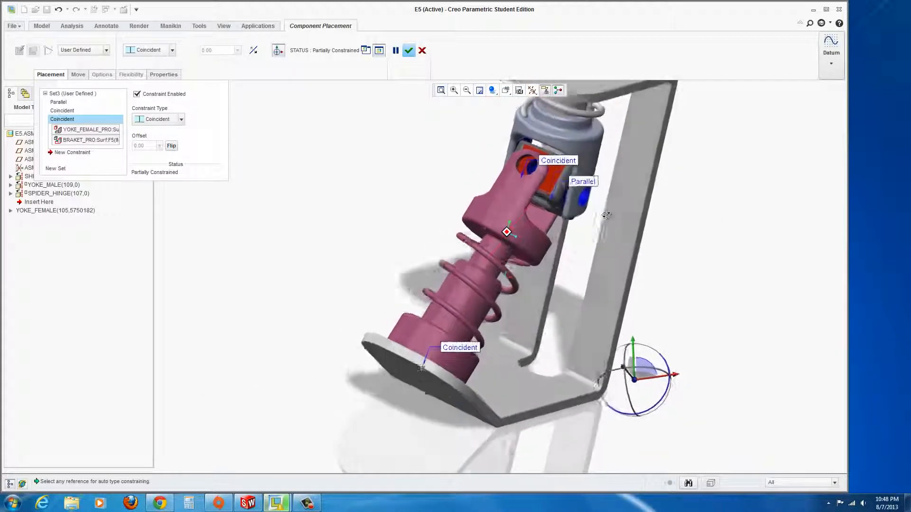
{"action": "scroll", "coordinate": [527, 162], "scroll_direction": "down", "scroll_amount": 4}
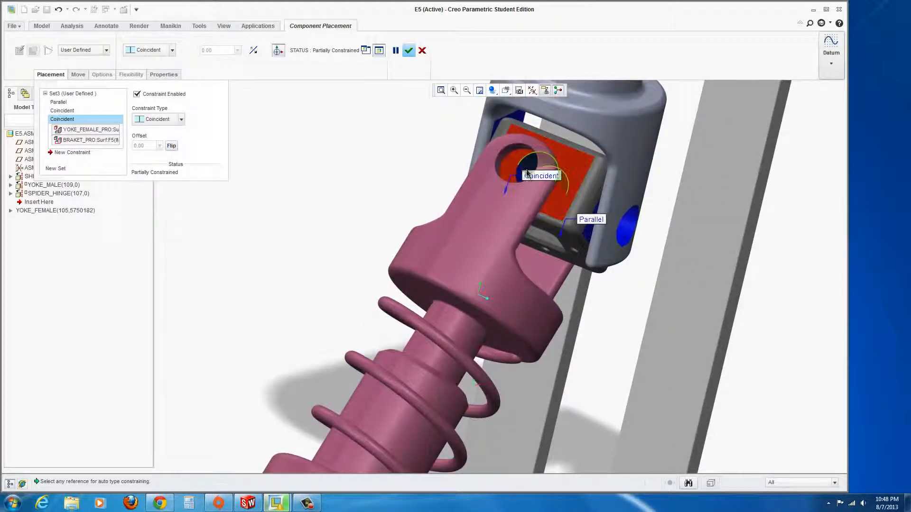
{"action": "scroll", "coordinate": [527, 164], "scroll_direction": "down", "scroll_amount": 2}
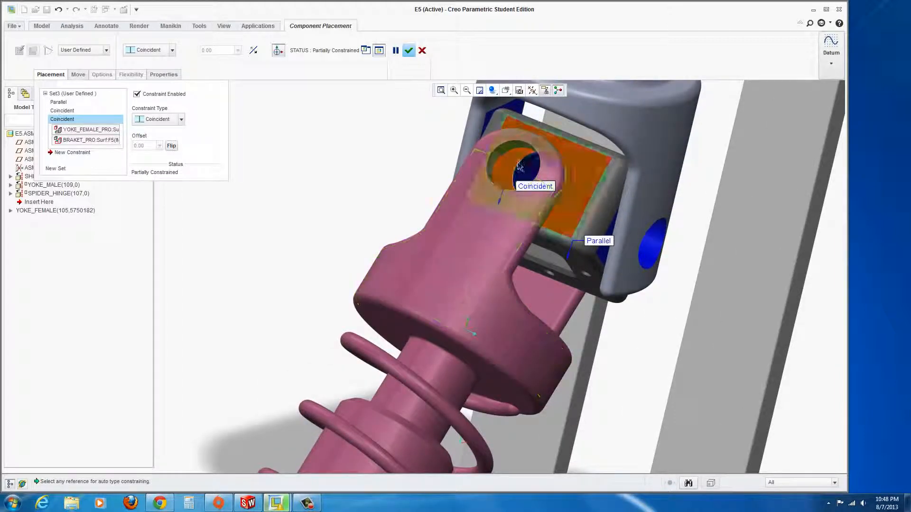
{"action": "mouse_move", "coordinate": [472, 180]}
{"action": "middle_mouse_down"}
{"action": "mouse_move", "coordinate": [460, 210]}
{"action": "mouse_move", "coordinate": [464, 175]}
{"action": "middle_mouse_up"}
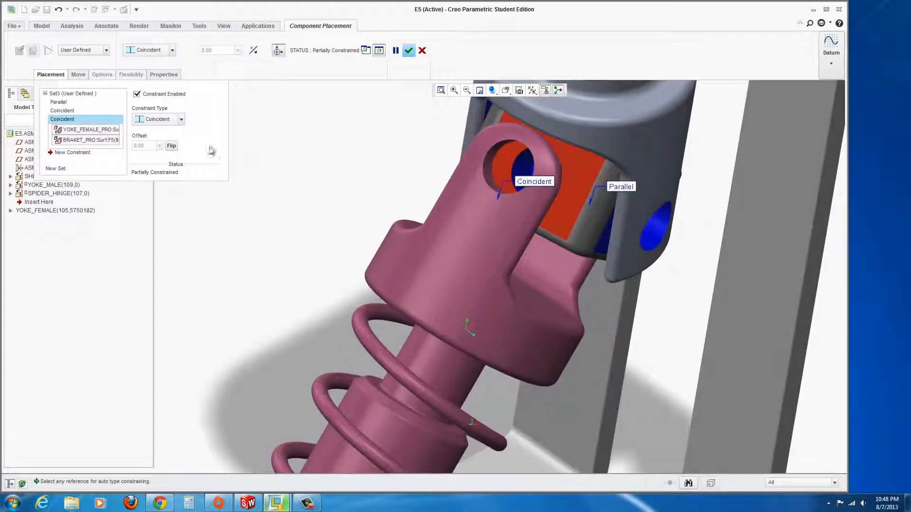
Add a Coincident between the yoke hole and the spider hinge hole and finish placement.
{"action": "left_click", "coordinate": [58, 153]}
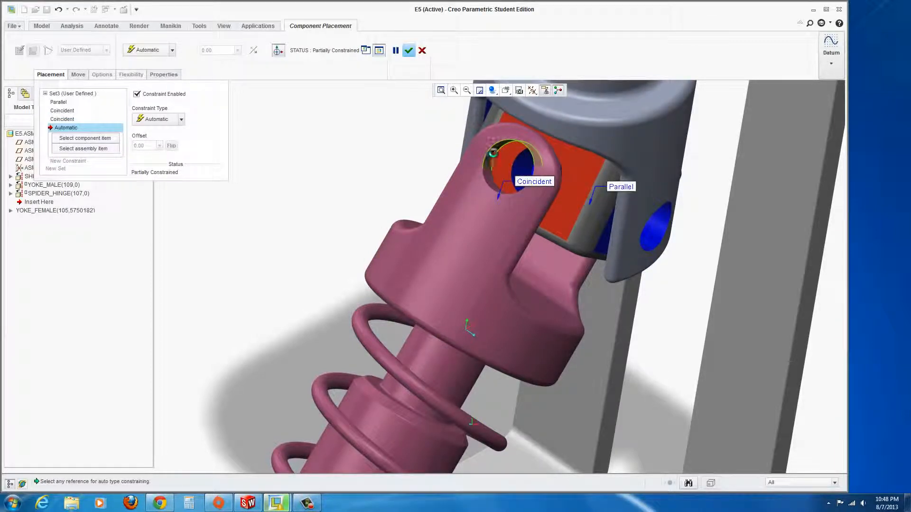
{"action": "left_click", "coordinate": [492, 153]}
{"action": "left_click", "coordinate": [522, 171]}
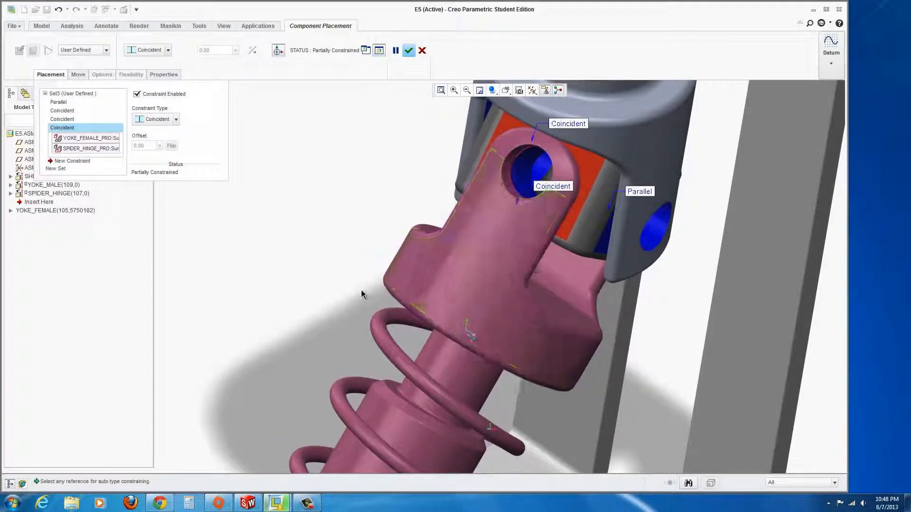
{"action": "scroll", "coordinate": [361, 291], "scroll_direction": "up", "scroll_amount": 3}
{"action": "mouse_move", "coordinate": [419, 313]}
{"action": "middle_mouse_down"}
{"action": "mouse_move", "coordinate": [354, 309]}
{"action": "mouse_move", "coordinate": [312, 335]}
{"action": "middle_mouse_up"}
{"action": "scroll", "coordinate": [351, 309], "scroll_direction": "down", "scroll_amount": 2}
{"action": "scroll", "coordinate": [352, 308], "scroll_direction": "up", "scroll_amount": 5}
{"action": "scroll", "coordinate": [335, 373], "scroll_direction": "down", "scroll_amount": 4}
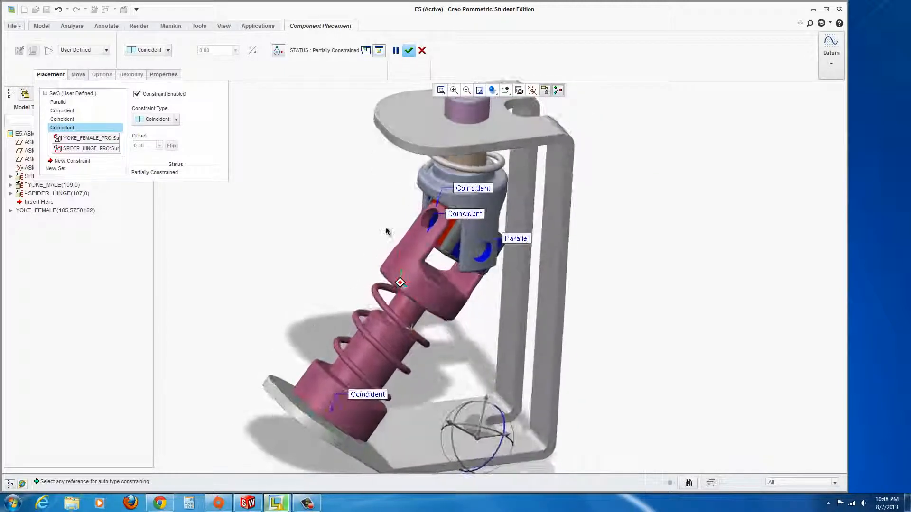
{"action": "left_click", "coordinate": [408, 51]}
{"action": "scroll", "coordinate": [385, 289], "scroll_direction": "up", "scroll_amount": 3}
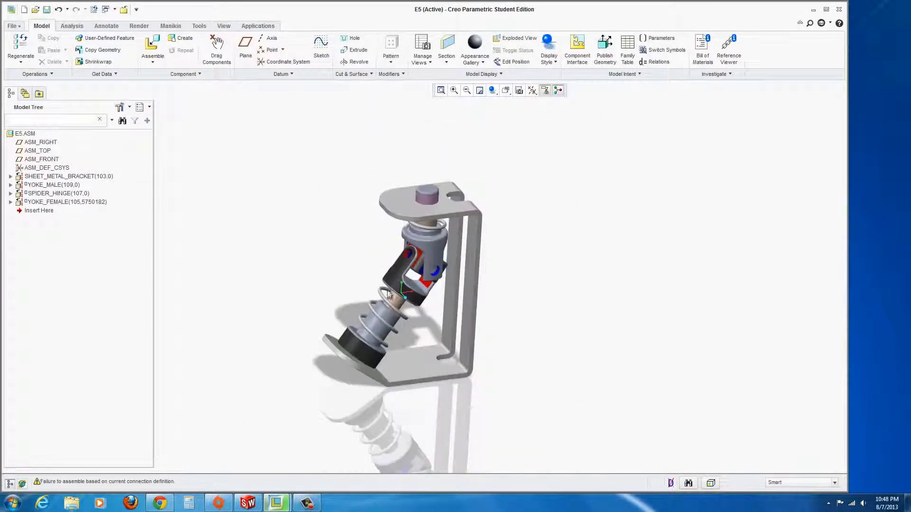
Try dragging the mechanism, dismiss the 'Failed to assemble mechanism' error, close Drag, and open YOKE_FEMALE's options.
{"action": "left_click", "coordinate": [217, 46]}
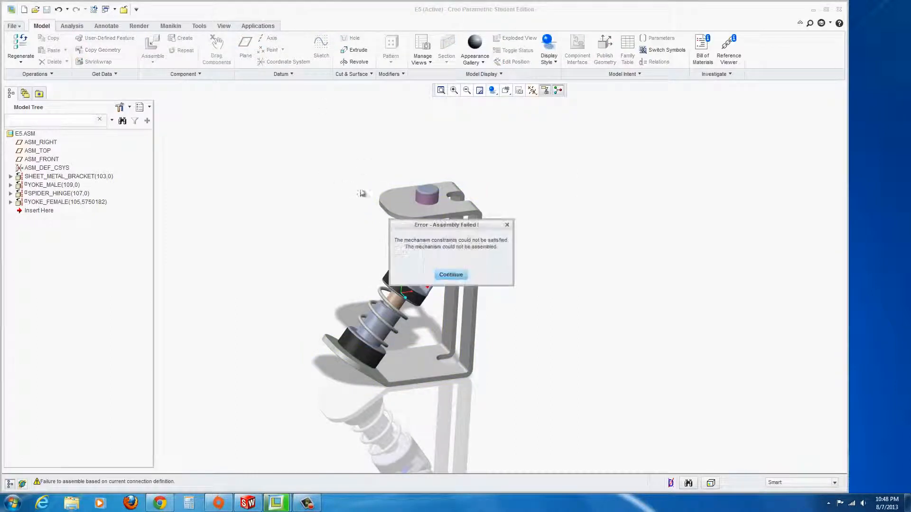
{"action": "left_click", "coordinate": [451, 275]}
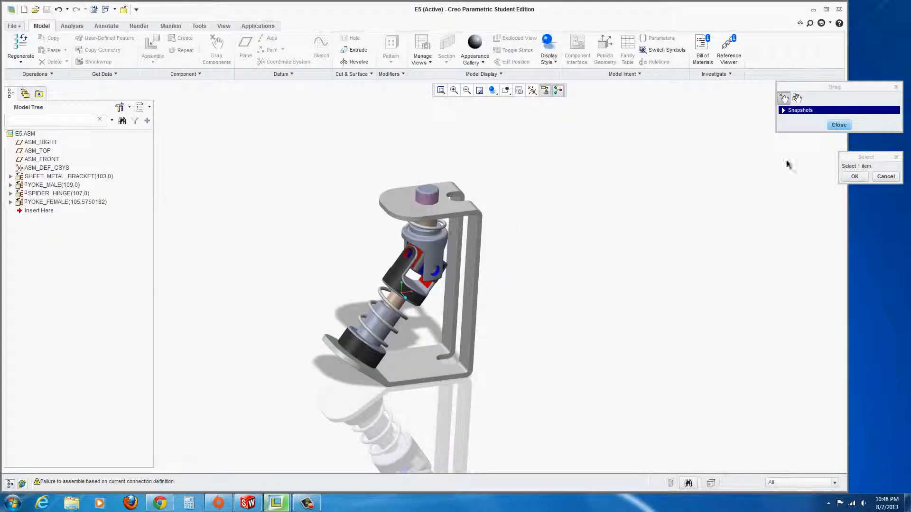
{"action": "left_click", "coordinate": [379, 320]}
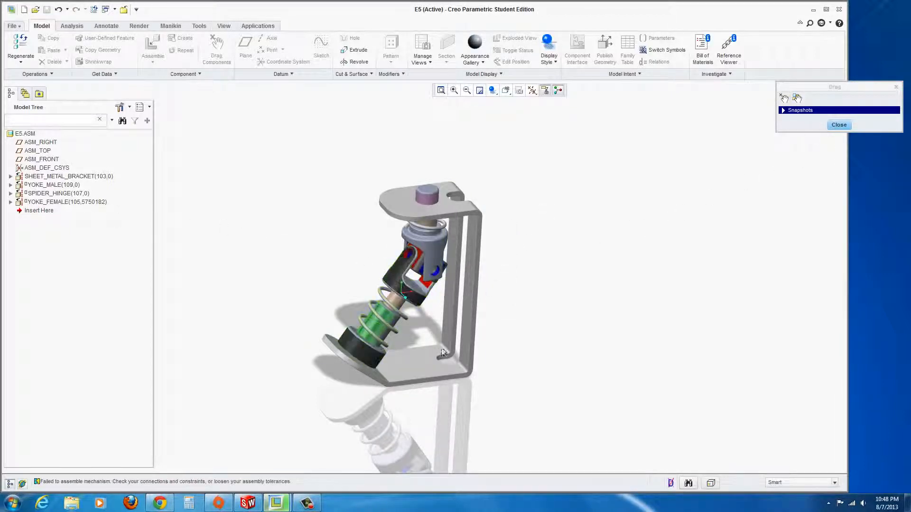
{"action": "left_click", "coordinate": [838, 124]}
{"action": "scroll", "coordinate": [335, 285], "scroll_direction": "down", "scroll_amount": 5}
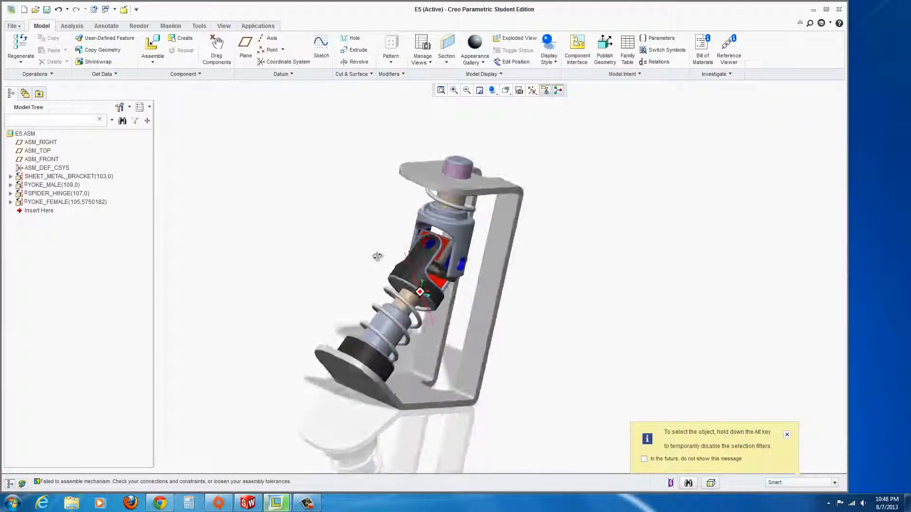
{"action": "left_click", "coordinate": [787, 434]}
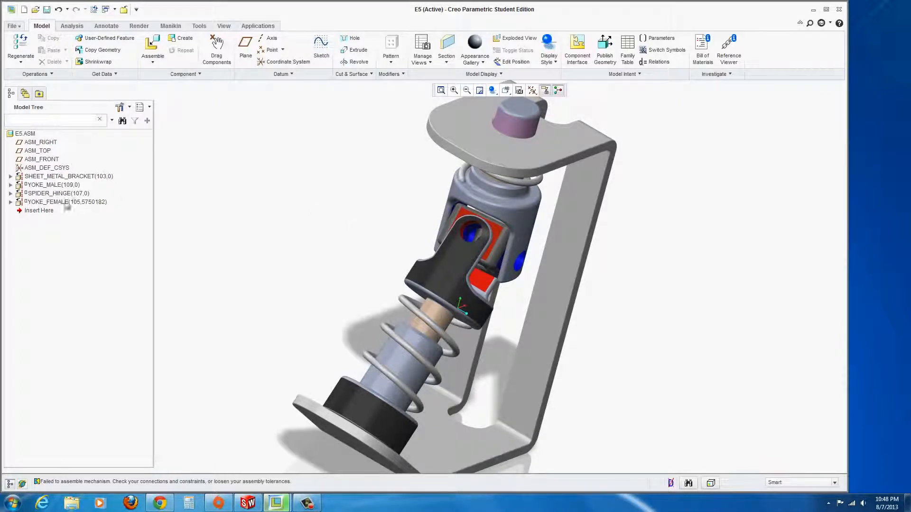
{"action": "right_click", "coordinate": [21, 205]}
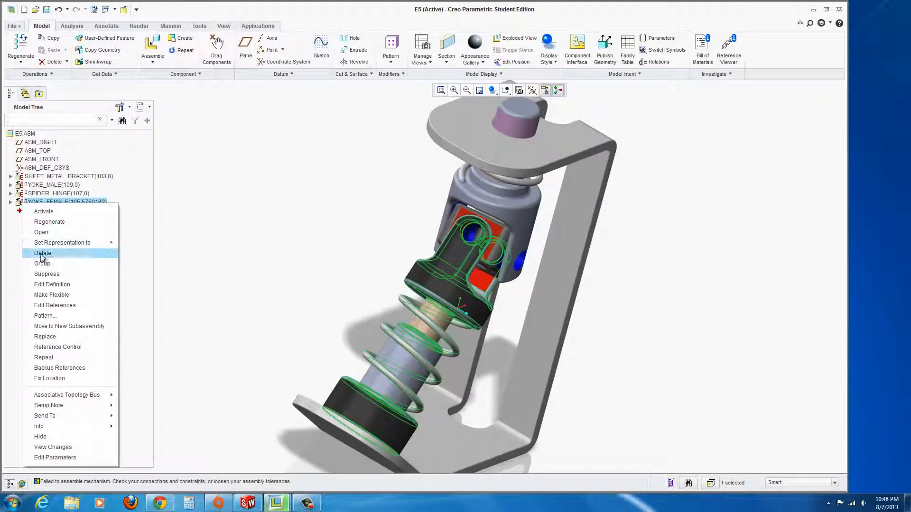
Reopen YOKE_FEMALE's placement and delete its Parallel constraint.
{"action": "left_click", "coordinate": [54, 284]}
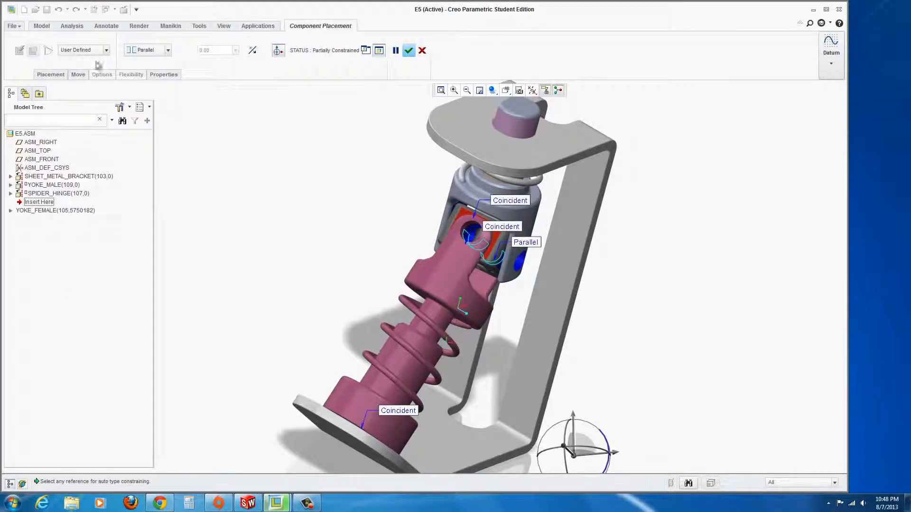
{"action": "left_click", "coordinate": [50, 75]}
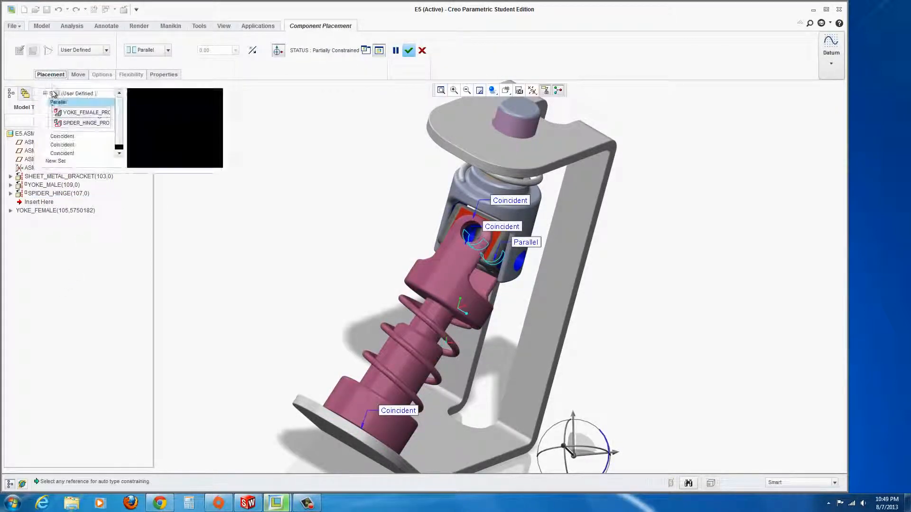
{"action": "left_click", "coordinate": [64, 115]}
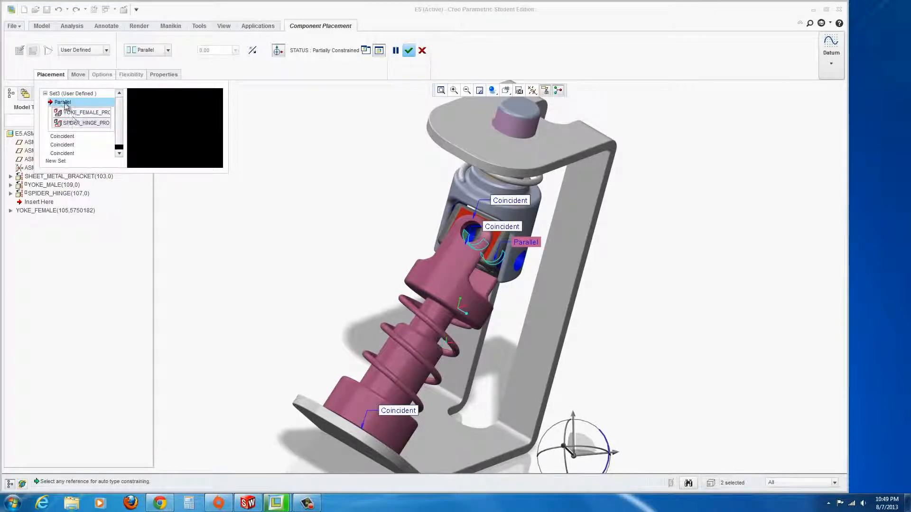
{"action": "right_click", "coordinate": [64, 105]}
{"action": "left_click", "coordinate": [80, 112]}
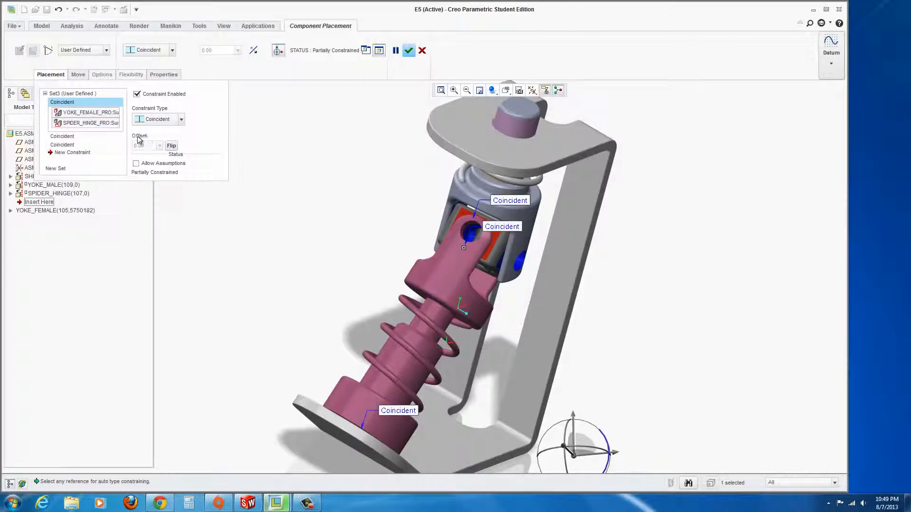
Change the second constraint to the bracket surface to Parallel and accept the placement.
{"action": "left_click", "coordinate": [66, 145]}
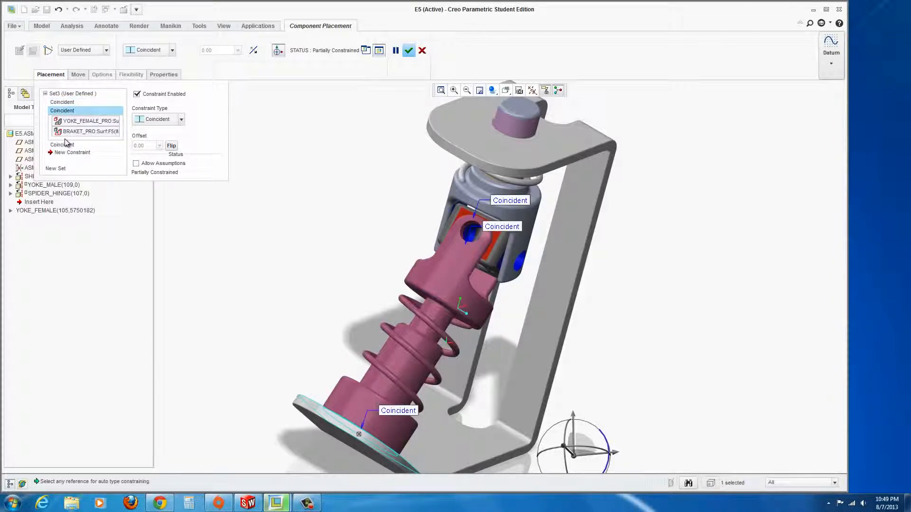
{"action": "left_click", "coordinate": [66, 146]}
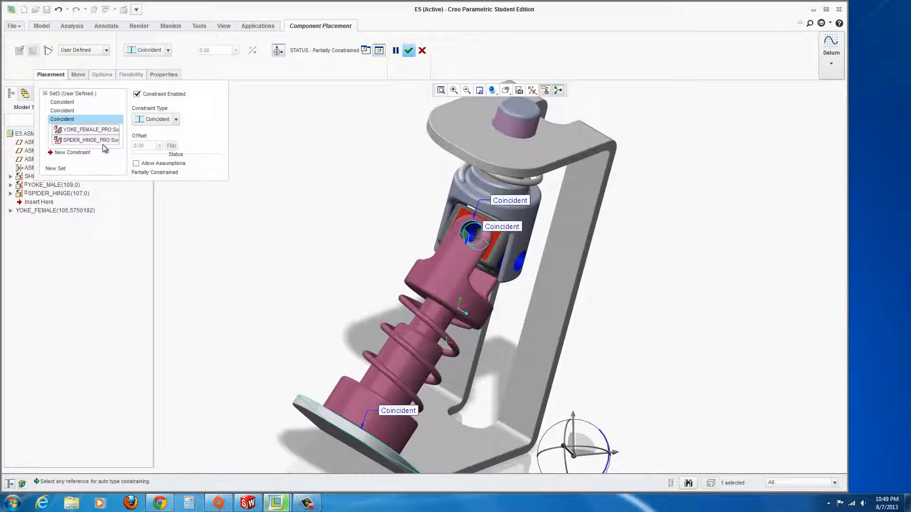
{"action": "left_click", "coordinate": [70, 134]}
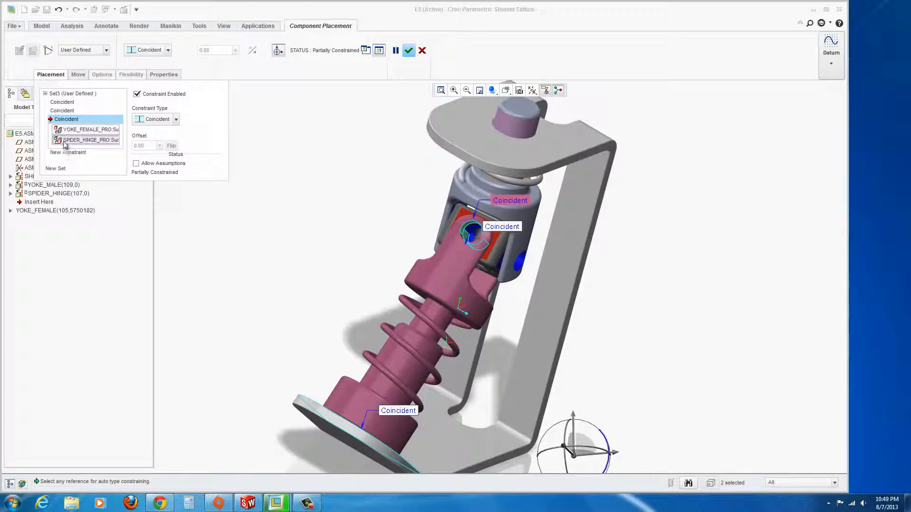
{"action": "left_click", "coordinate": [62, 111]}
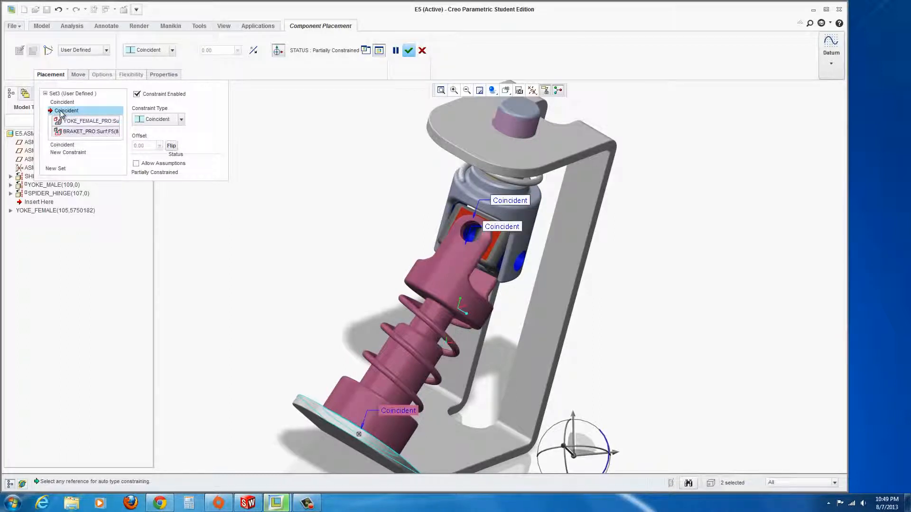
{"action": "left_click", "coordinate": [181, 123]}
{"action": "left_click", "coordinate": [155, 152]}
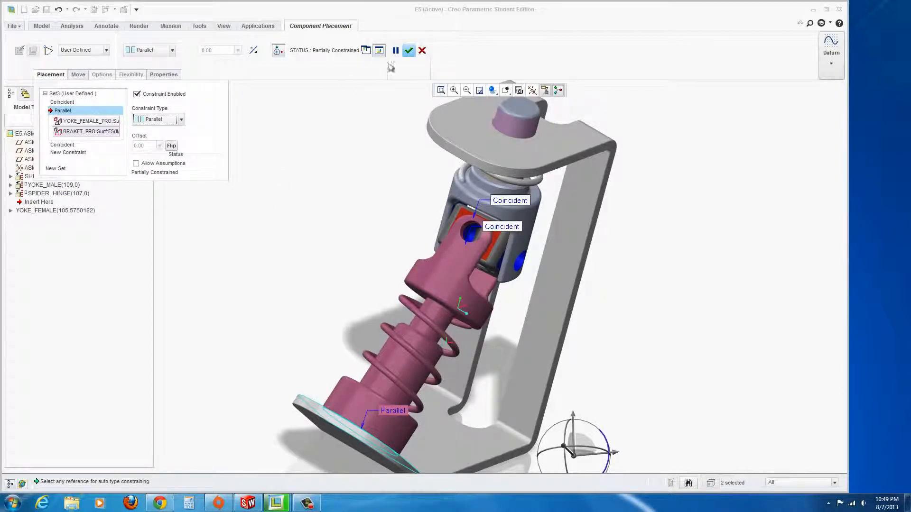
{"action": "left_click", "coordinate": [409, 50]}
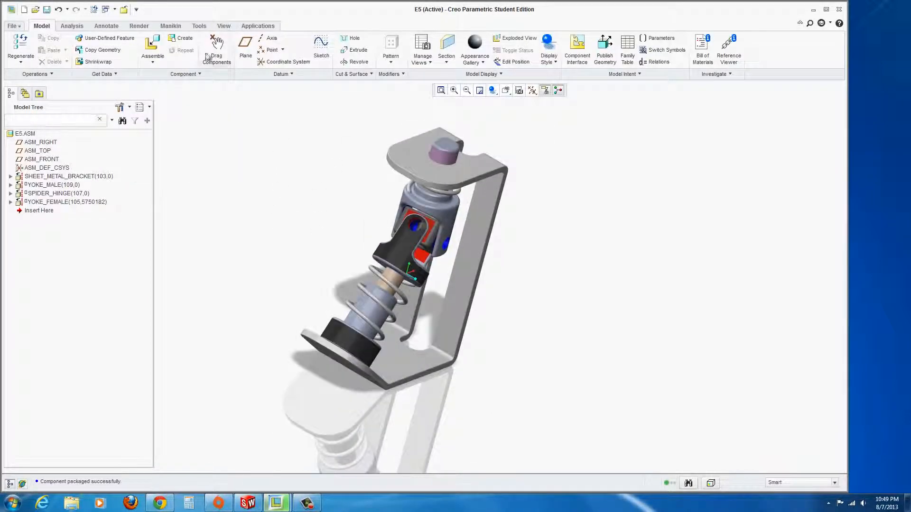
Drag-test the joint by moving a component freely, then spinning the hinge by its top pin.
{"action": "left_click", "coordinate": [211, 54]}
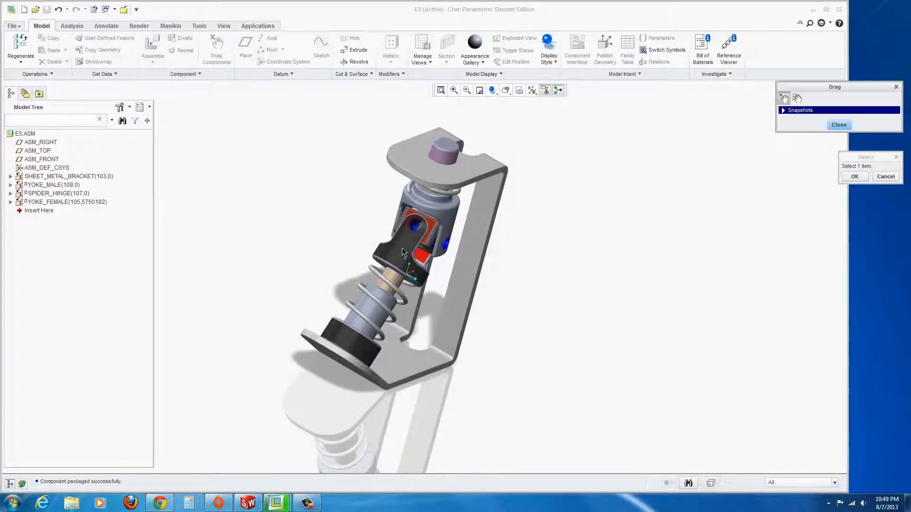
{"action": "left_click", "coordinate": [444, 158]}
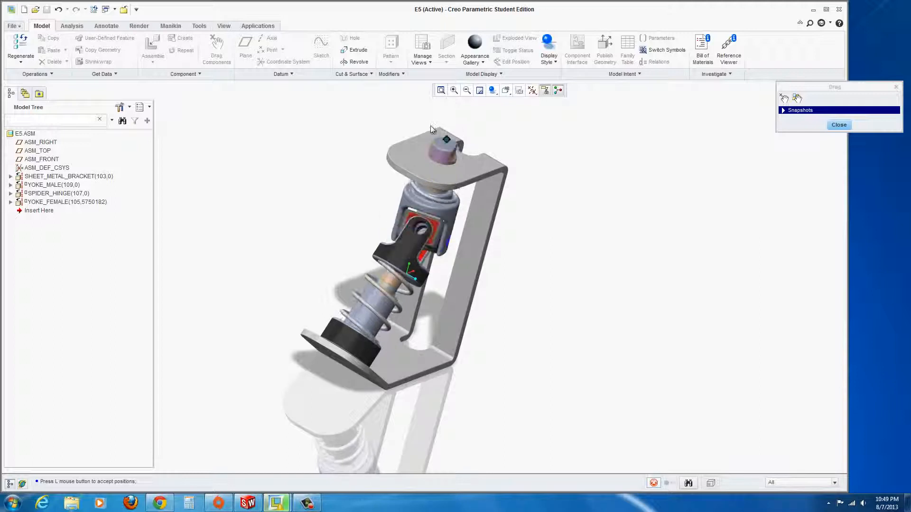
{"action": "left_click", "coordinate": [455, 262]}
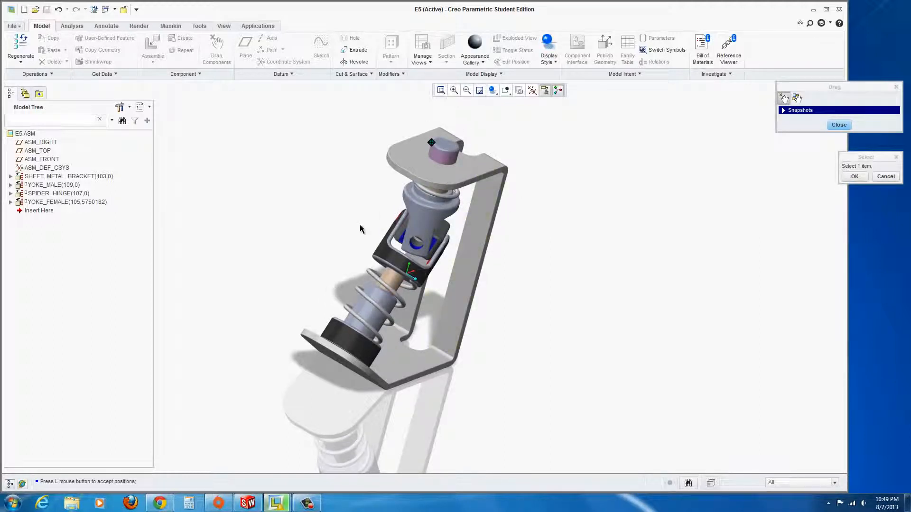
{"action": "scroll", "coordinate": [360, 229], "scroll_direction": "down", "scroll_amount": 2}
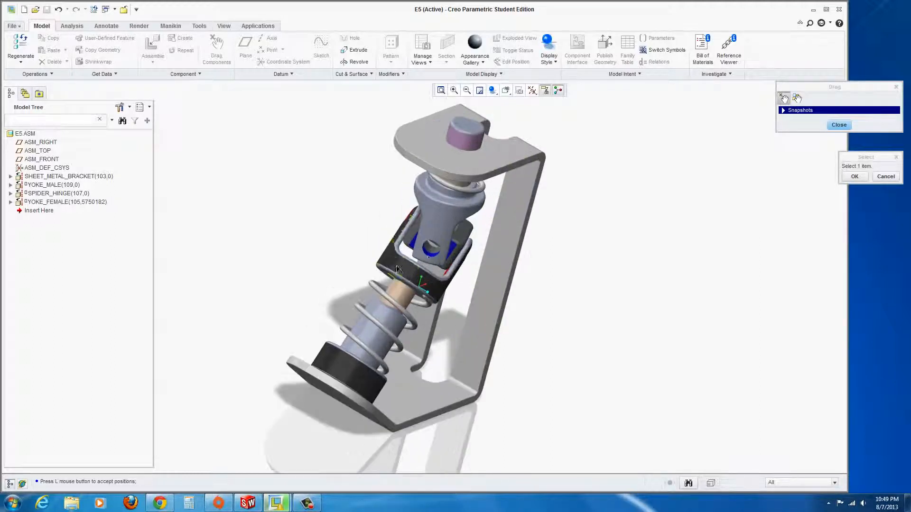
{"action": "left_click", "coordinate": [453, 130]}
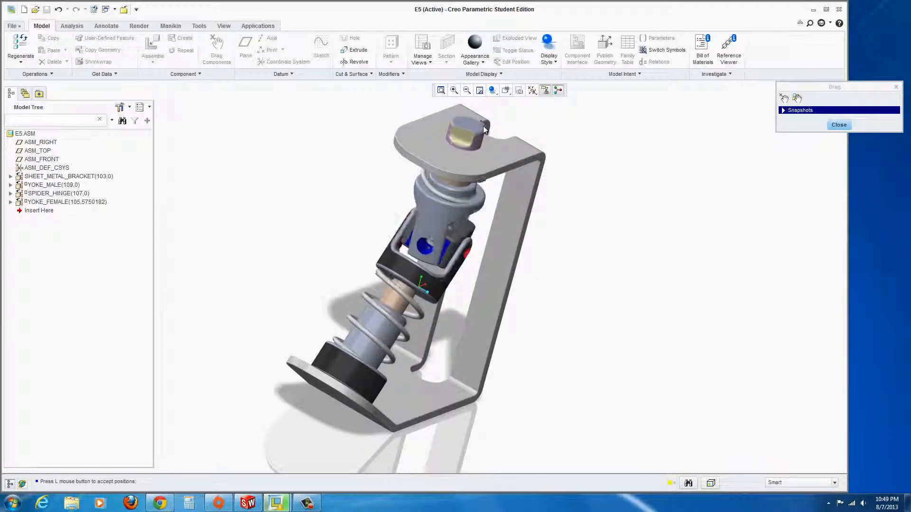
{"action": "left_click", "coordinate": [484, 138]}
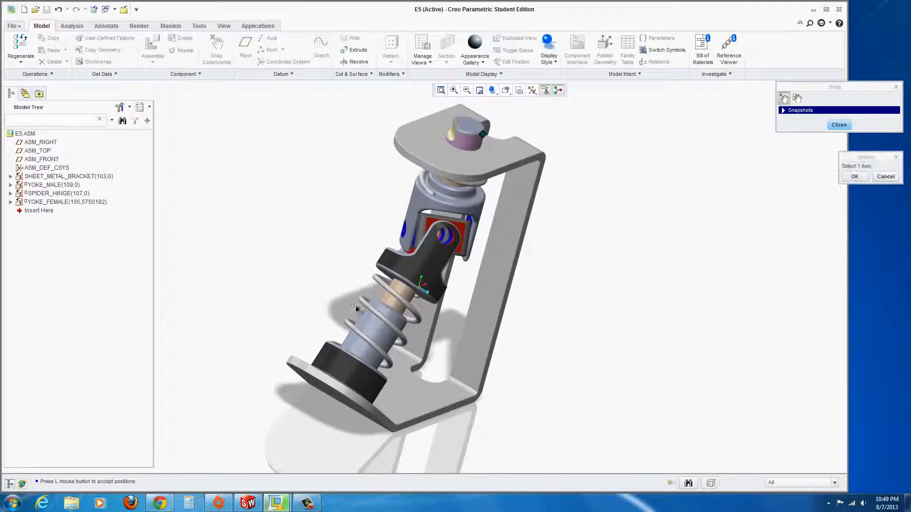
{"action": "middle_click_drag", "start_coordinate": [291, 297], "coordinate": [285, 272]}
{"action": "left_click", "coordinate": [839, 124]}
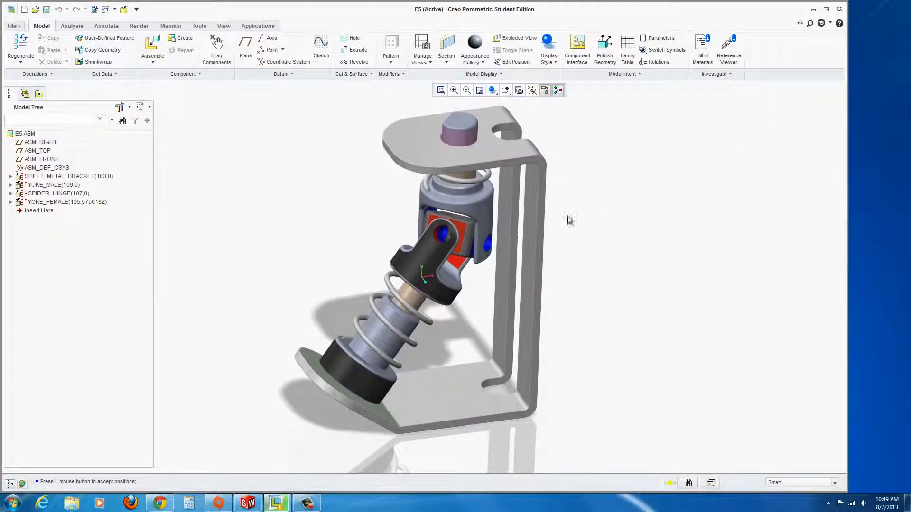
{"action": "scroll", "coordinate": [529, 229], "scroll_direction": "up", "scroll_amount": 3}
{"action": "mouse_move", "coordinate": [491, 217]}
{"action": "middle_mouse_down"}
{"action": "mouse_move", "coordinate": [515, 200]}
{"action": "mouse_move", "coordinate": [516, 131]}
{"action": "middle_mouse_up"}
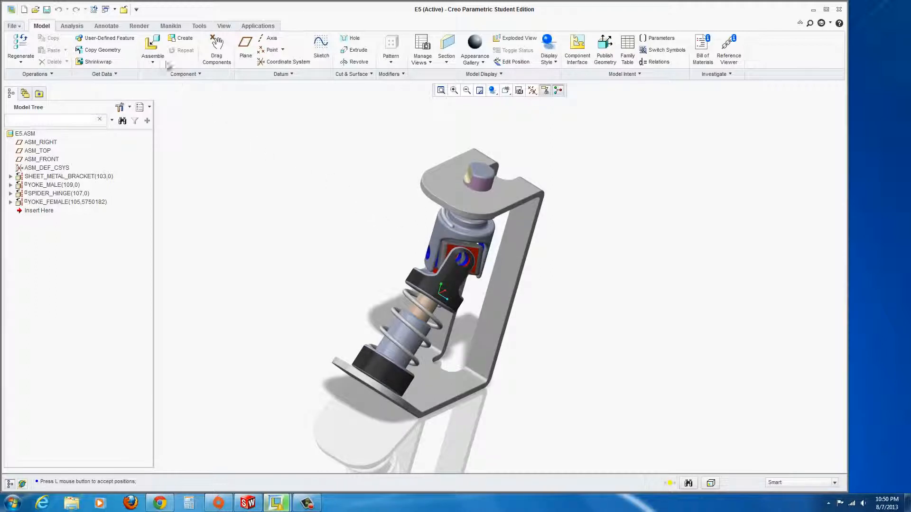
Insert blue_pin_pro.prt and move it upward beside the joint.
{"action": "left_click", "coordinate": [152, 47]}
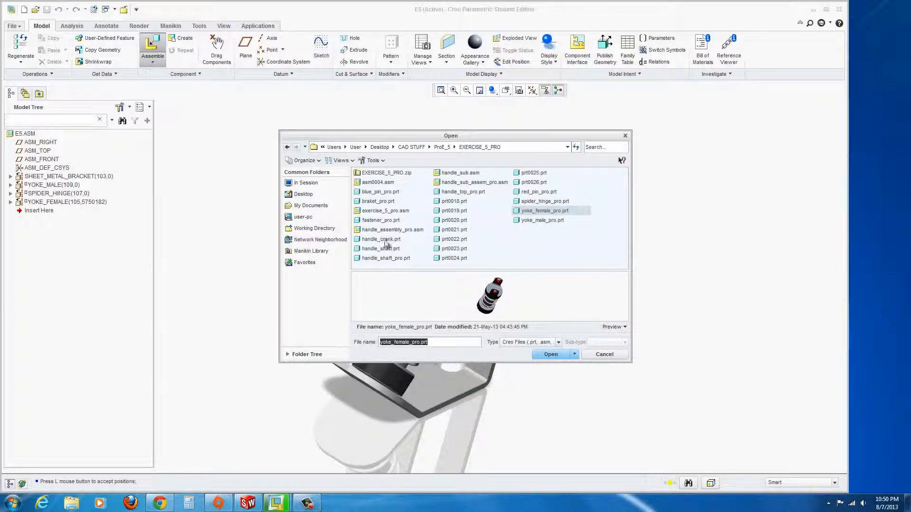
{"action": "left_click", "coordinate": [379, 191]}
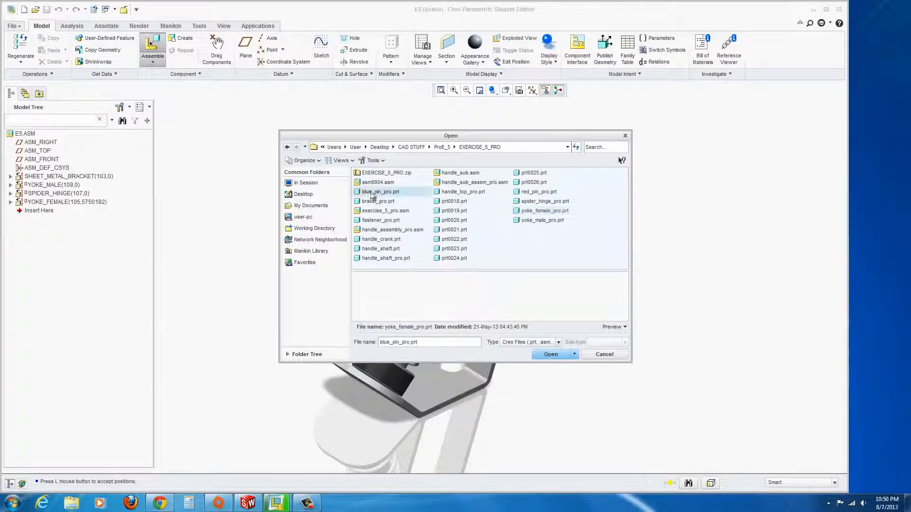
{"action": "left_click", "coordinate": [546, 355]}
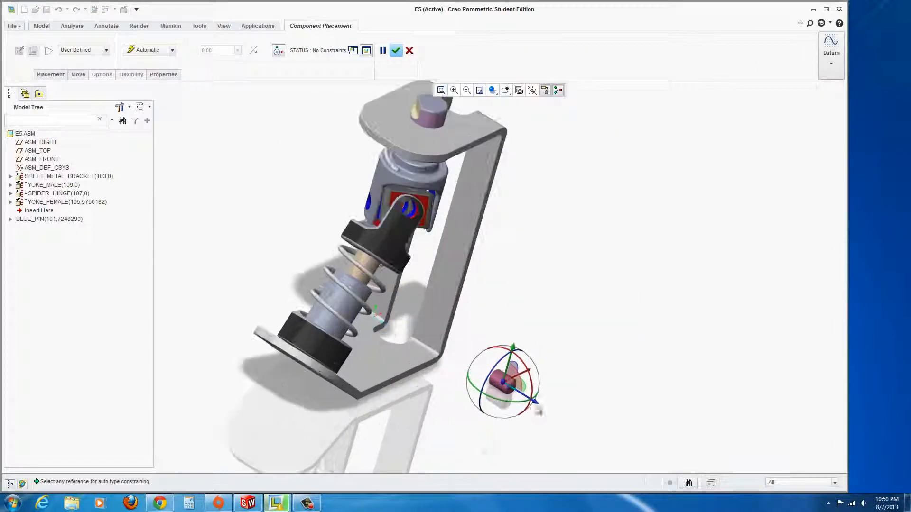
{"action": "scroll", "coordinate": [537, 407], "scroll_direction": "up", "scroll_amount": 2}
{"action": "left_click_drag", "start_coordinate": [535, 401], "coordinate": [512, 387]}
{"action": "left_click_drag", "start_coordinate": [488, 334], "coordinate": [521, 189]}
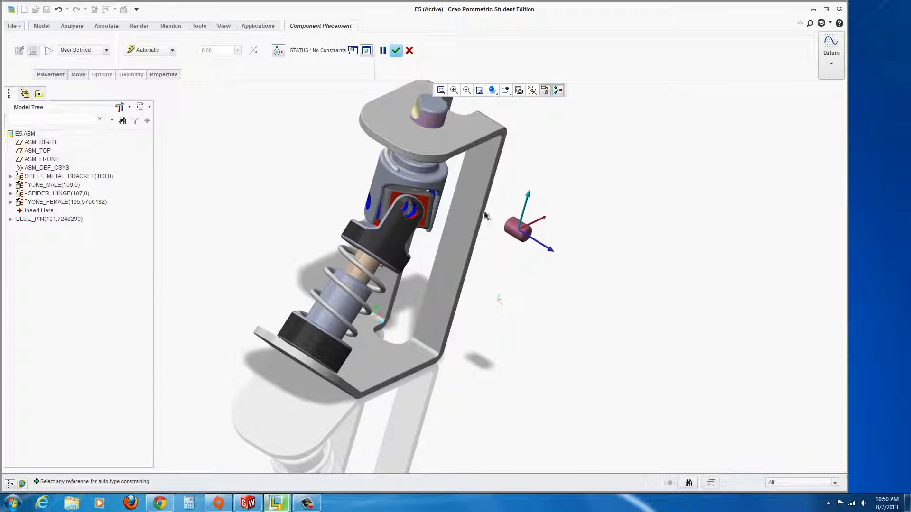
{"action": "scroll", "coordinate": [525, 227], "scroll_direction": "down", "scroll_amount": 2}
{"action": "scroll", "coordinate": [460, 210], "scroll_direction": "down", "scroll_amount": 1}
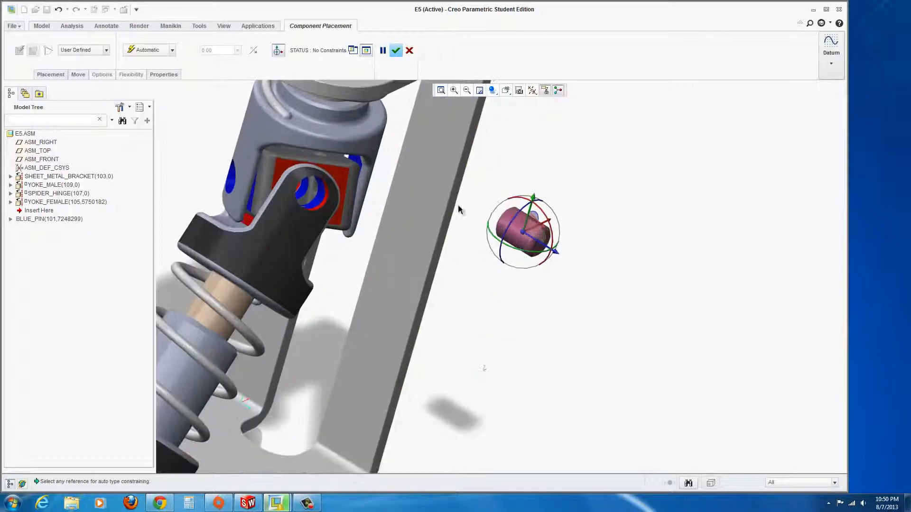
Make the pin's cylindrical surface coincident with the male yoke's hole.
{"action": "left_click", "coordinate": [514, 233]}
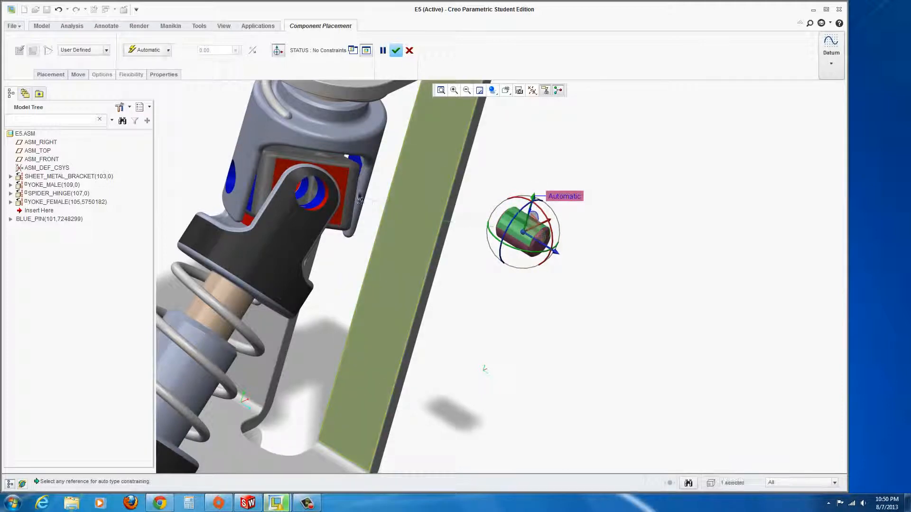
{"action": "middle_click_drag", "start_coordinate": [335, 222], "coordinate": [352, 244]}
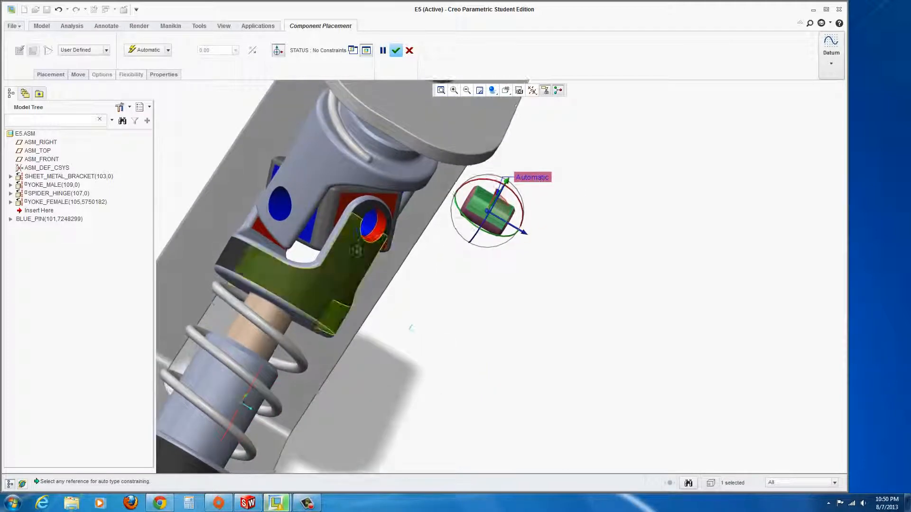
{"action": "left_click", "coordinate": [275, 209]}
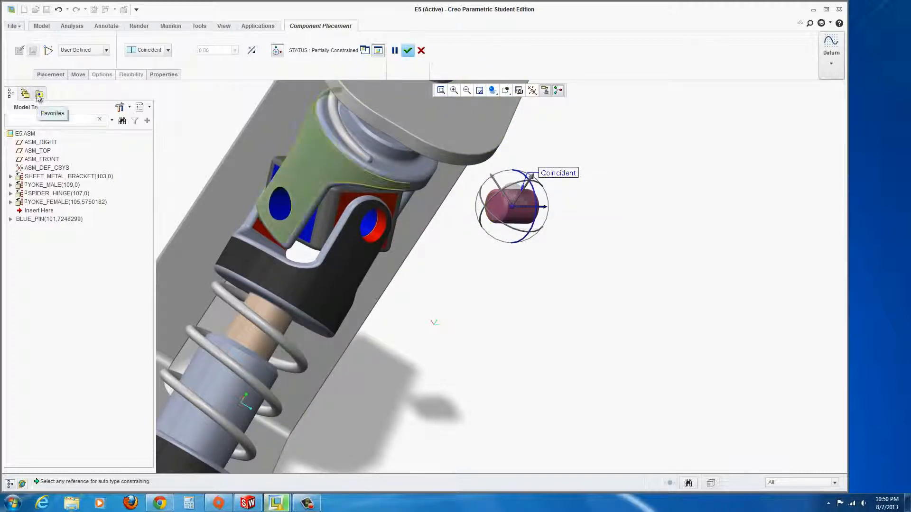
{"action": "left_click", "coordinate": [50, 75]}
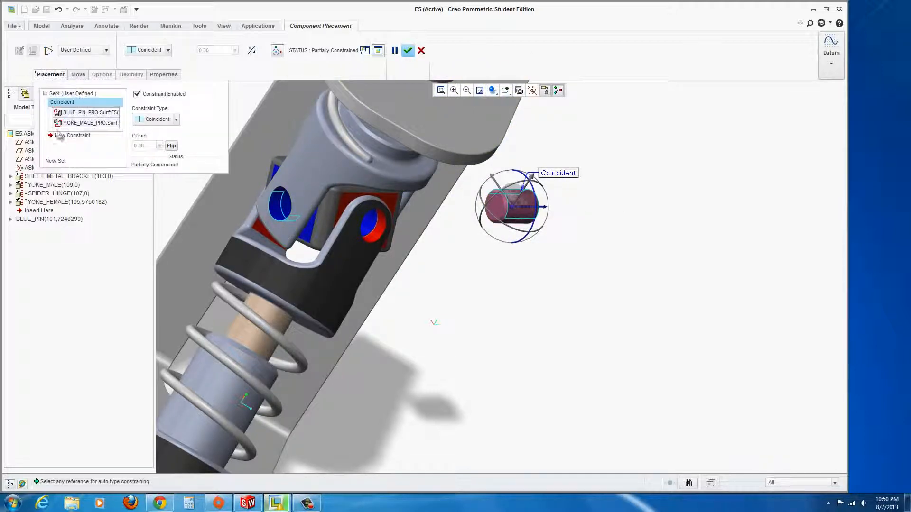
Add a 0.06 Distance constraint from the pin's end face to the spider hinge face and accept.
{"action": "left_click", "coordinate": [60, 136]}
{"action": "left_click", "coordinate": [181, 119]}
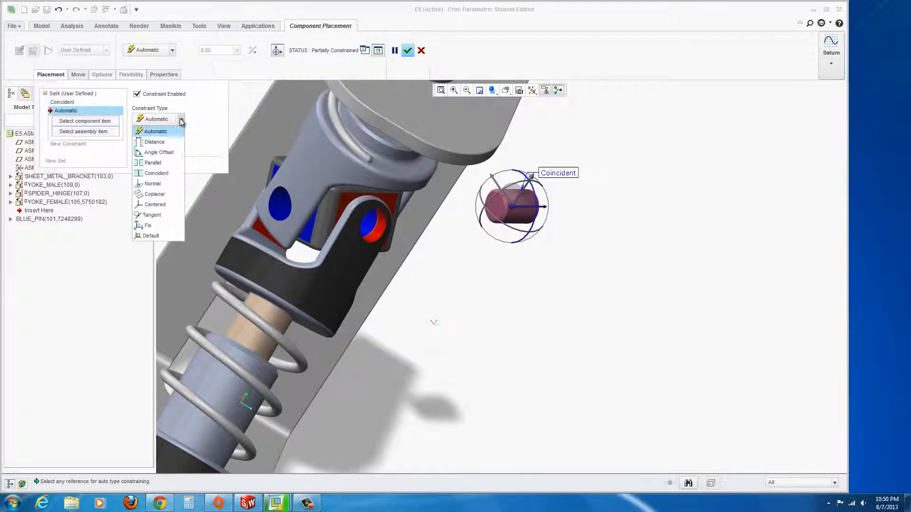
{"action": "left_click", "coordinate": [158, 143]}
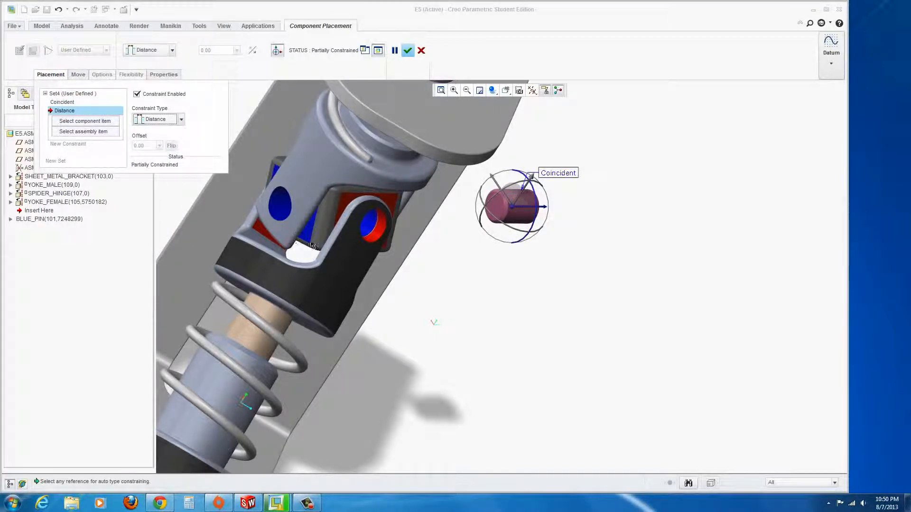
{"action": "left_click", "coordinate": [497, 209]}
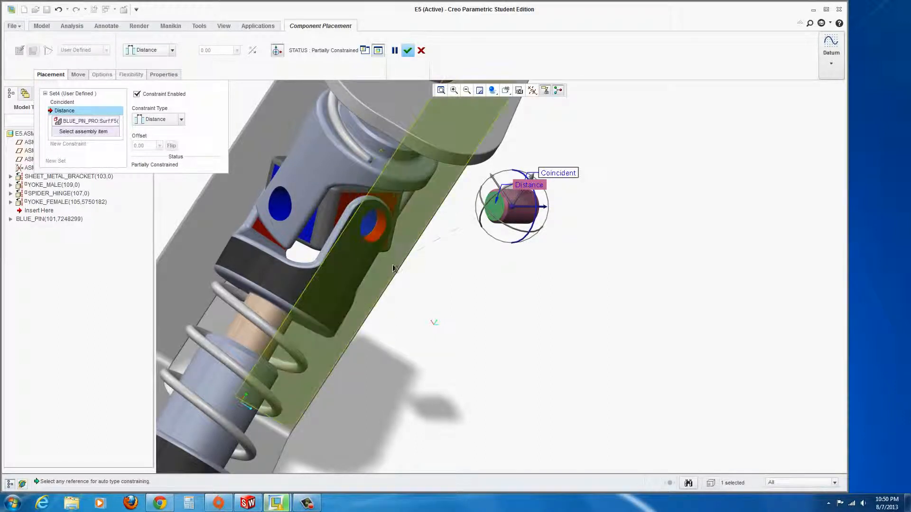
{"action": "left_click", "coordinate": [307, 236]}
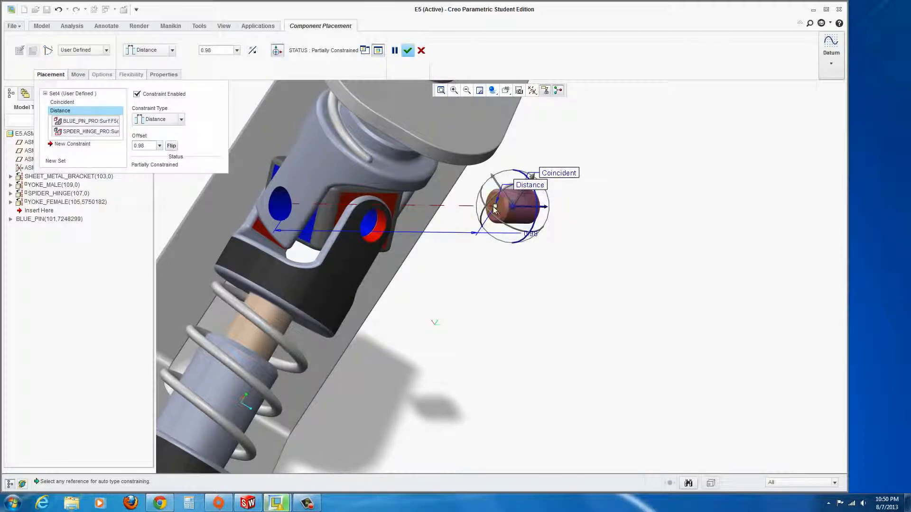
{"action": "left_click_drag", "start_coordinate": [493, 207], "coordinate": [276, 217]}
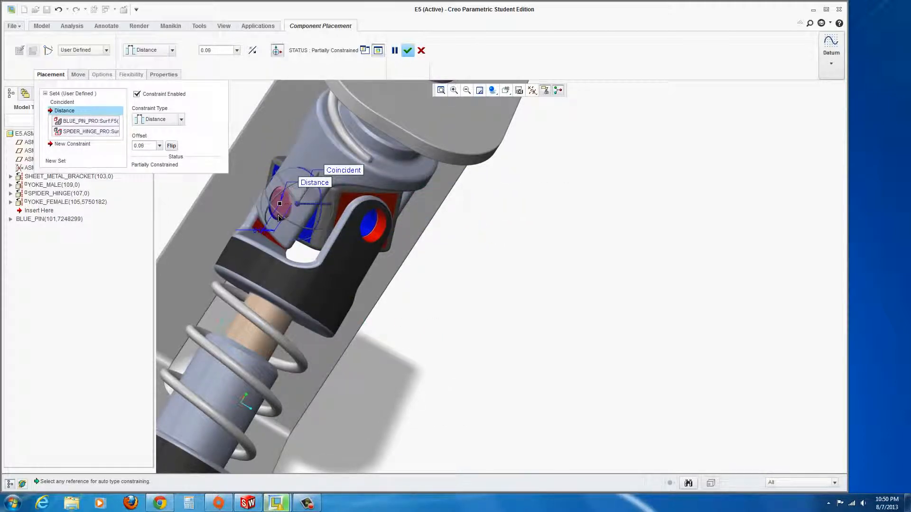
{"action": "scroll", "coordinate": [270, 230], "scroll_direction": "down", "scroll_amount": 4}
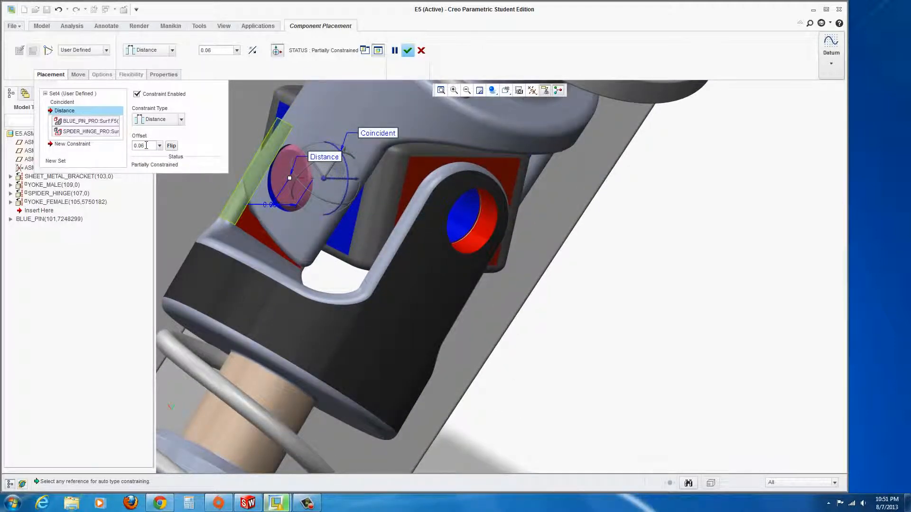
{"action": "middle_click_drag", "start_coordinate": [329, 224], "coordinate": [409, 212]}
{"action": "middle_click_drag", "start_coordinate": [258, 185], "coordinate": [332, 185]}
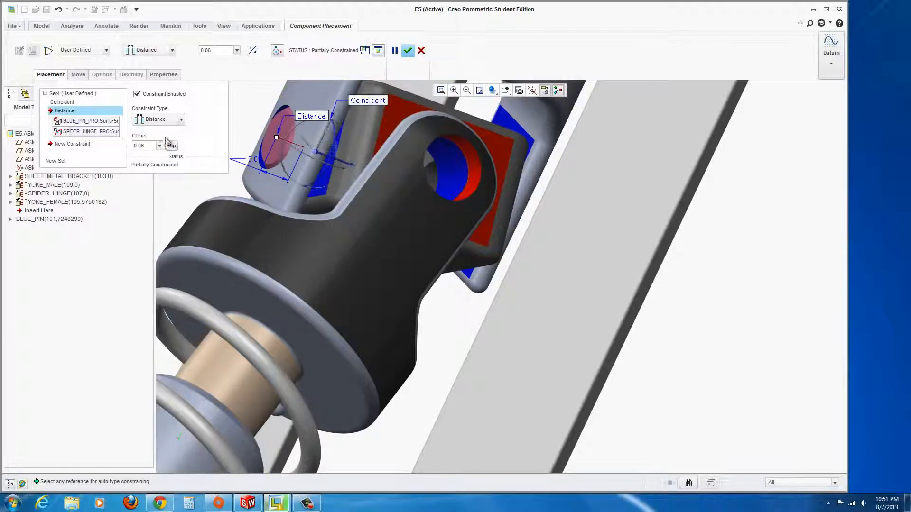
{"action": "left_click", "coordinate": [407, 51]}
{"action": "scroll", "coordinate": [464, 269], "scroll_direction": "up", "scroll_amount": 8}
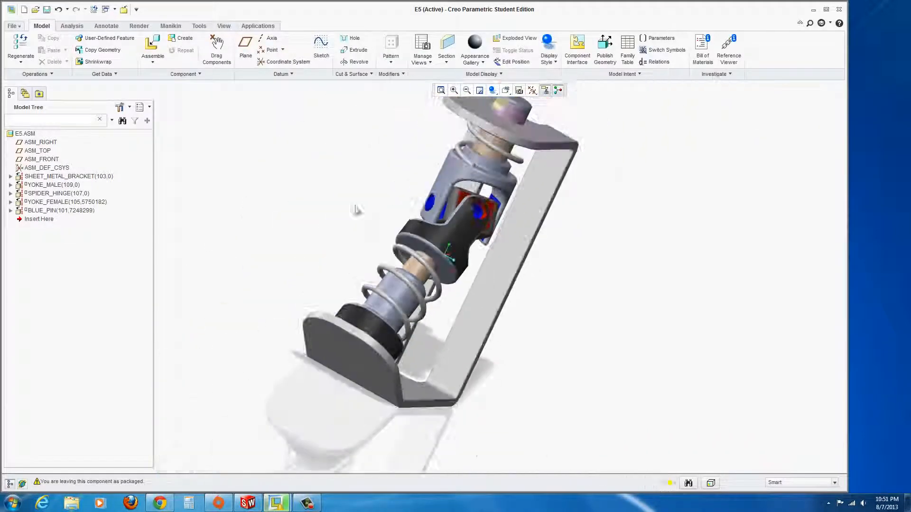
Bring a second blue pin into the E5 assembly.
{"action": "mouse_move", "coordinate": [413, 222]}
{"action": "middle_mouse_down"}
{"action": "mouse_move", "coordinate": [449, 229]}
{"action": "mouse_move", "coordinate": [363, 227]}
{"action": "middle_mouse_up"}
{"action": "scroll", "coordinate": [560, 186], "scroll_direction": "down", "scroll_amount": 2}
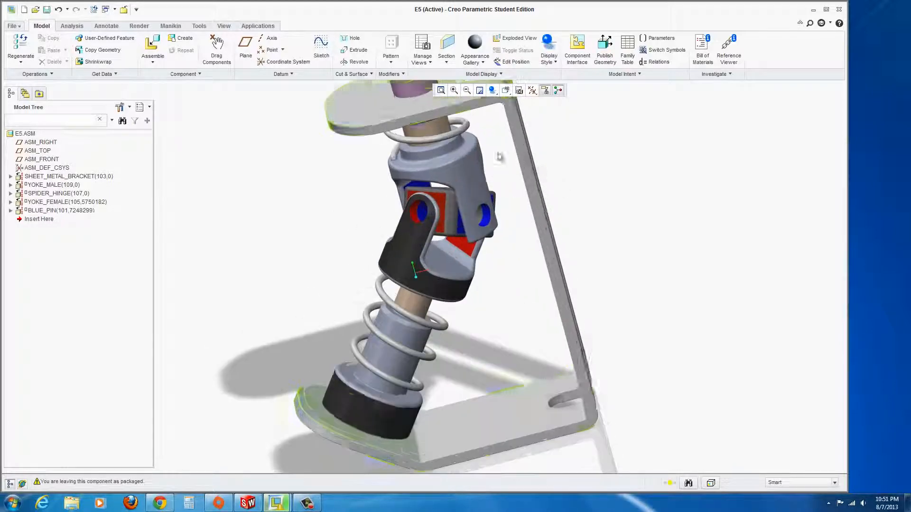
{"action": "left_click", "coordinate": [151, 53]}
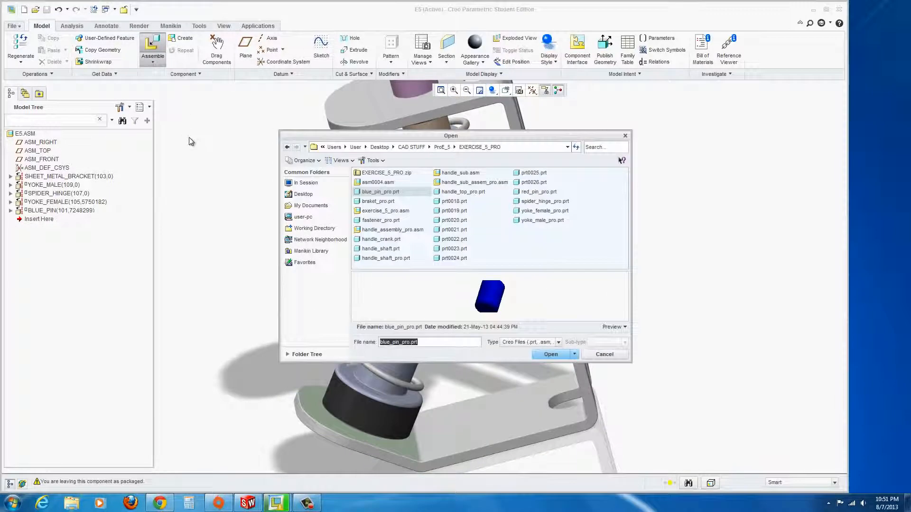
{"action": "left_click", "coordinate": [551, 355]}
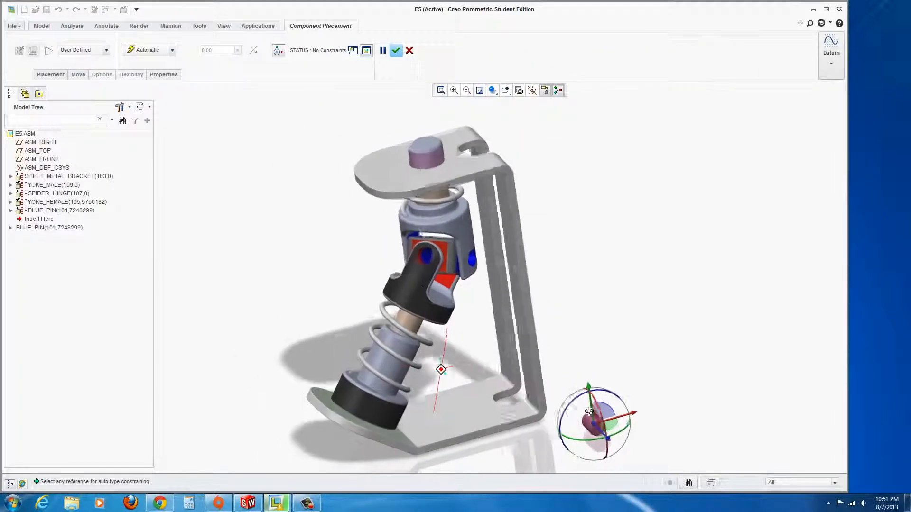
Make the blue pin's cylindrical surface coincident with the yoke hole.
{"action": "scroll", "coordinate": [587, 417], "scroll_direction": "down", "scroll_amount": 3}
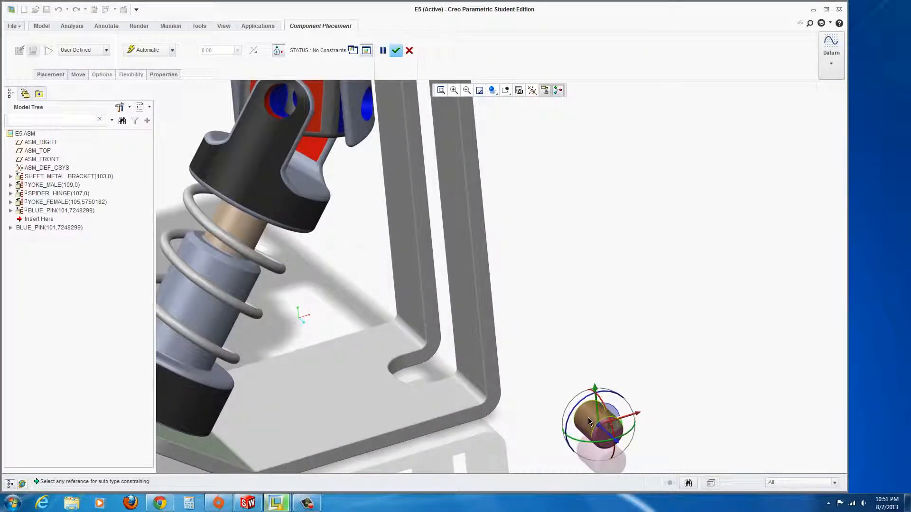
{"action": "left_click", "coordinate": [587, 417]}
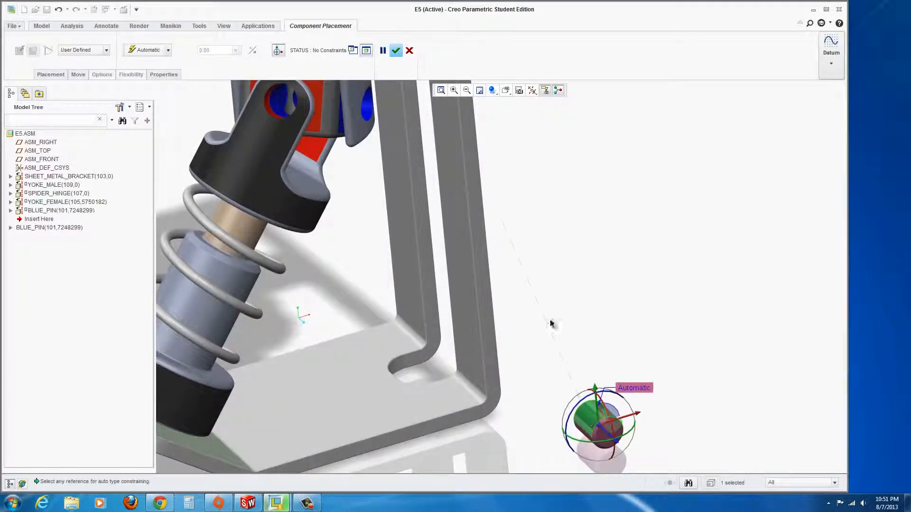
{"action": "left_click", "coordinate": [367, 111]}
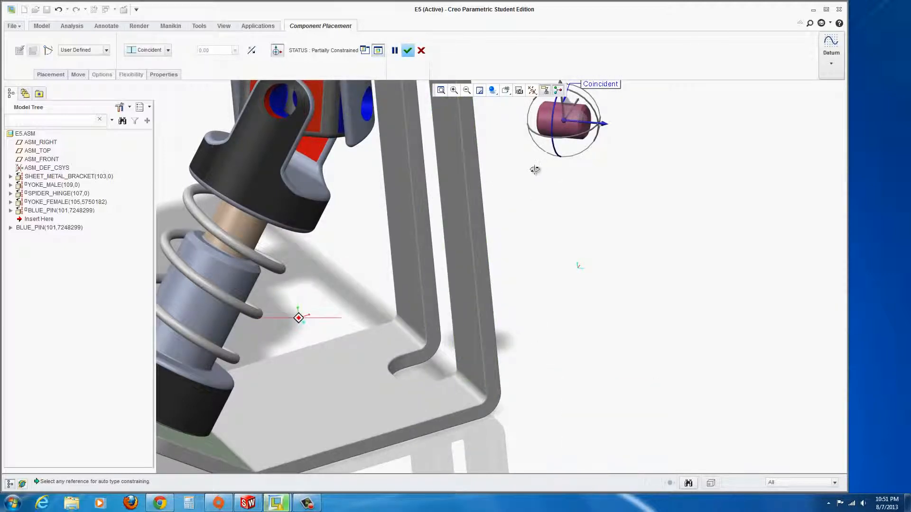
Offset the pin's end face 0.06 from the yoke face and finish placing it.
{"action": "middle_click_drag", "start_coordinate": [535, 169], "coordinate": [474, 159]}
{"action": "scroll", "coordinate": [454, 128], "scroll_direction": "down", "scroll_amount": 3}
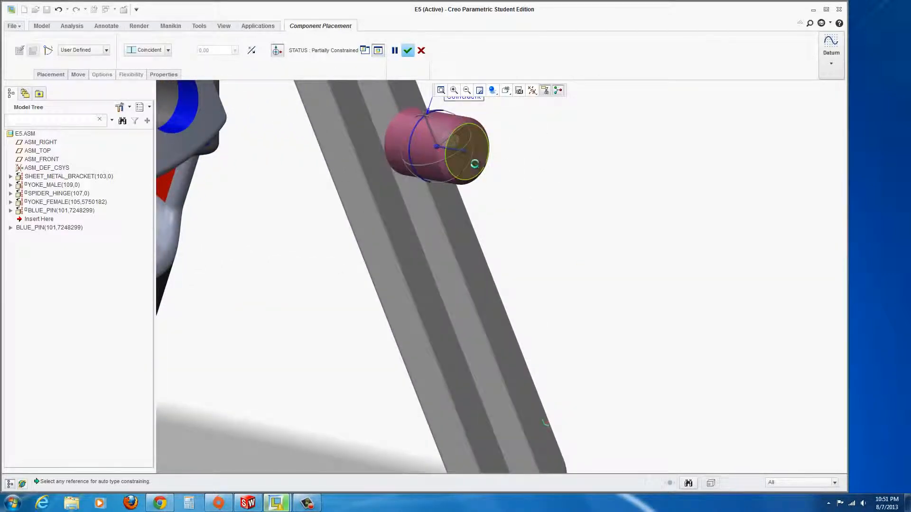
{"action": "left_click", "coordinate": [475, 164]}
{"action": "middle_click_drag", "start_coordinate": [416, 197], "coordinate": [272, 197]}
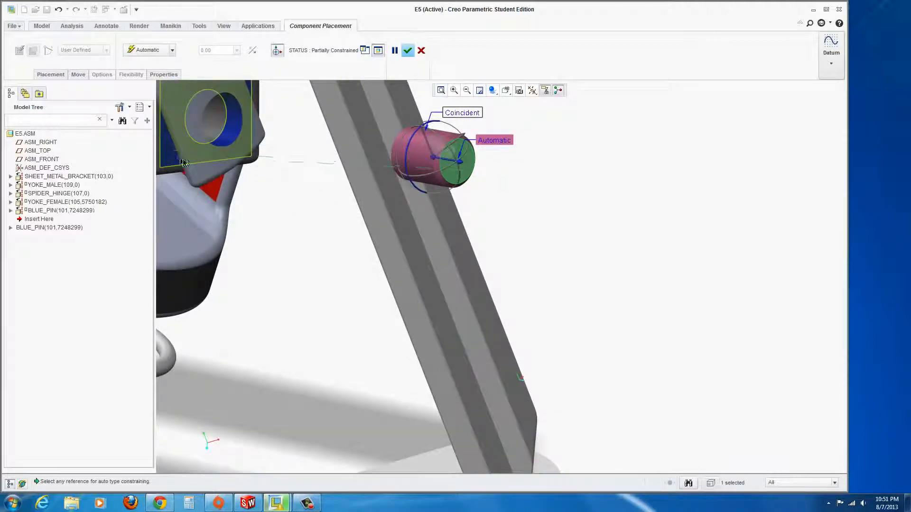
{"action": "scroll", "coordinate": [185, 163], "scroll_direction": "up", "scroll_amount": 4}
{"action": "scroll", "coordinate": [193, 163], "scroll_direction": "down", "scroll_amount": 3}
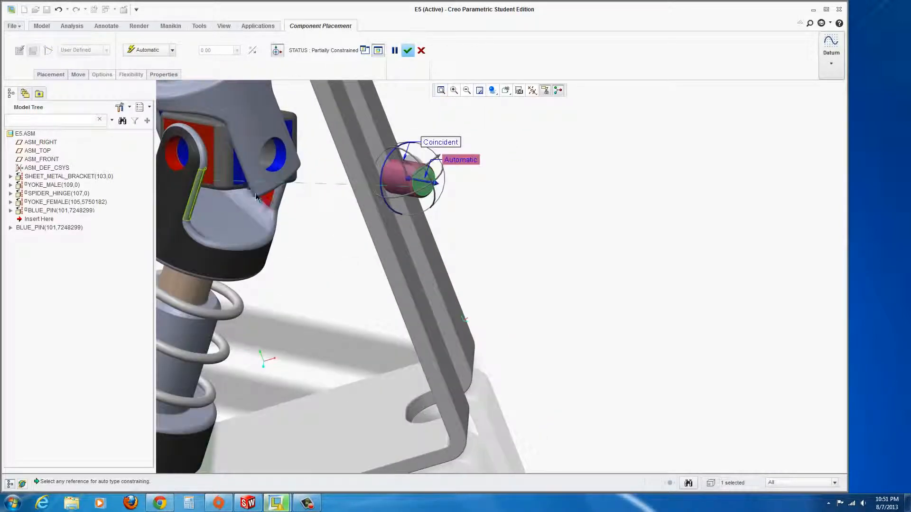
{"action": "left_click", "coordinate": [239, 180]}
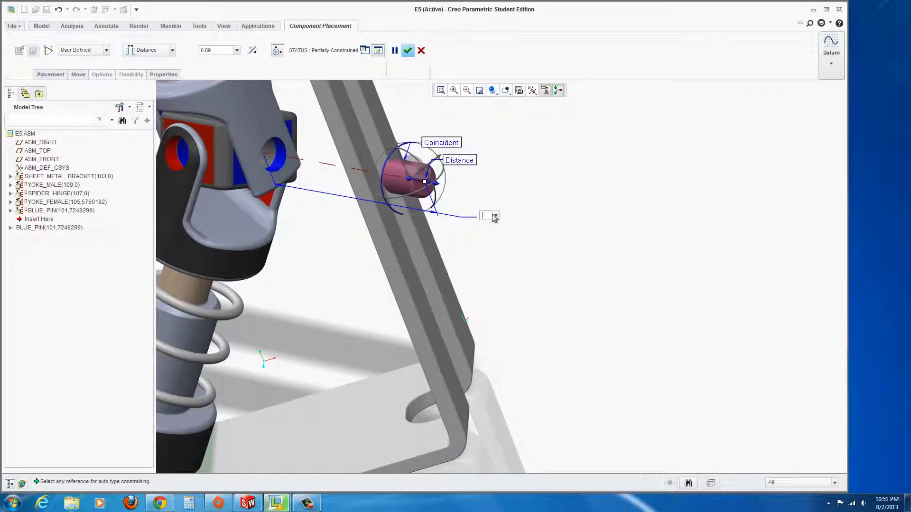
{"action": "key", "text": "Return"}
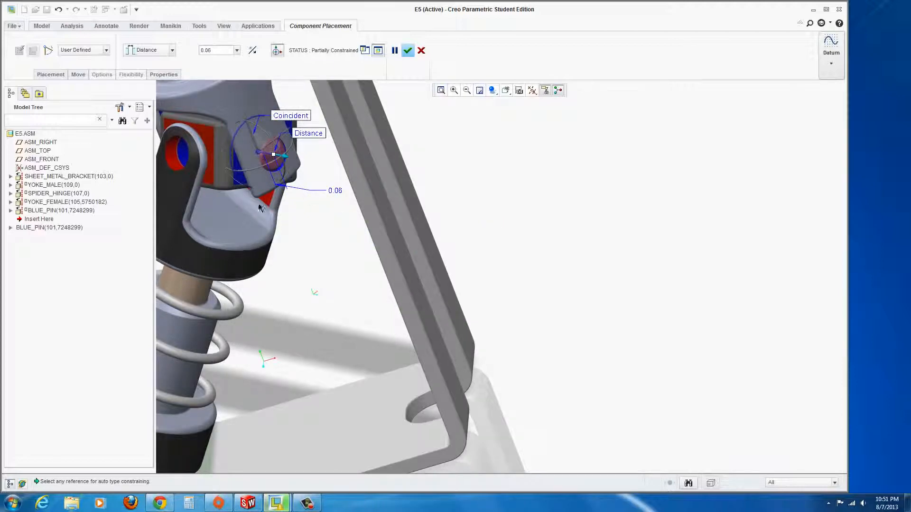
{"action": "left_click", "coordinate": [408, 51]}
Load red_pin_pro.prt into the assembly.
{"action": "scroll", "coordinate": [389, 264], "scroll_direction": "up", "scroll_amount": 5}
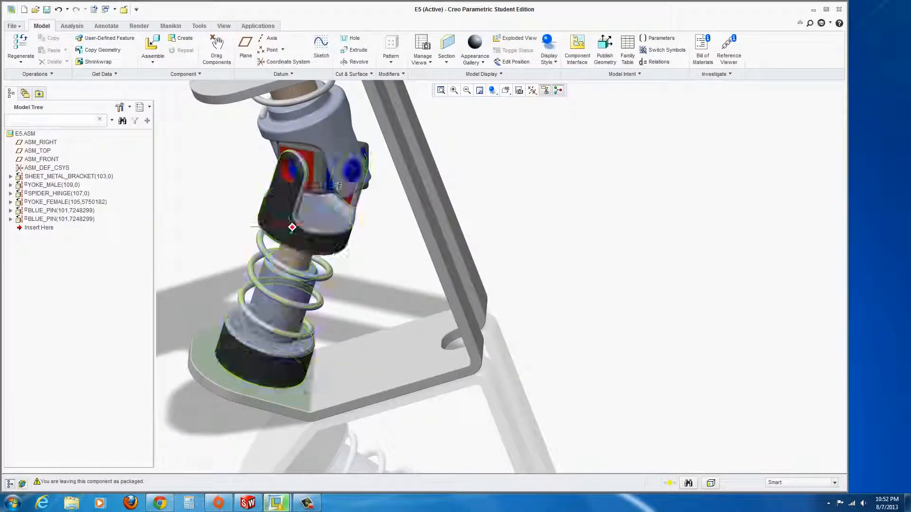
{"action": "mouse_move", "coordinate": [362, 256]}
{"action": "middle_mouse_down"}
{"action": "mouse_move", "coordinate": [334, 147]}
{"action": "mouse_move", "coordinate": [338, 197]}
{"action": "mouse_move", "coordinate": [324, 245]}
{"action": "middle_mouse_up"}
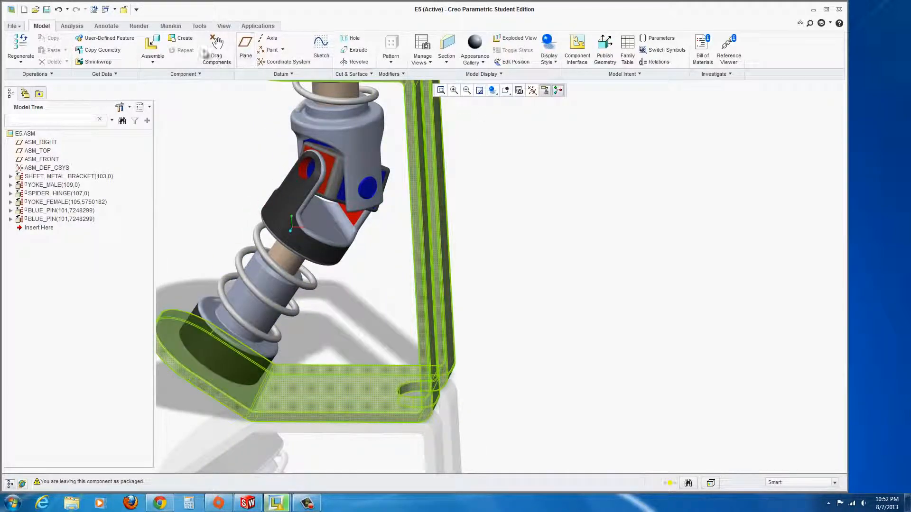
{"action": "left_click", "coordinate": [152, 45]}
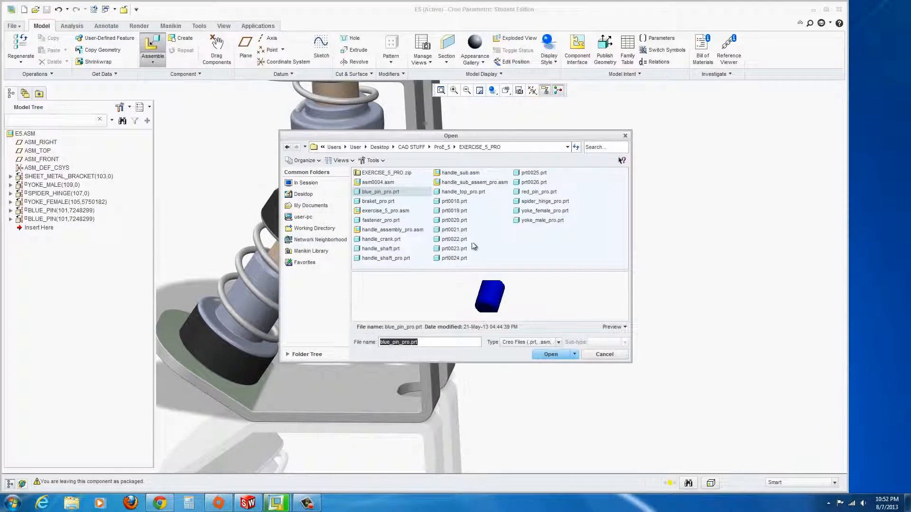
{"action": "left_click", "coordinate": [528, 192]}
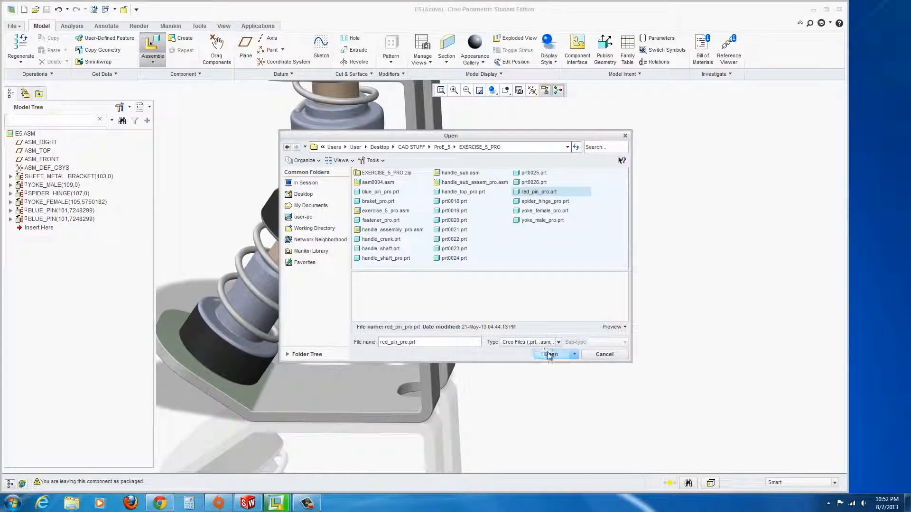
{"action": "left_click", "coordinate": [549, 355]}
Make the red pin's cylindrical surface coincident with the yoke hole.
{"action": "mouse_move", "coordinate": [378, 345]}
{"action": "middle_mouse_down"}
{"action": "mouse_move", "coordinate": [334, 336]}
{"action": "mouse_move", "coordinate": [340, 350]}
{"action": "middle_mouse_up"}
{"action": "scroll", "coordinate": [354, 389], "scroll_direction": "up", "scroll_amount": 2}
{"action": "scroll", "coordinate": [374, 384], "scroll_direction": "down", "scroll_amount": 3}
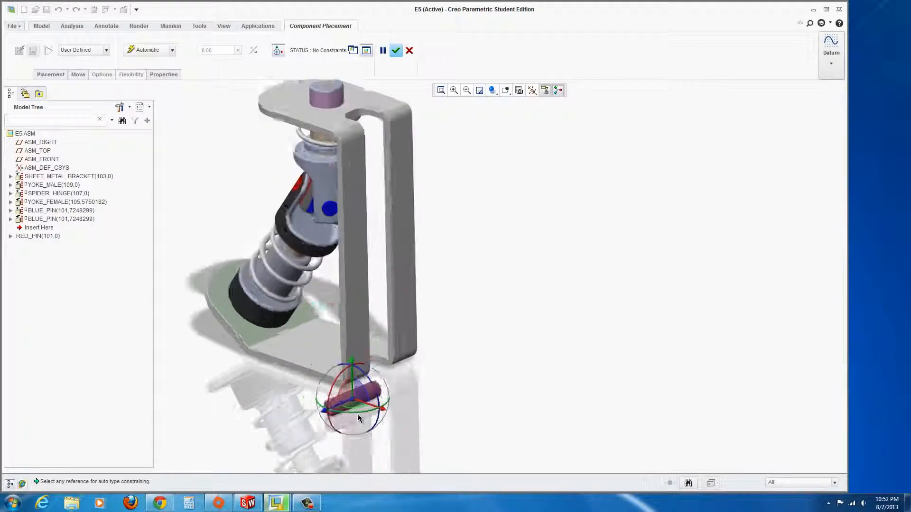
{"action": "left_click", "coordinate": [366, 383]}
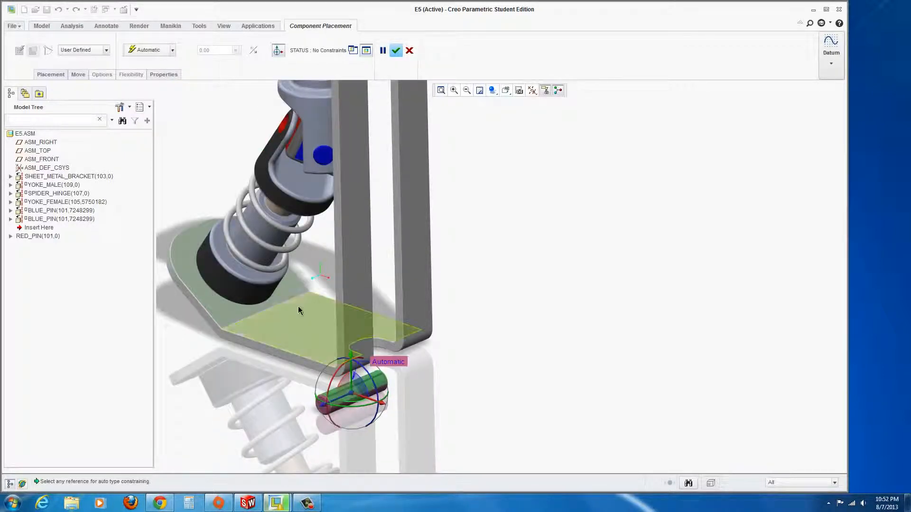
{"action": "middle_click_drag", "start_coordinate": [294, 199], "coordinate": [303, 150]}
{"action": "left_click", "coordinate": [306, 146]}
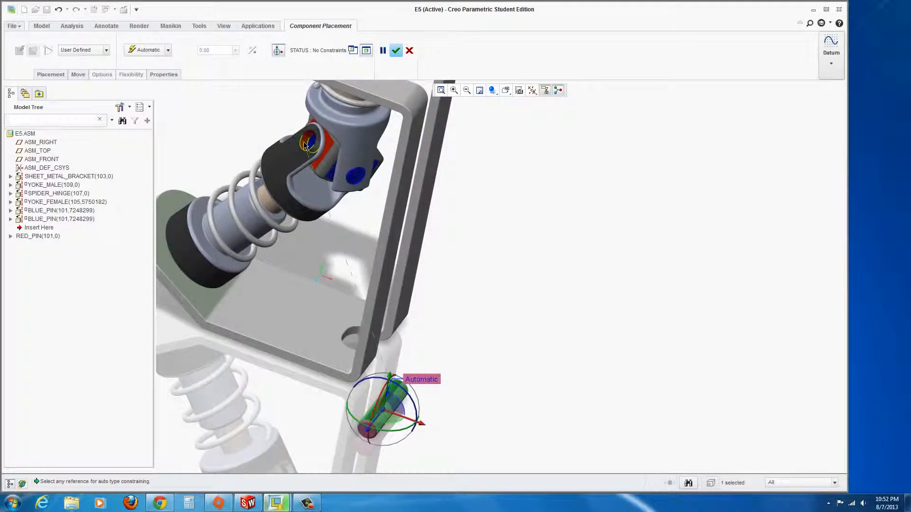
{"action": "left_click", "coordinate": [304, 145]}
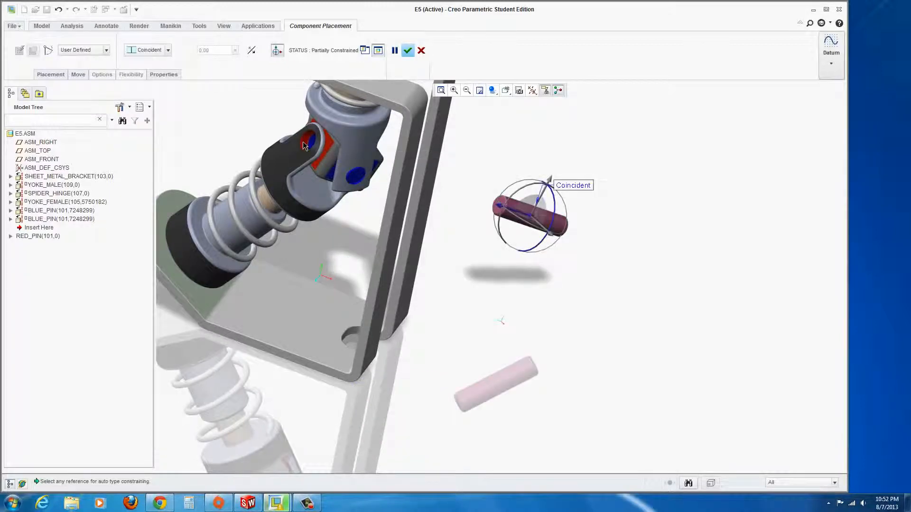
Offset the red pin's end face 0.065 from the yoke face and finish placement.
{"action": "scroll", "coordinate": [503, 208], "scroll_direction": "up", "scroll_amount": 3}
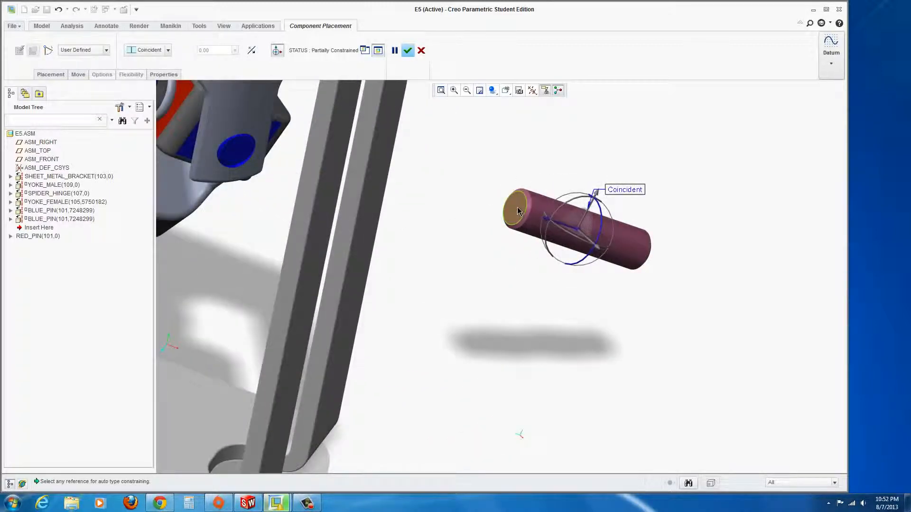
{"action": "left_click", "coordinate": [516, 212]}
{"action": "scroll", "coordinate": [436, 258], "scroll_direction": "down", "scroll_amount": 2}
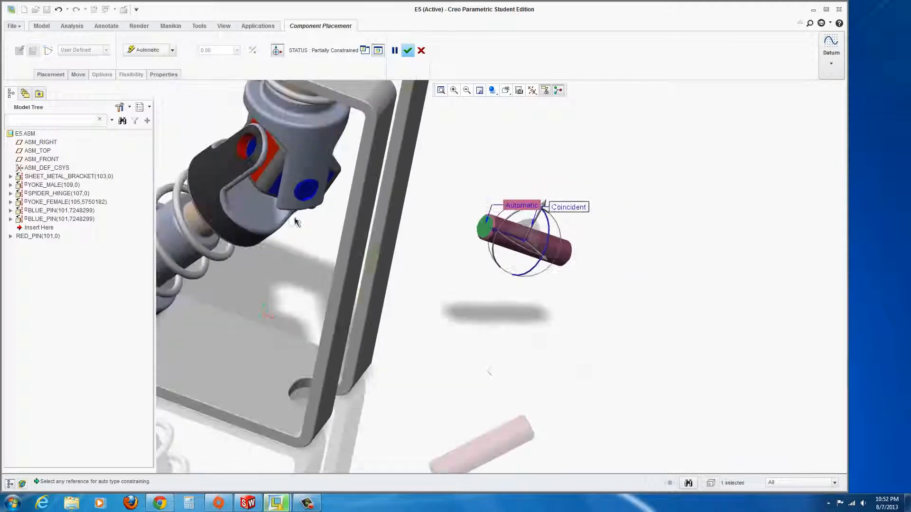
{"action": "left_click", "coordinate": [272, 155]}
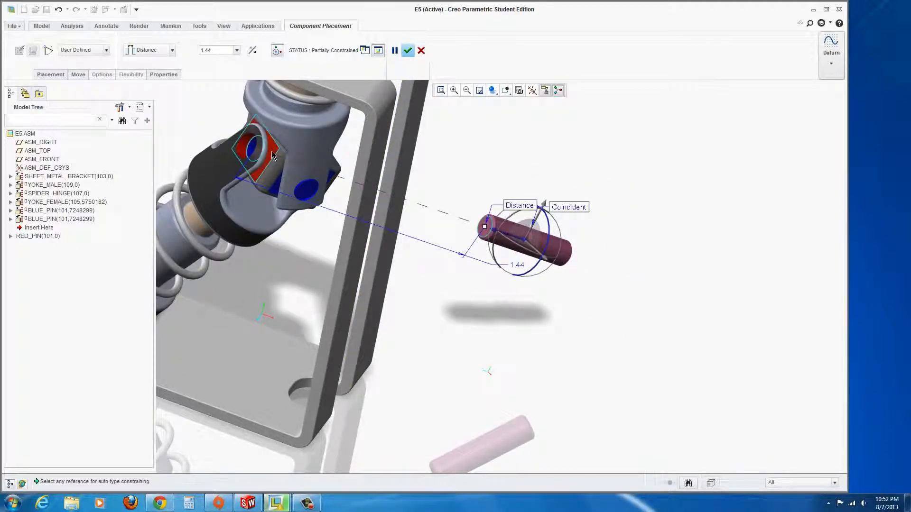
{"action": "left_click", "coordinate": [497, 232]}
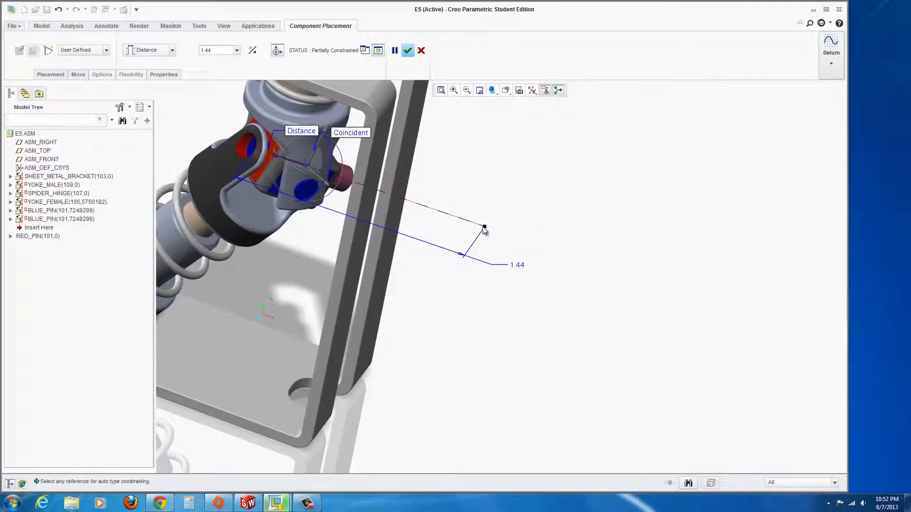
{"action": "left_click_drag", "start_coordinate": [484, 227], "coordinate": [243, 150]}
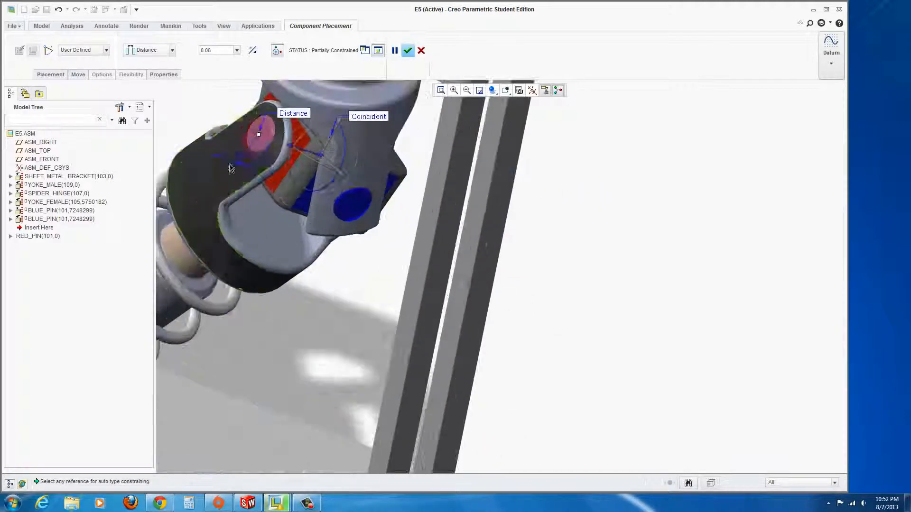
{"action": "scroll", "coordinate": [257, 145], "scroll_direction": "up", "scroll_amount": 2}
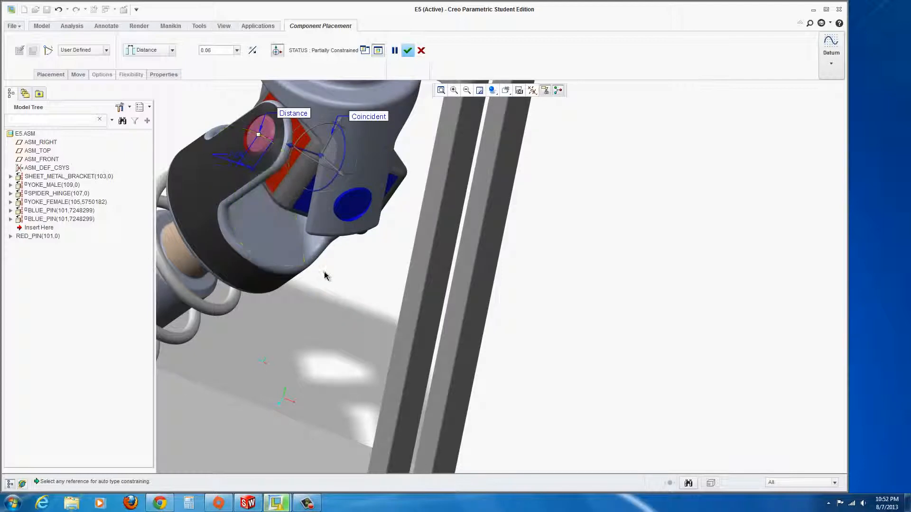
{"action": "scroll", "coordinate": [325, 275], "scroll_direction": "down", "scroll_amount": 2}
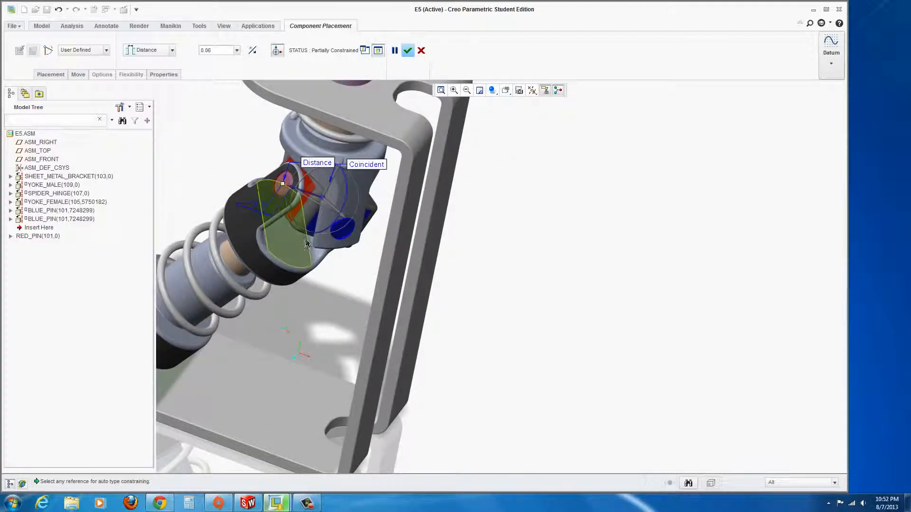
{"action": "middle_click_drag", "start_coordinate": [334, 247], "coordinate": [350, 236]}
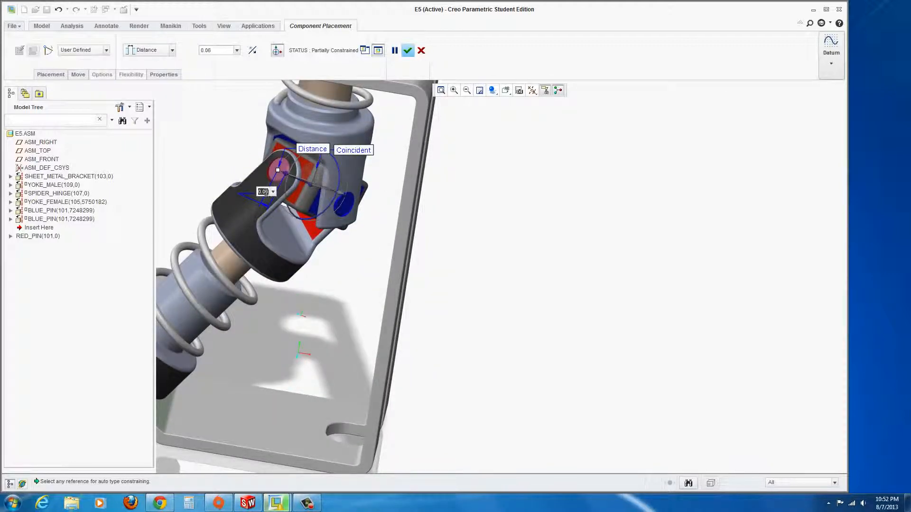
{"action": "key", "text": "Return"}
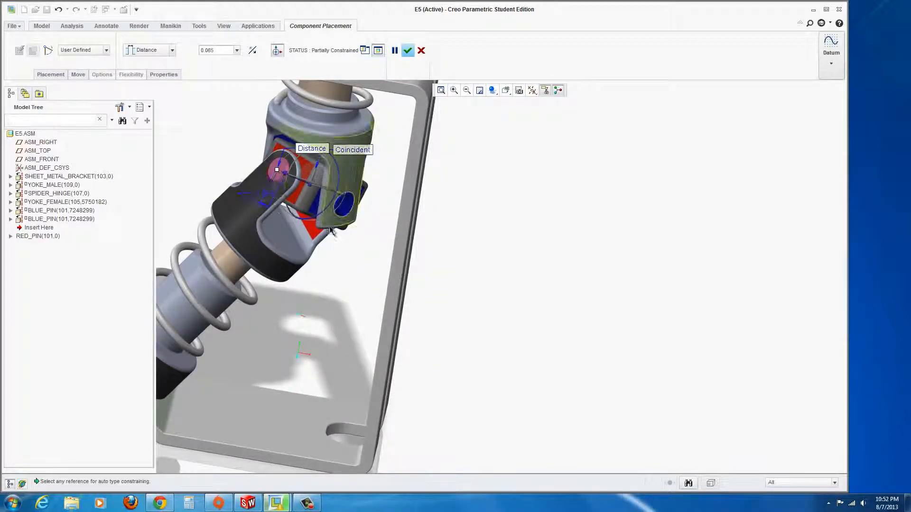
{"action": "scroll", "coordinate": [332, 237], "scroll_direction": "up", "scroll_amount": 2}
{"action": "middle_click_drag", "start_coordinate": [340, 234], "coordinate": [351, 194]}
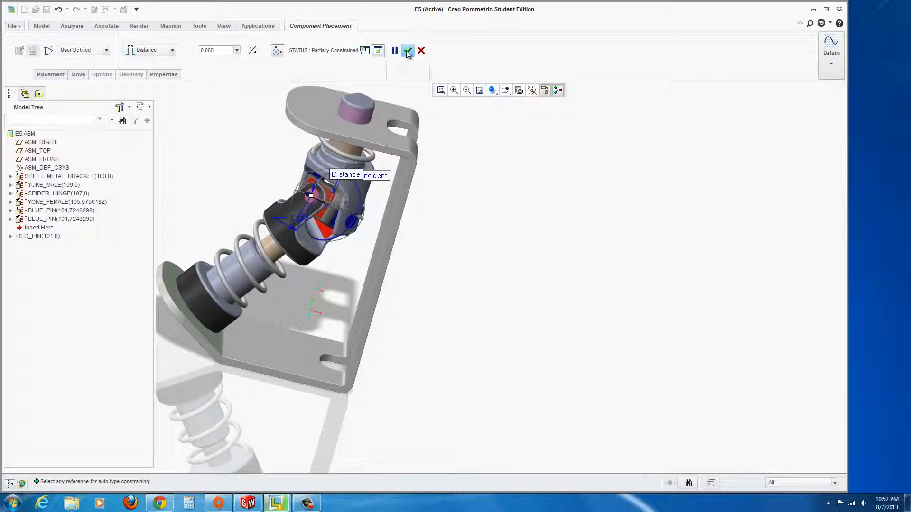
{"action": "left_click", "coordinate": [407, 51]}
Insert fastener_pro.prt into the E5 assembly after previewing other part files.
{"action": "middle_click_drag", "start_coordinate": [443, 258], "coordinate": [316, 156]}
{"action": "scroll", "coordinate": [397, 223], "scroll_direction": "down", "scroll_amount": 5}
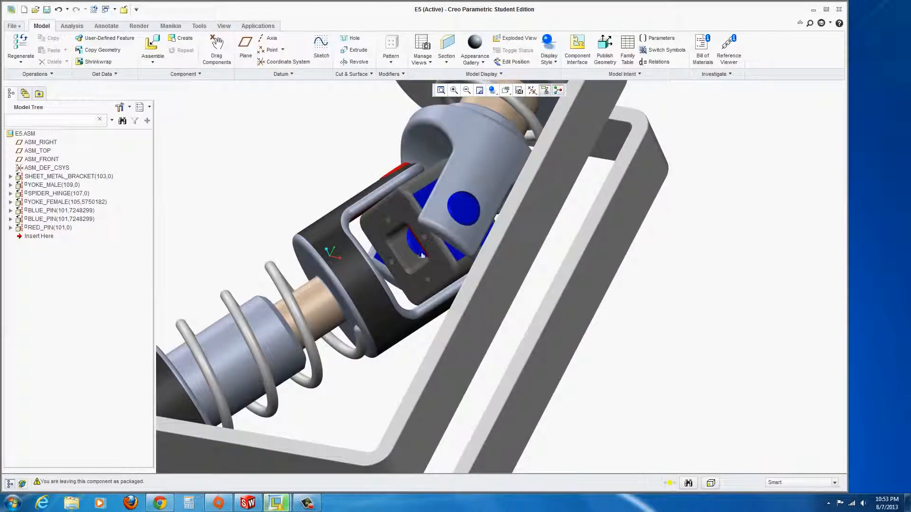
{"action": "middle_click_drag", "start_coordinate": [384, 372], "coordinate": [392, 378]}
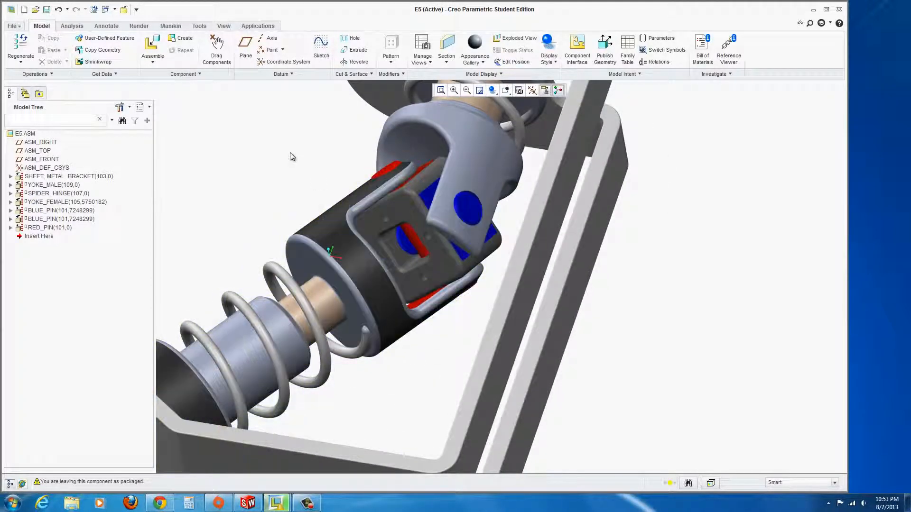
{"action": "left_click", "coordinate": [151, 44]}
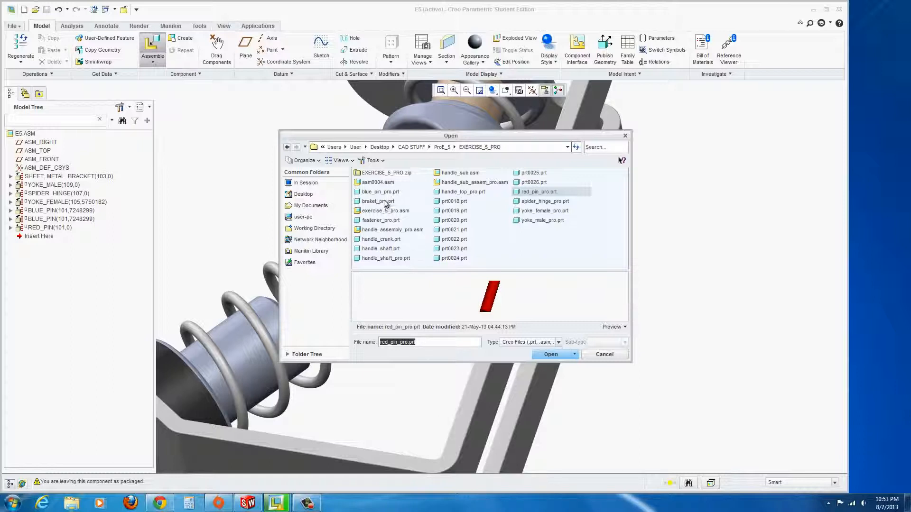
{"action": "left_click", "coordinate": [444, 212]}
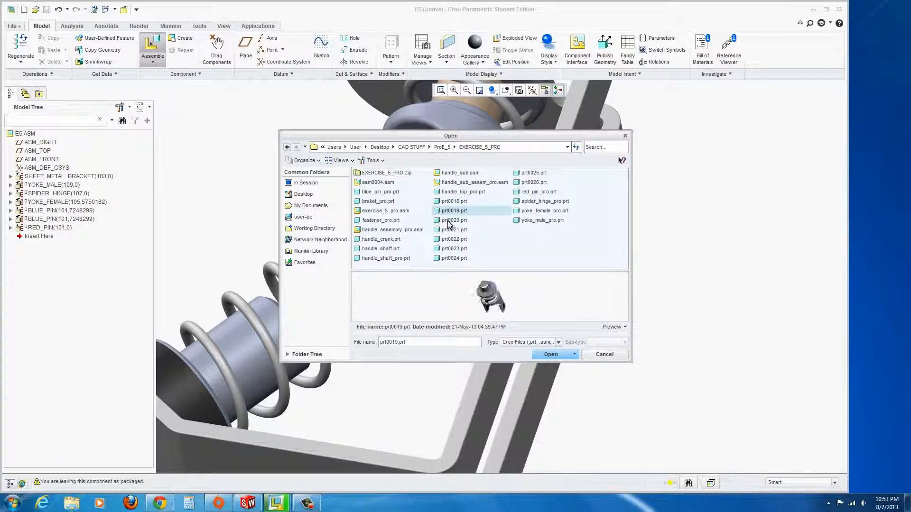
{"action": "left_click", "coordinate": [449, 222]}
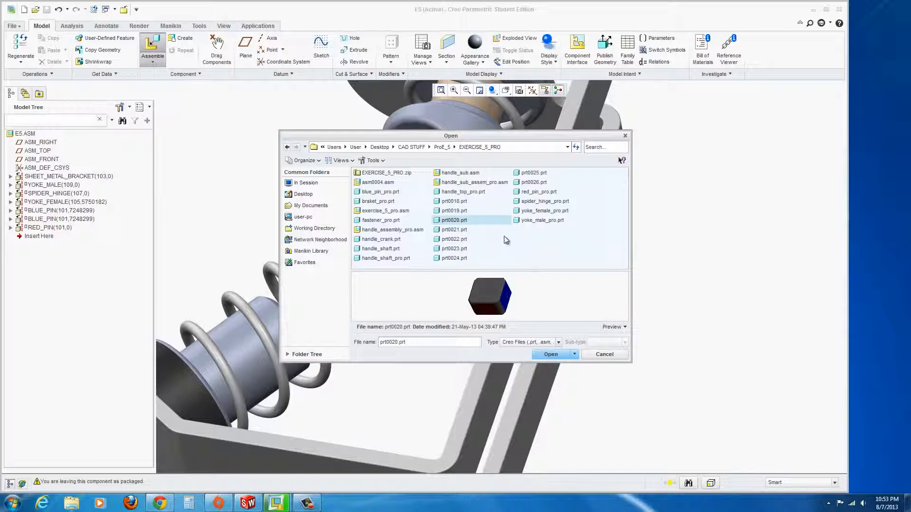
{"action": "left_click", "coordinate": [463, 183]}
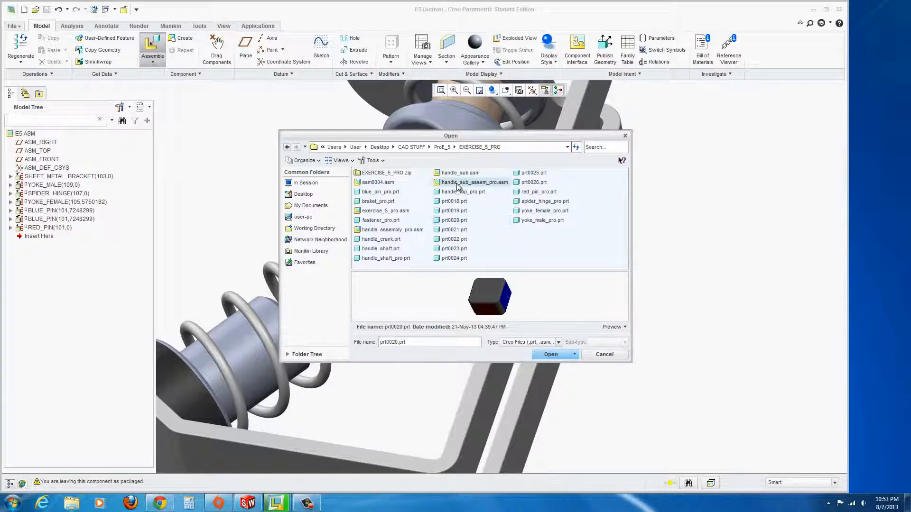
{"action": "left_click", "coordinate": [382, 221]}
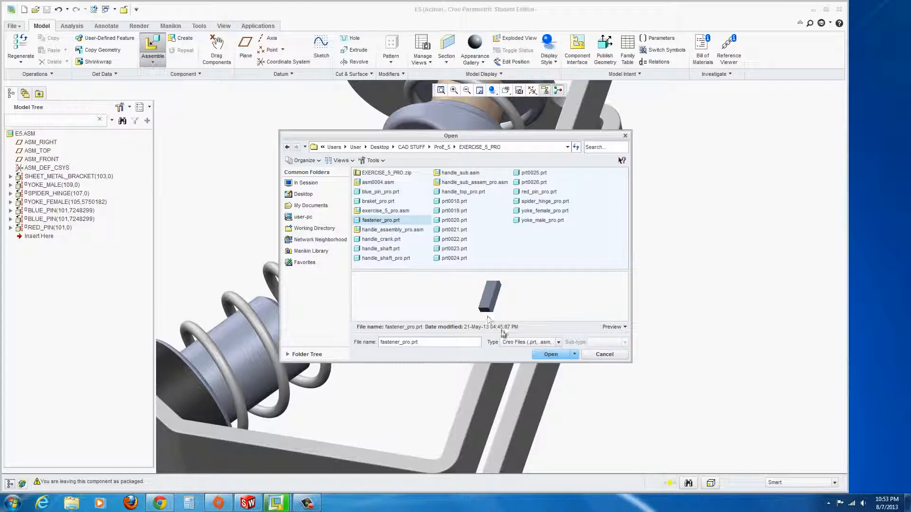
{"action": "left_click", "coordinate": [550, 356]}
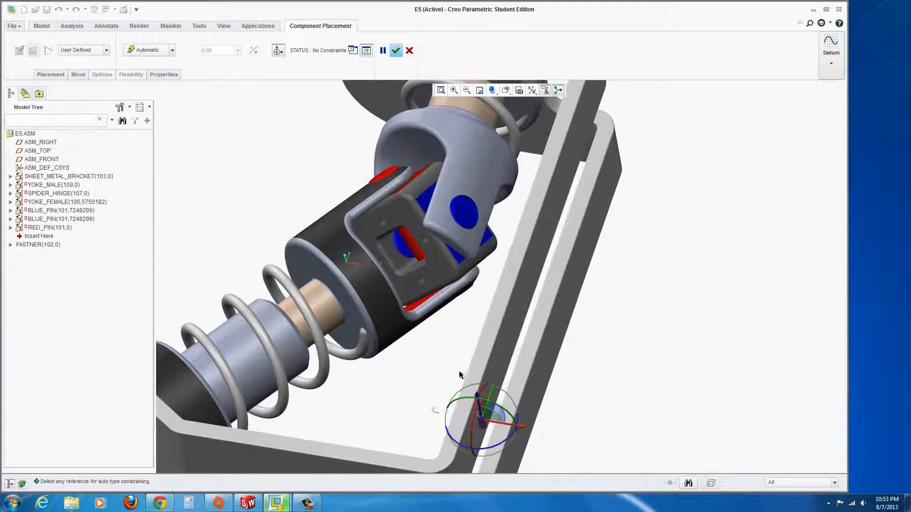
Make a fastener surface coincident with its mating hole.
{"action": "scroll", "coordinate": [489, 441], "scroll_direction": "up", "scroll_amount": 3}
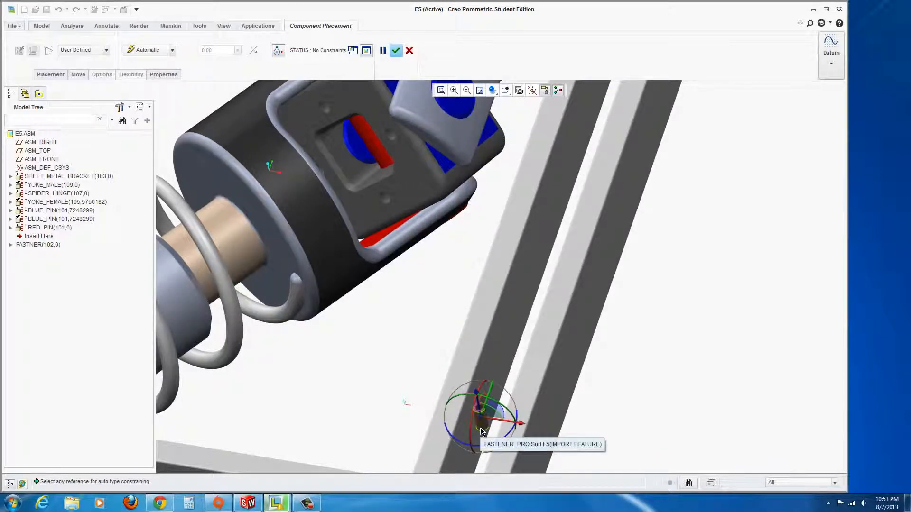
{"action": "left_click", "coordinate": [481, 431]}
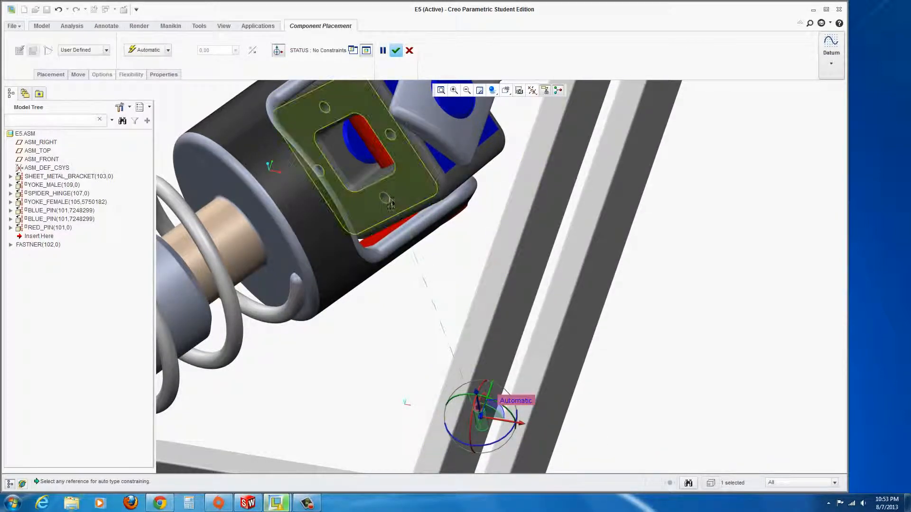
{"action": "left_click", "coordinate": [389, 139]}
{"action": "scroll", "coordinate": [431, 278], "scroll_direction": "up", "scroll_amount": 5}
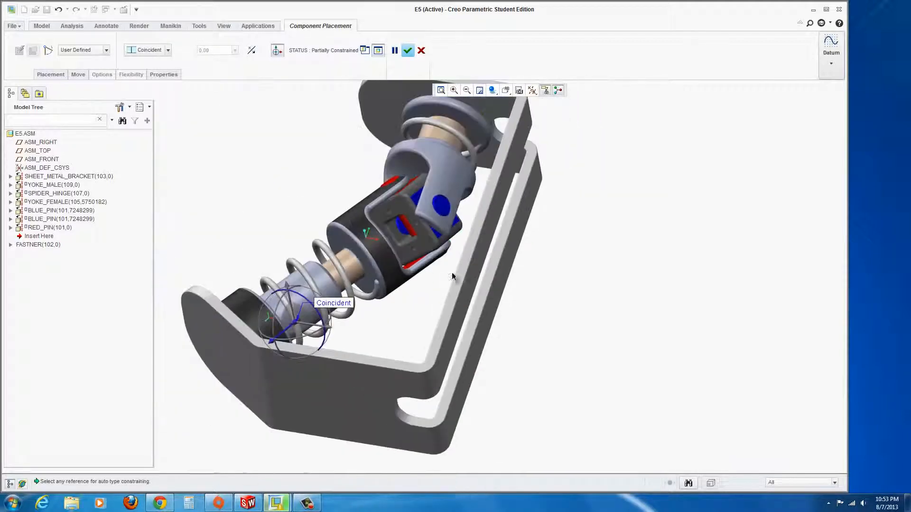
{"action": "mouse_move", "coordinate": [452, 276]}
{"action": "middle_mouse_down"}
{"action": "mouse_move", "coordinate": [453, 262]}
{"action": "mouse_move", "coordinate": [431, 264]}
{"action": "mouse_move", "coordinate": [446, 265]}
{"action": "middle_mouse_up"}
{"action": "scroll", "coordinate": [288, 321], "scroll_direction": "down", "scroll_amount": 4}
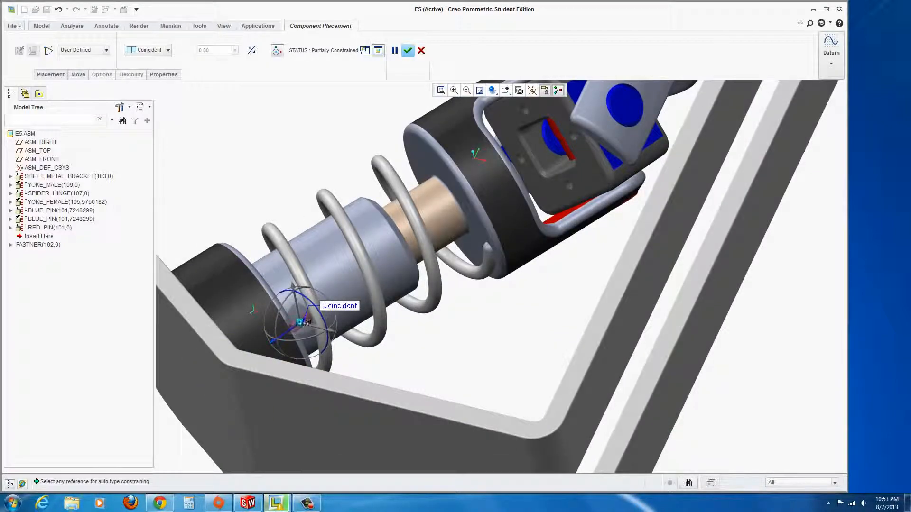
{"action": "scroll", "coordinate": [304, 323], "scroll_direction": "down", "scroll_amount": 6}
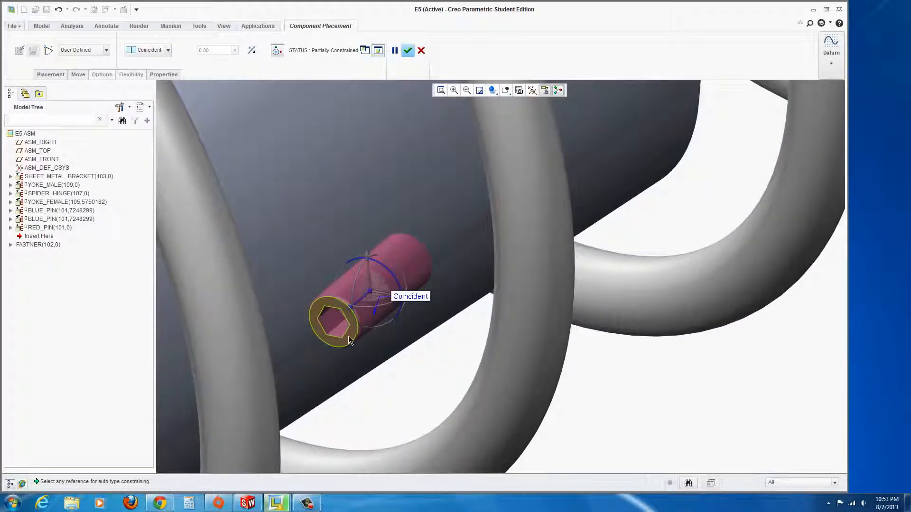
Make the pin end face coincident with the yoke face and finish placing the fastener.
{"action": "left_click", "coordinate": [350, 335]}
{"action": "scroll", "coordinate": [418, 380], "scroll_direction": "up", "scroll_amount": 6}
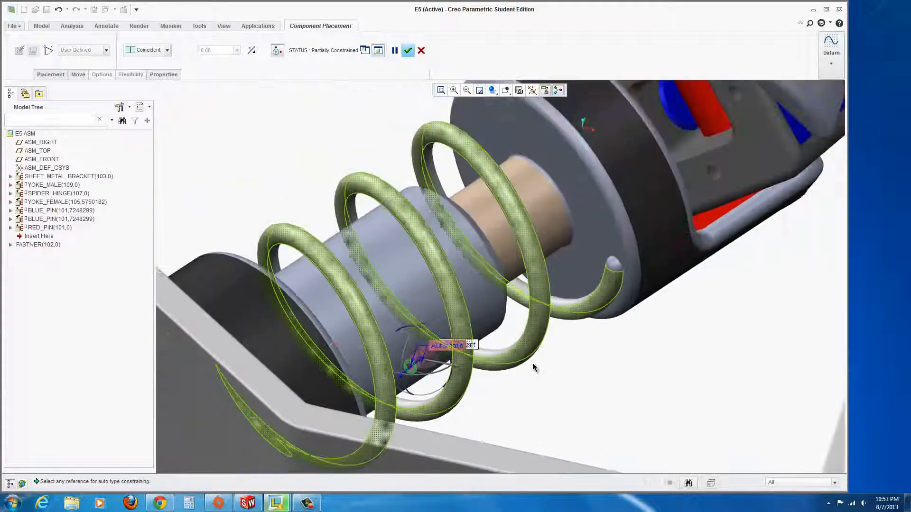
{"action": "scroll", "coordinate": [534, 368], "scroll_direction": "up", "scroll_amount": 4}
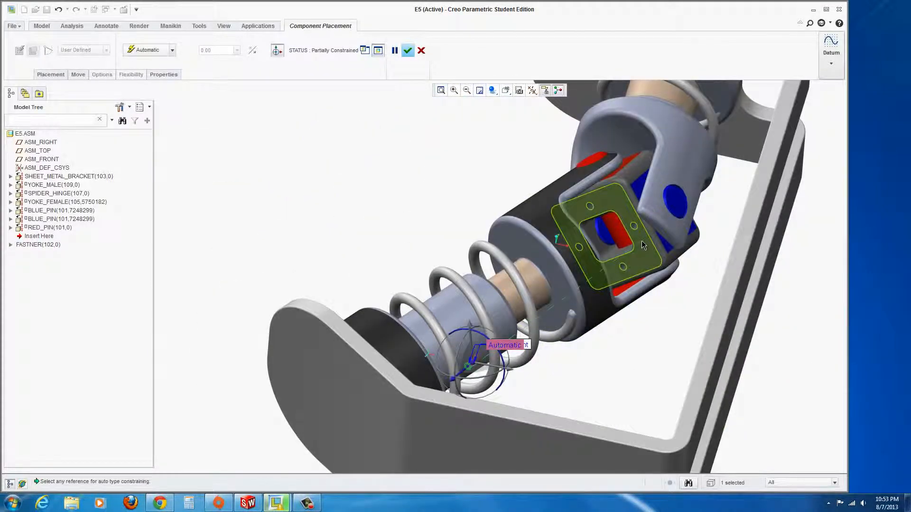
{"action": "left_click", "coordinate": [641, 244]}
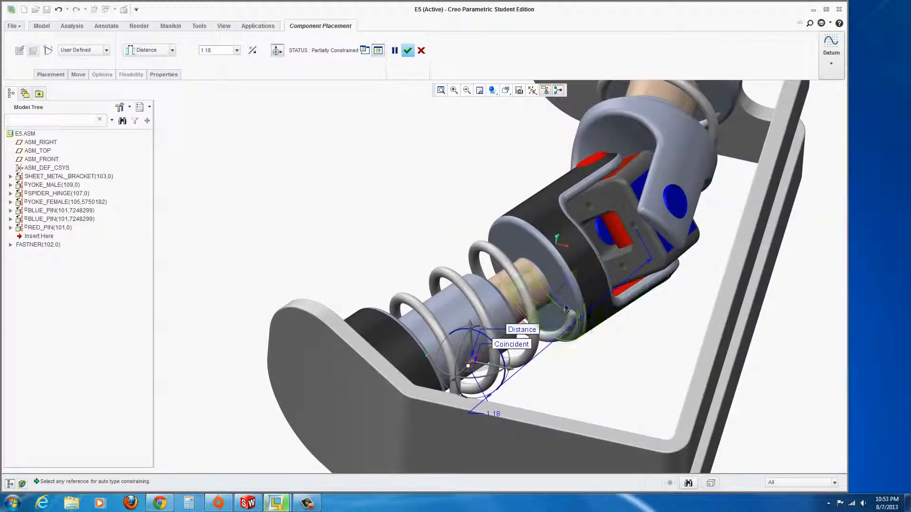
{"action": "left_click", "coordinate": [173, 51]}
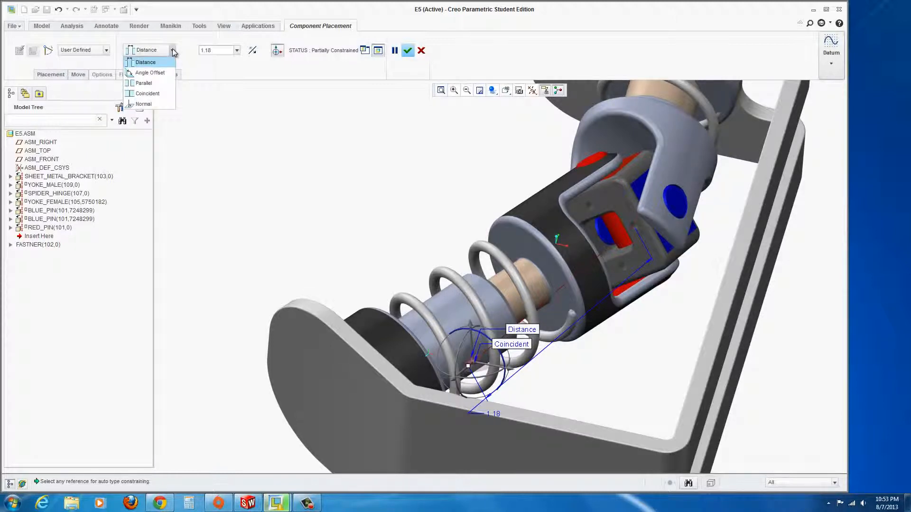
{"action": "left_click", "coordinate": [146, 95]}
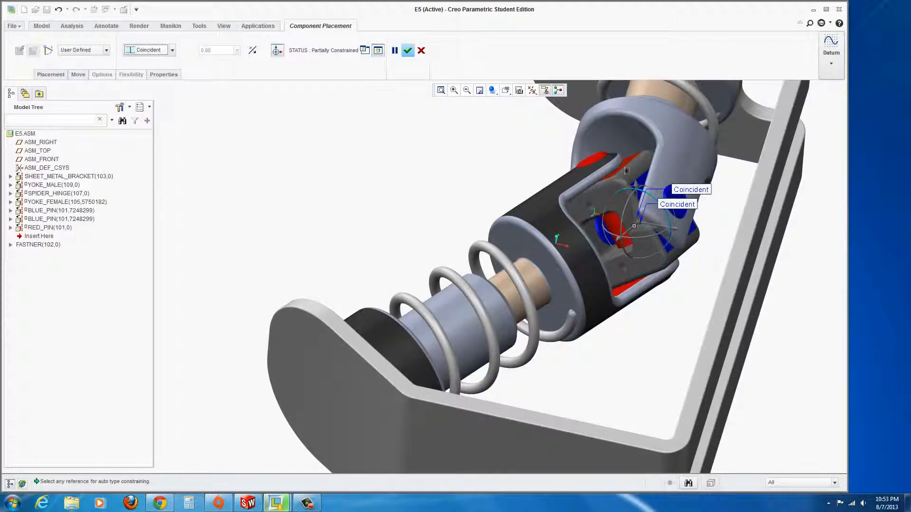
{"action": "left_click", "coordinate": [408, 51]}
{"action": "scroll", "coordinate": [617, 228], "scroll_direction": "up", "scroll_amount": 5}
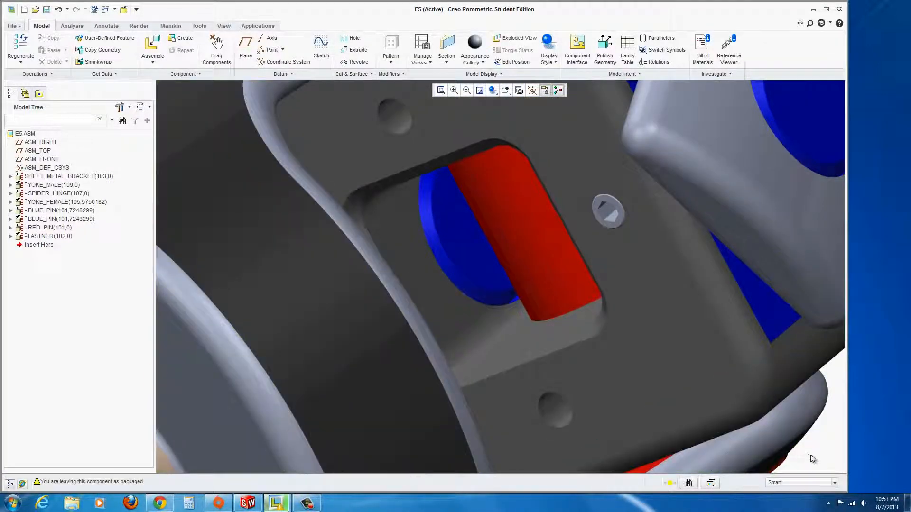
{"action": "scroll", "coordinate": [818, 457], "scroll_direction": "down", "scroll_amount": 5}
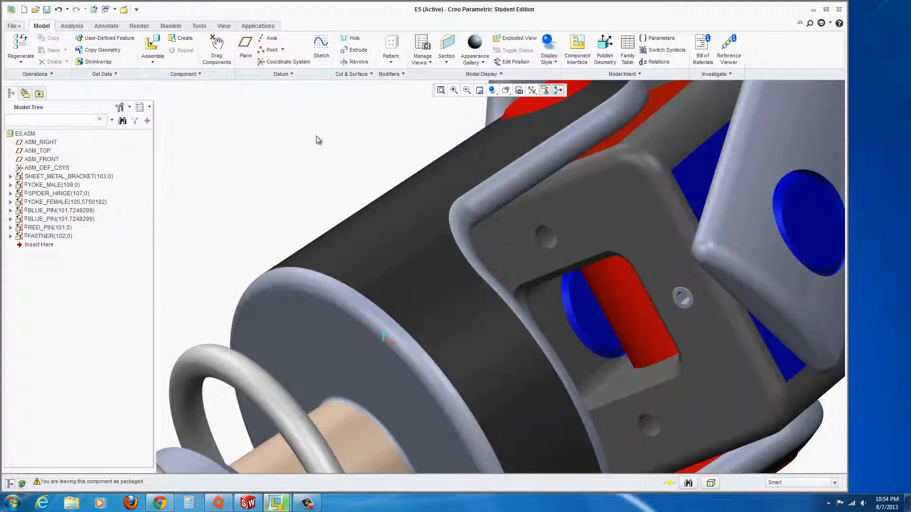
{"action": "scroll", "coordinate": [307, 153], "scroll_direction": "down", "scroll_amount": 2}
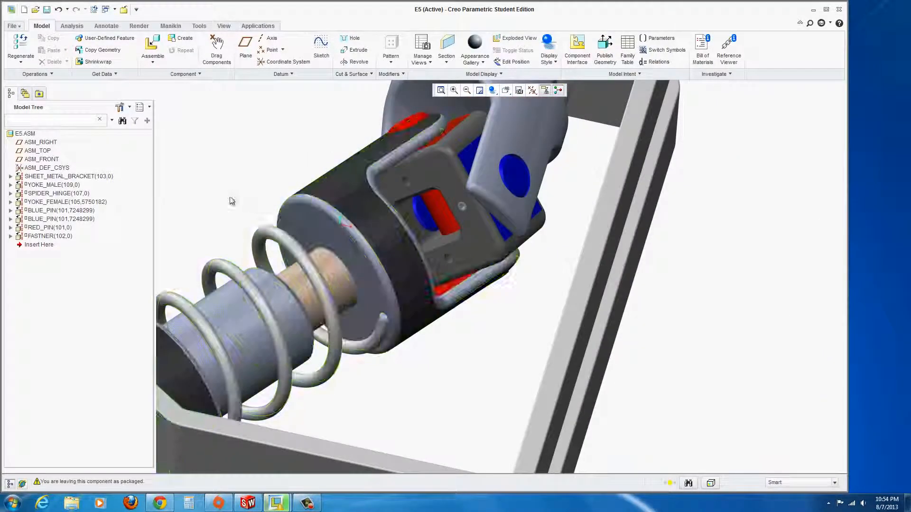
{"action": "scroll", "coordinate": [230, 204], "scroll_direction": "down", "scroll_amount": 2}
{"action": "middle_click_drag", "start_coordinate": [392, 309], "coordinate": [398, 339]}
{"action": "scroll", "coordinate": [399, 341], "scroll_direction": "down", "scroll_amount": 3}
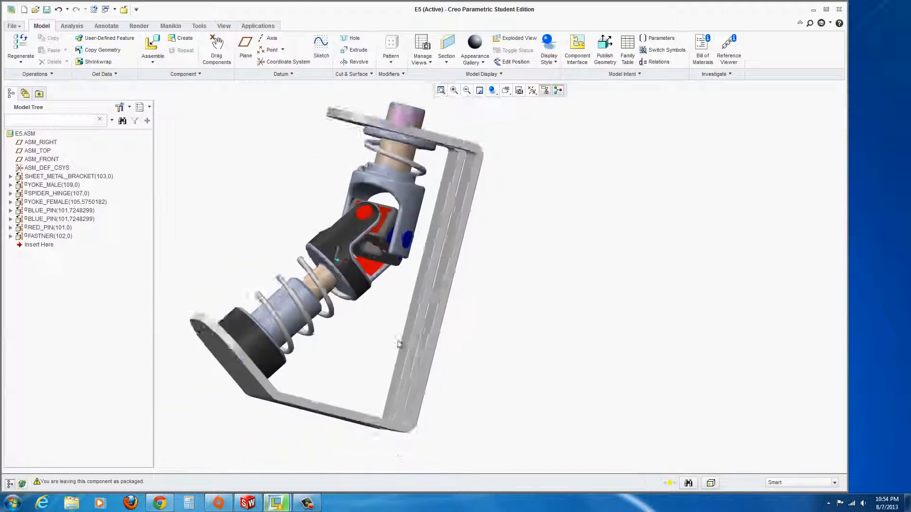
{"action": "middle_click_drag", "start_coordinate": [280, 225], "coordinate": [220, 208]}
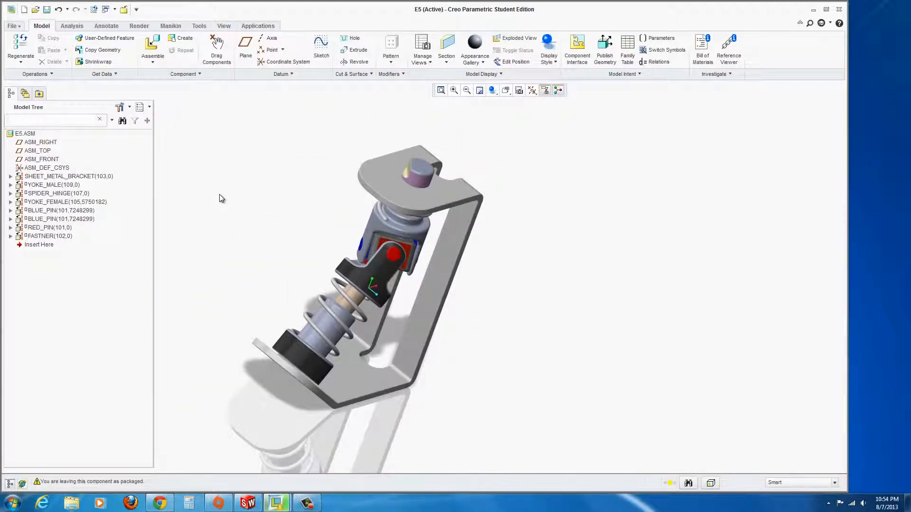
Insert handle_sub.asm into E5 as a sub-assembly.
{"action": "left_click", "coordinate": [154, 44]}
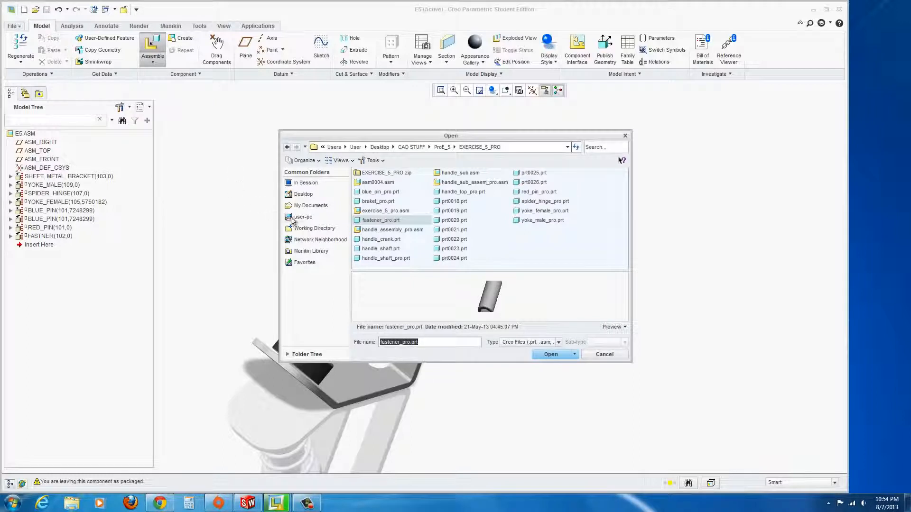
{"action": "left_click", "coordinate": [450, 176]}
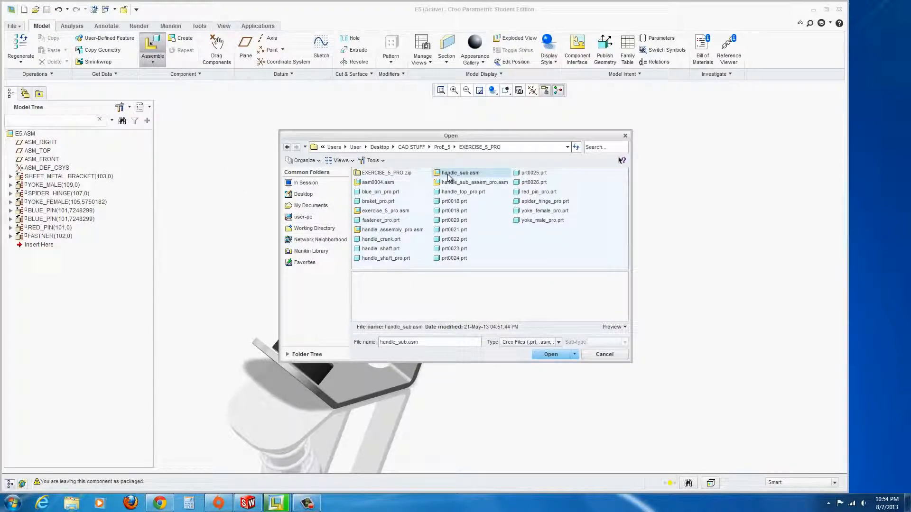
{"action": "left_click", "coordinate": [451, 185]}
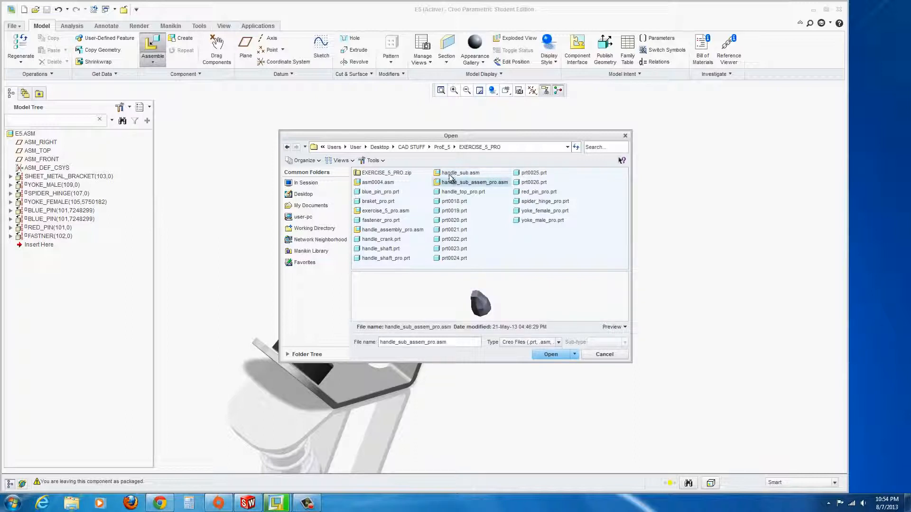
{"action": "left_click", "coordinate": [449, 174]}
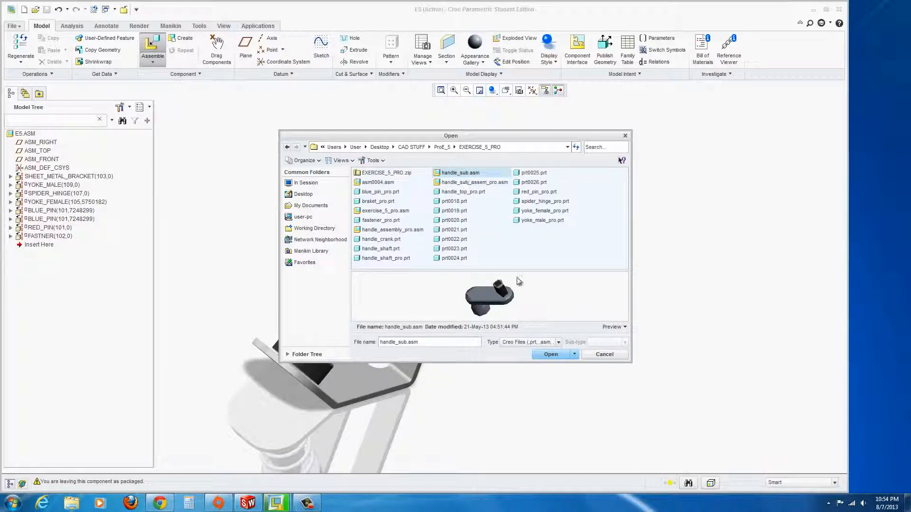
{"action": "left_click", "coordinate": [550, 356]}
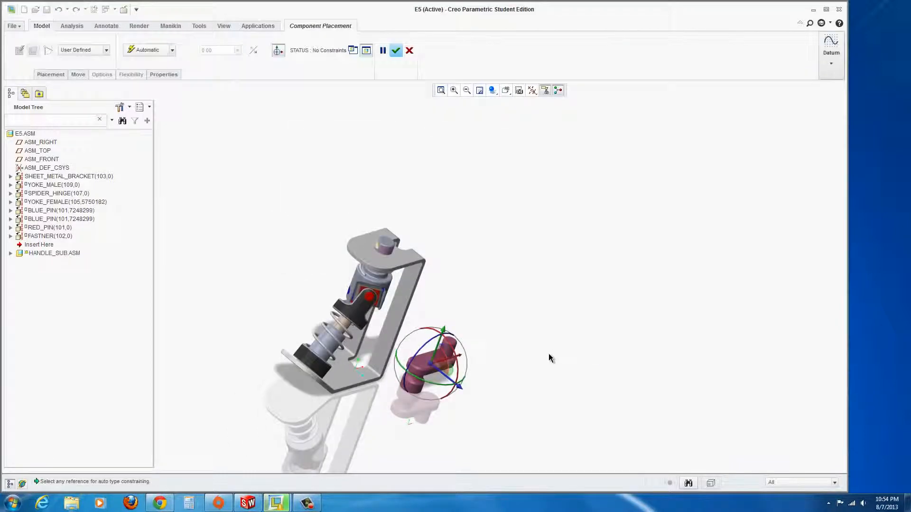
Make the handle's cylindrical surface coincident with the top pin.
{"action": "scroll", "coordinate": [391, 362], "scroll_direction": "down", "scroll_amount": 4}
{"action": "middle_click_drag", "start_coordinate": [415, 390], "coordinate": [416, 317]}
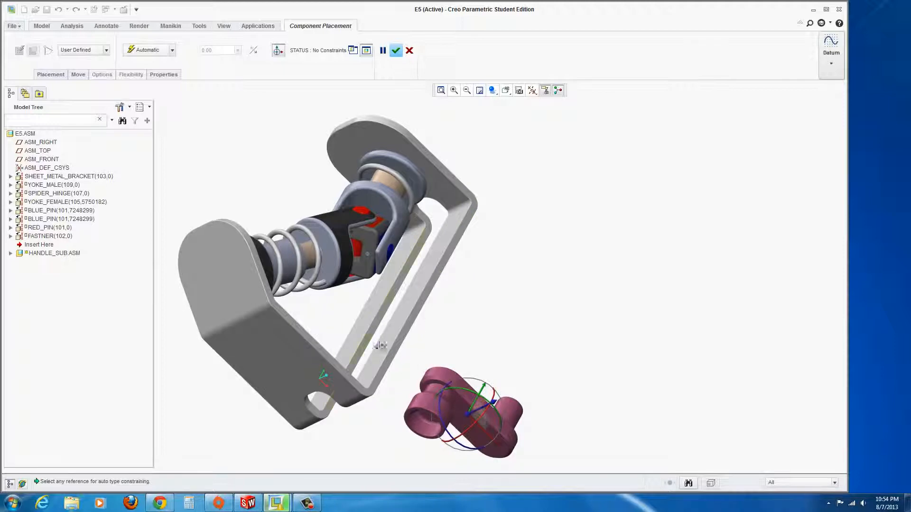
{"action": "middle_click_drag", "start_coordinate": [379, 346], "coordinate": [491, 366]}
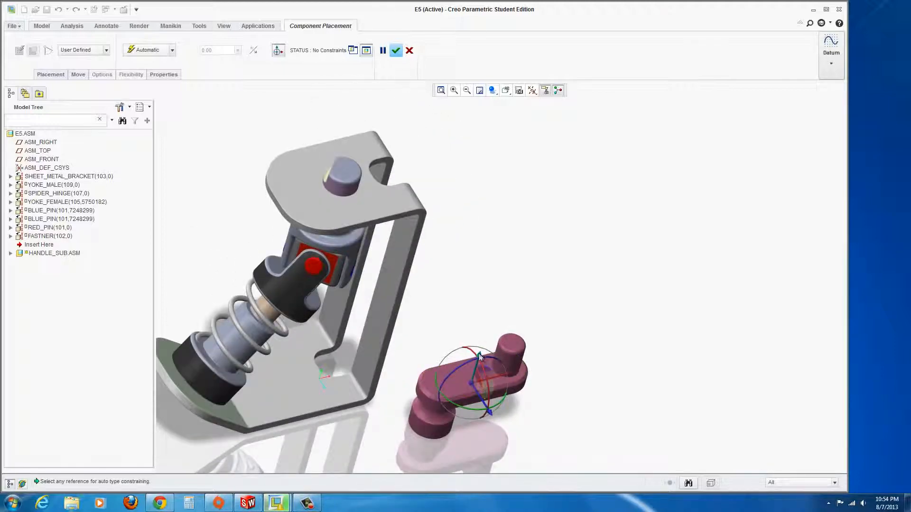
{"action": "left_click_drag", "start_coordinate": [480, 355], "coordinate": [527, 198]}
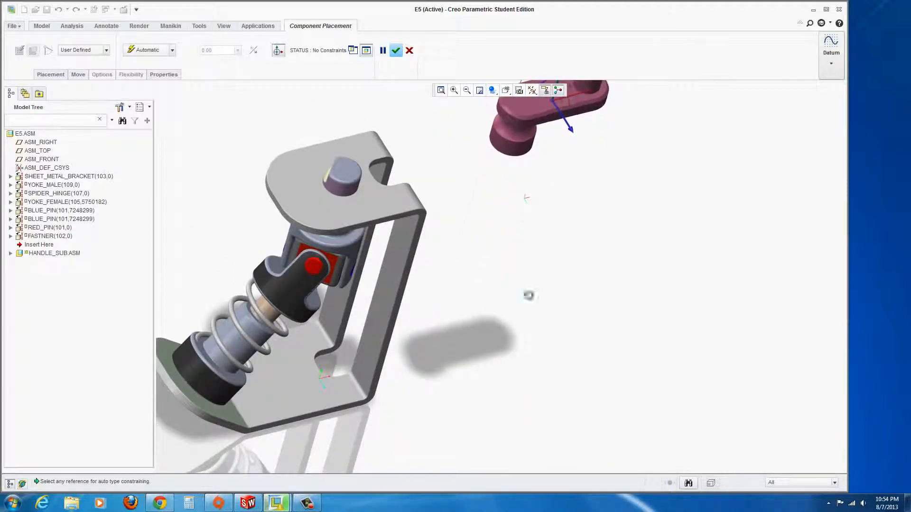
{"action": "scroll", "coordinate": [529, 295], "scroll_direction": "up", "scroll_amount": 5}
{"action": "middle_click_drag", "start_coordinate": [490, 300], "coordinate": [522, 318]}
{"action": "scroll", "coordinate": [523, 318], "scroll_direction": "down", "scroll_amount": 5}
{"action": "scroll", "coordinate": [579, 277], "scroll_direction": "up", "scroll_amount": 2}
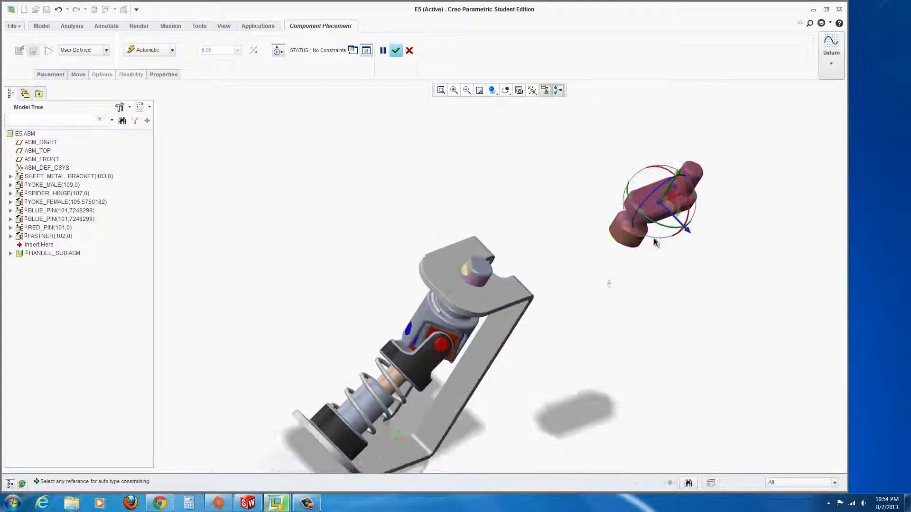
{"action": "scroll", "coordinate": [619, 226], "scroll_direction": "down", "scroll_amount": 3}
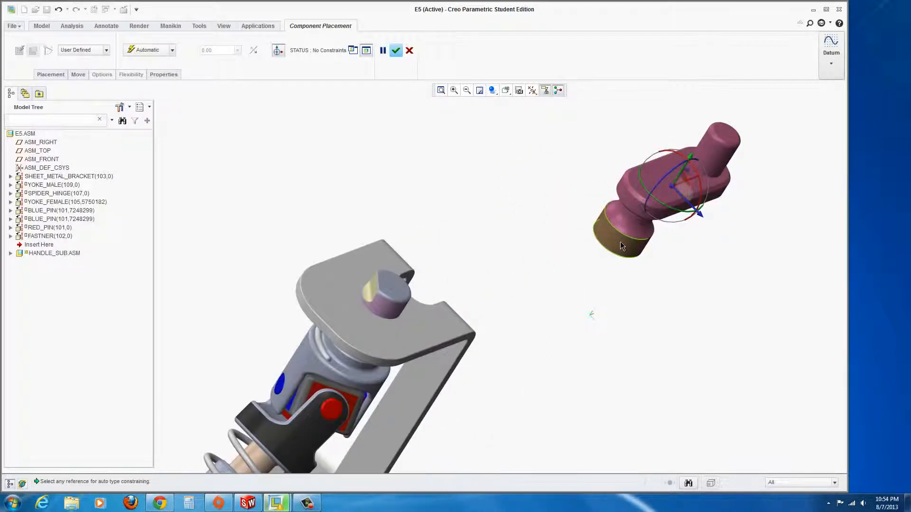
{"action": "left_click", "coordinate": [626, 252]}
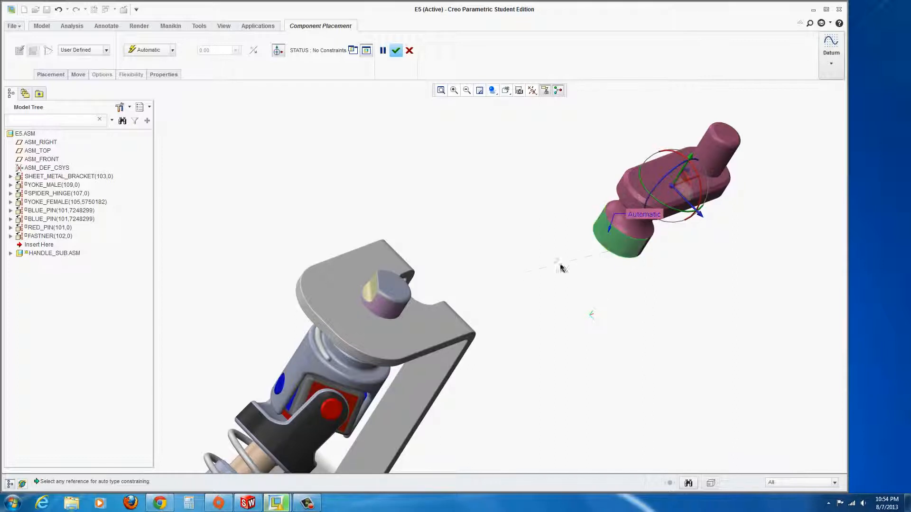
{"action": "left_click", "coordinate": [383, 312]}
Add a 43.47 Angle Offset between the handle's inner hole surface and the pin.
{"action": "middle_click_drag", "start_coordinate": [503, 310], "coordinate": [447, 181]}
{"action": "scroll", "coordinate": [477, 250], "scroll_direction": "up", "scroll_amount": 3}
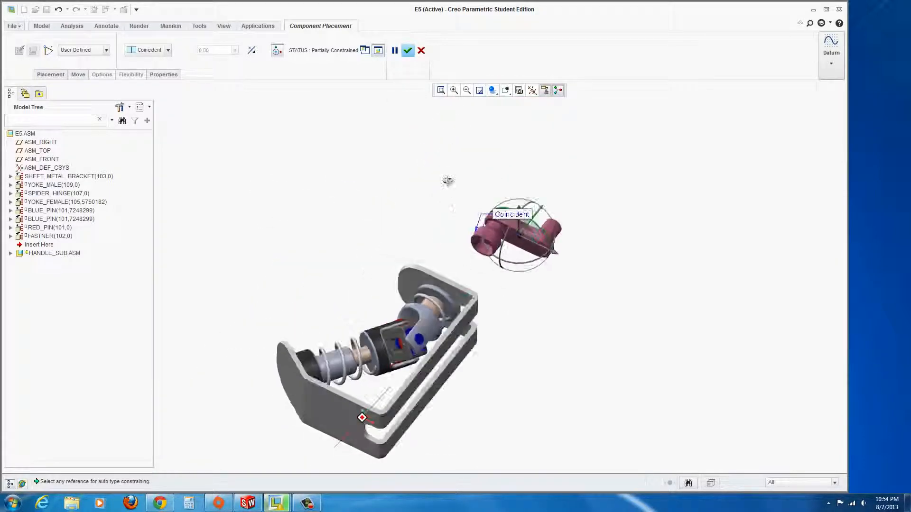
{"action": "scroll", "coordinate": [533, 265], "scroll_direction": "down", "scroll_amount": 4}
{"action": "scroll", "coordinate": [533, 260], "scroll_direction": "down", "scroll_amount": 2}
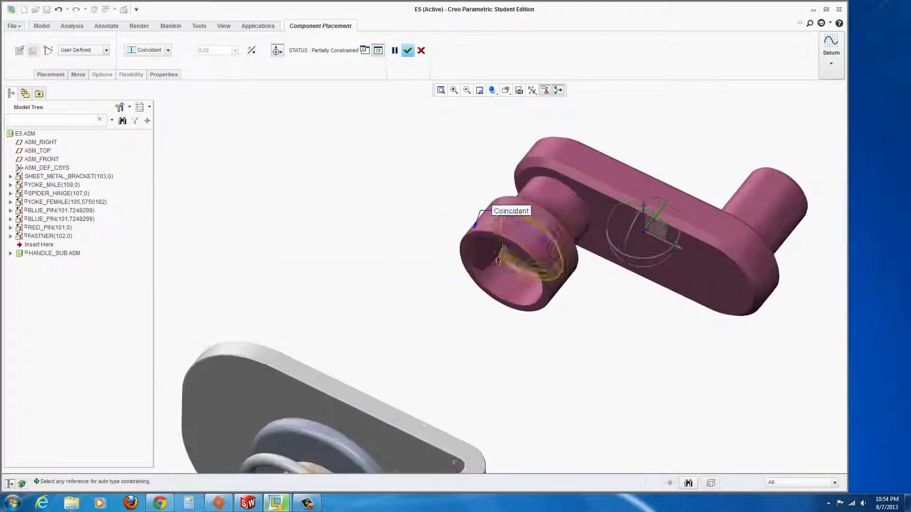
{"action": "middle_click_drag", "start_coordinate": [491, 249], "coordinate": [522, 320]}
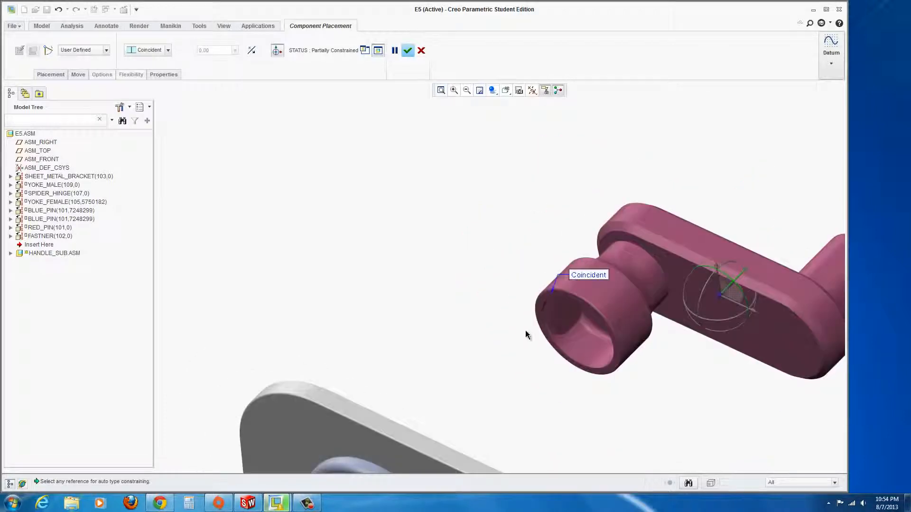
{"action": "left_click", "coordinate": [571, 311]}
{"action": "scroll", "coordinate": [505, 340], "scroll_direction": "up", "scroll_amount": 3}
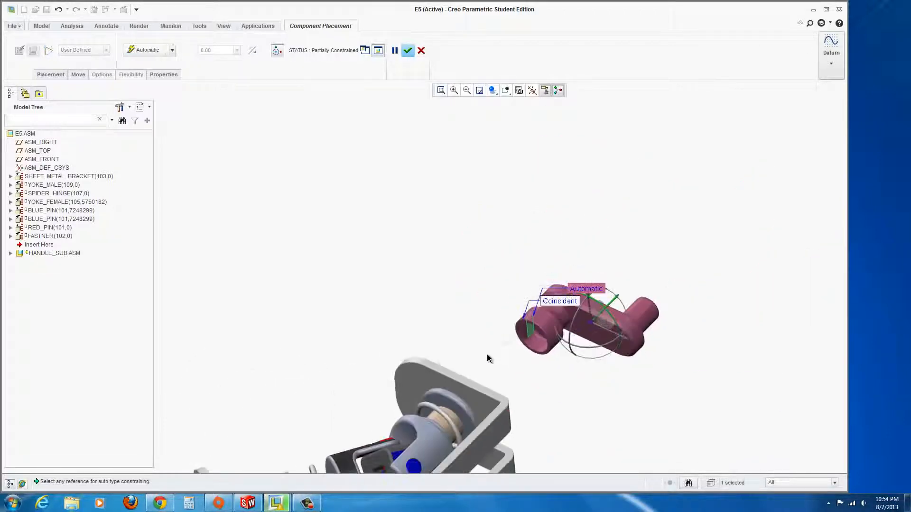
{"action": "middle_click_drag", "start_coordinate": [487, 358], "coordinate": [545, 443]}
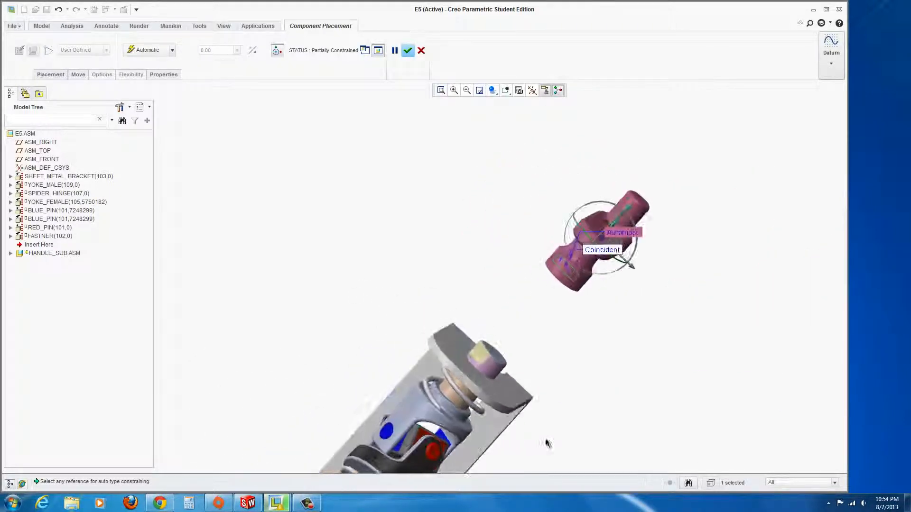
{"action": "left_click", "coordinate": [482, 351]}
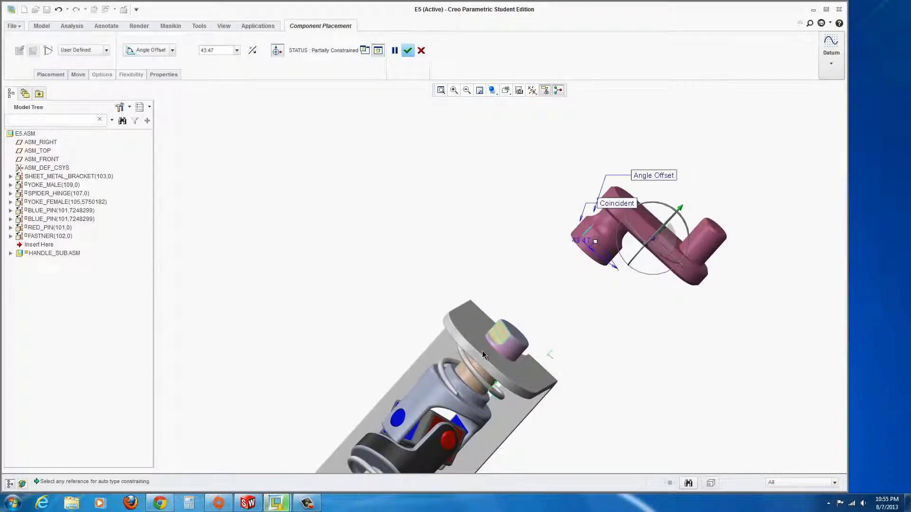
Change the angle constraint to Parallel between the handle's pin-hole edge and the top plate face.
{"action": "middle_click_drag", "start_coordinate": [635, 315], "coordinate": [631, 242]}
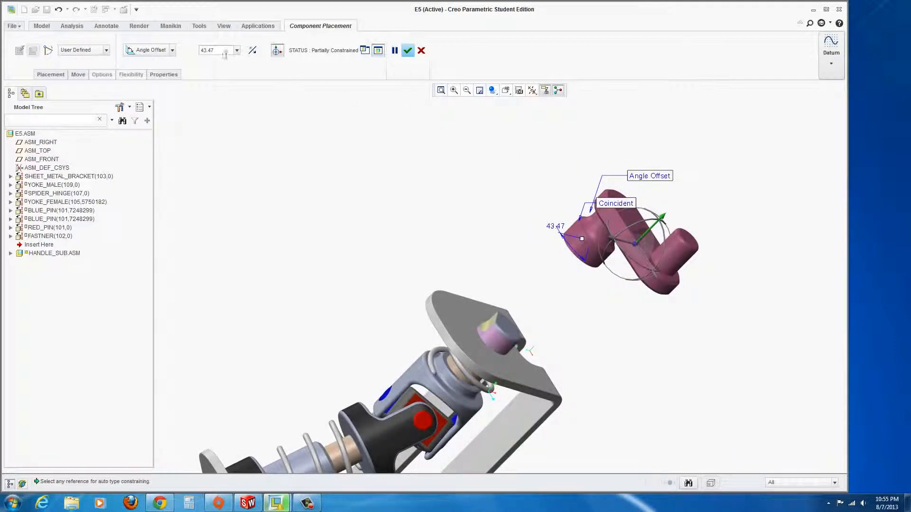
{"action": "left_click", "coordinate": [171, 51]}
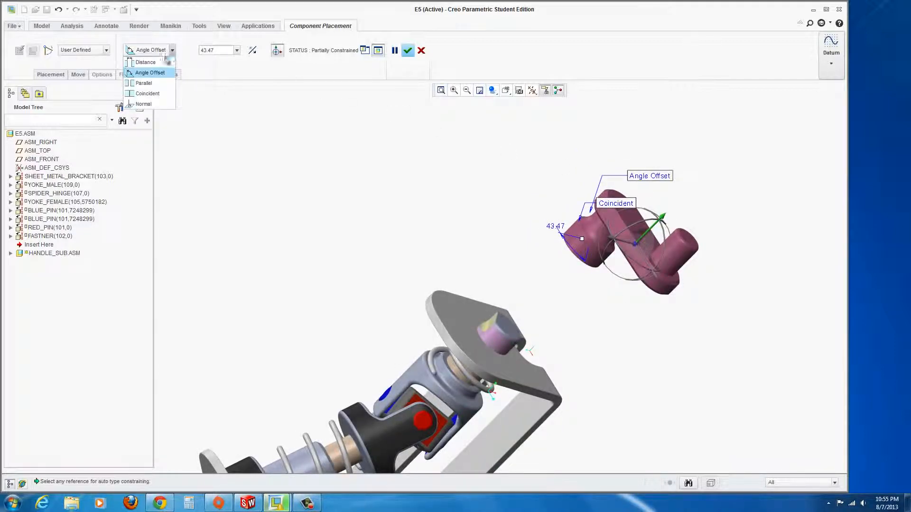
{"action": "left_click", "coordinate": [144, 84]}
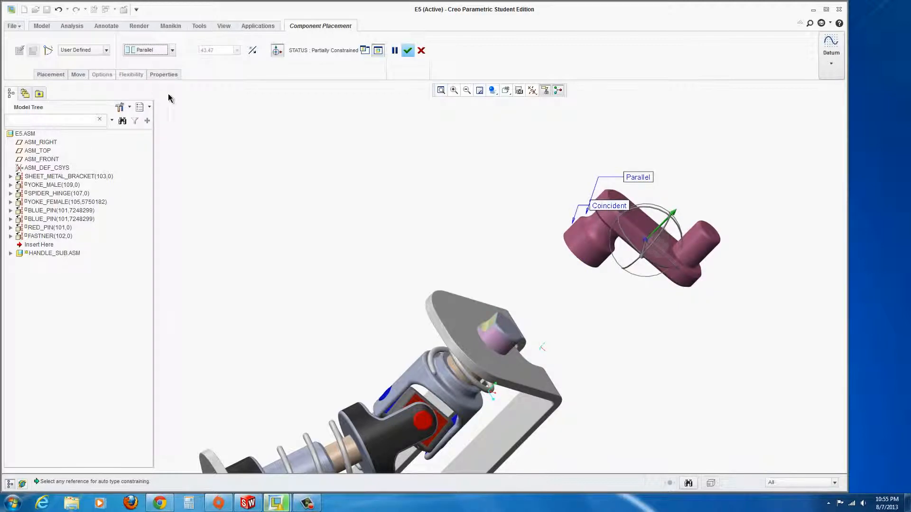
{"action": "middle_click_drag", "start_coordinate": [565, 268], "coordinate": [579, 267]}
{"action": "scroll", "coordinate": [593, 267], "scroll_direction": "up", "scroll_amount": 5}
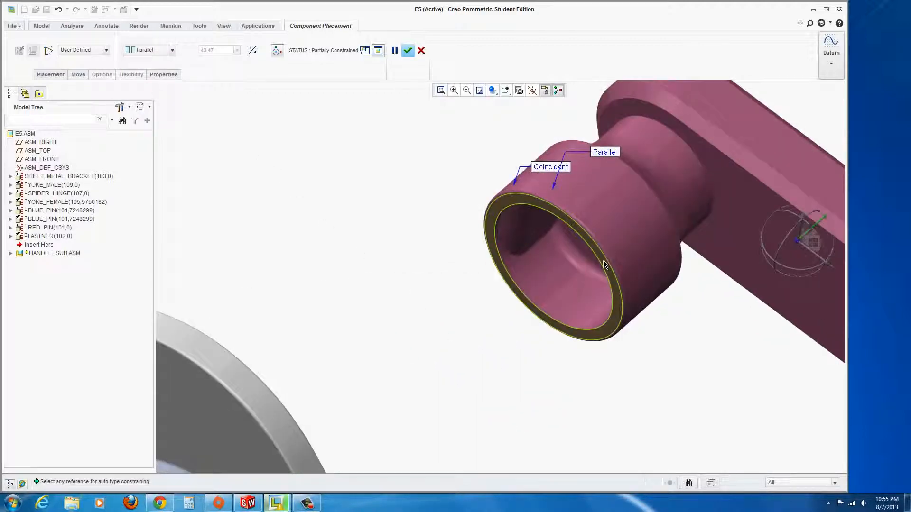
{"action": "left_click", "coordinate": [602, 263]}
{"action": "scroll", "coordinate": [545, 295], "scroll_direction": "down", "scroll_amount": 5}
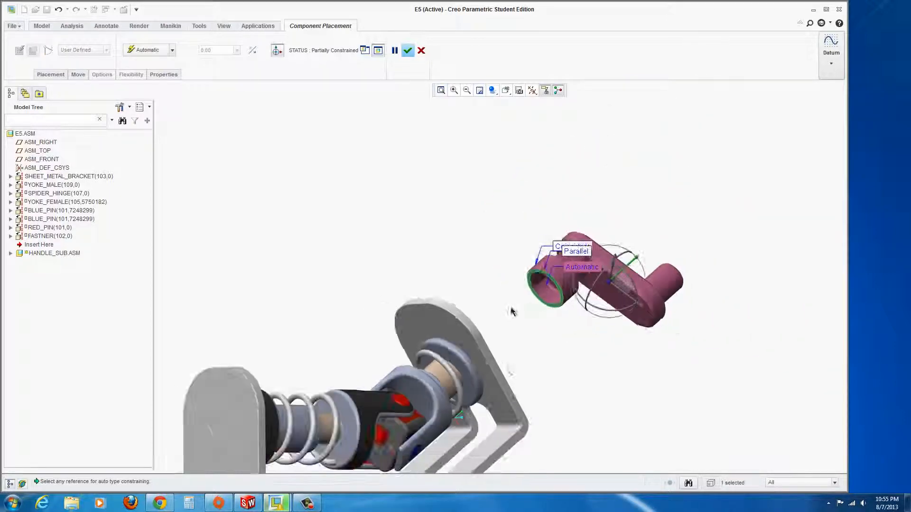
{"action": "middle_click_drag", "start_coordinate": [512, 309], "coordinate": [459, 338]}
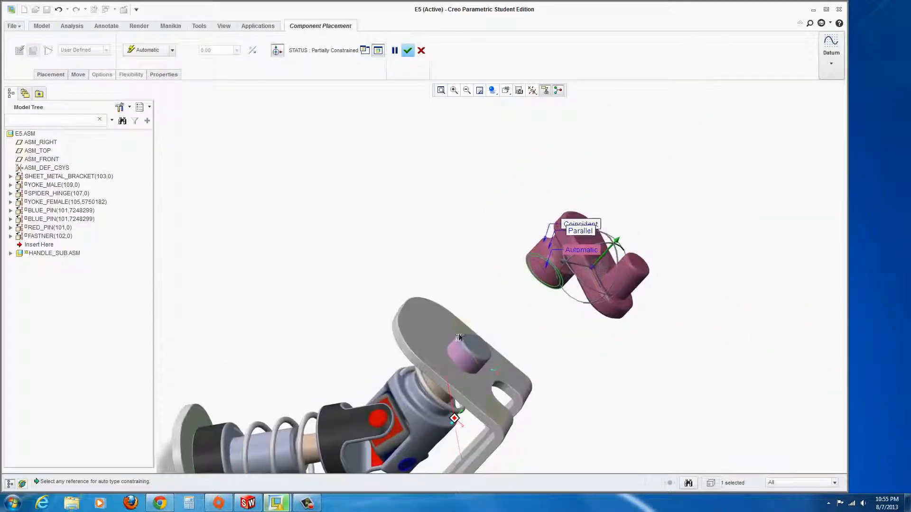
{"action": "left_click", "coordinate": [427, 349]}
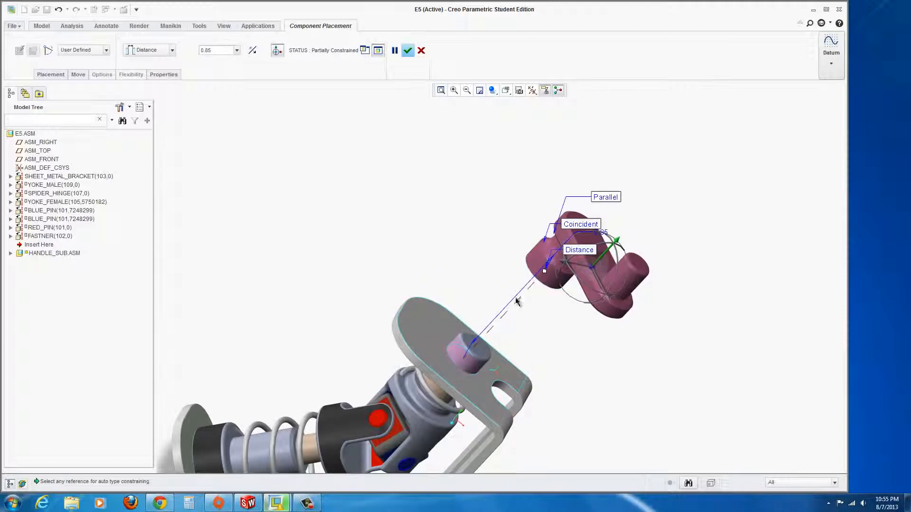
Set a 0.0393 distance from the plate face and finish placing the crank handle.
{"action": "left_click", "coordinate": [578, 251]}
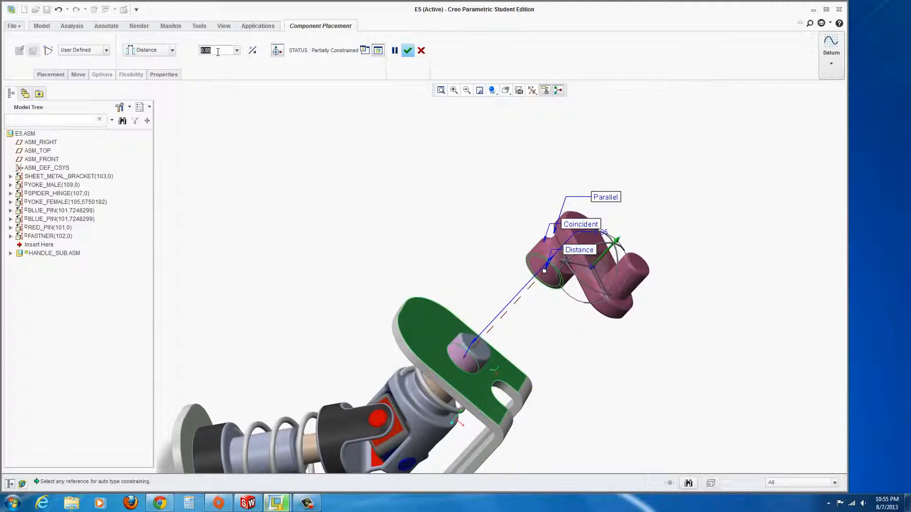
{"action": "key", "text": "BackSpace"}
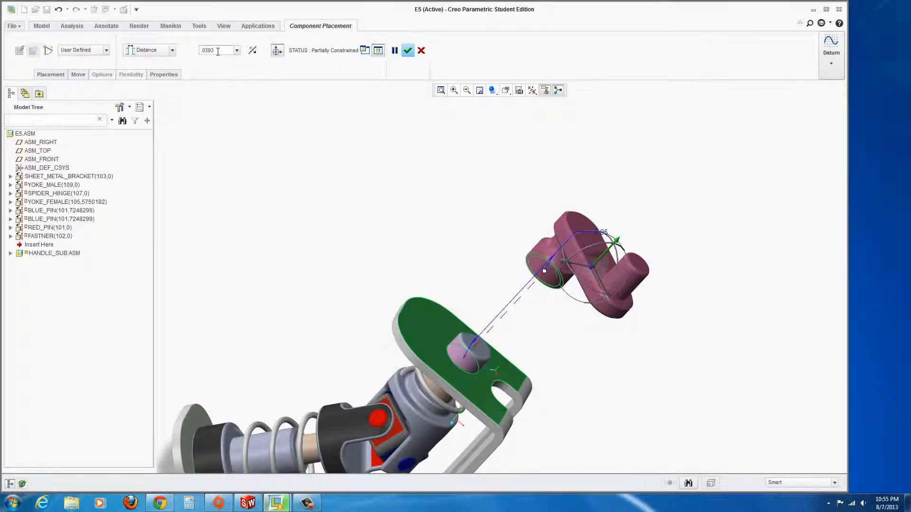
{"action": "type", "text": ".0393"}
{"action": "key", "text": "Return"}
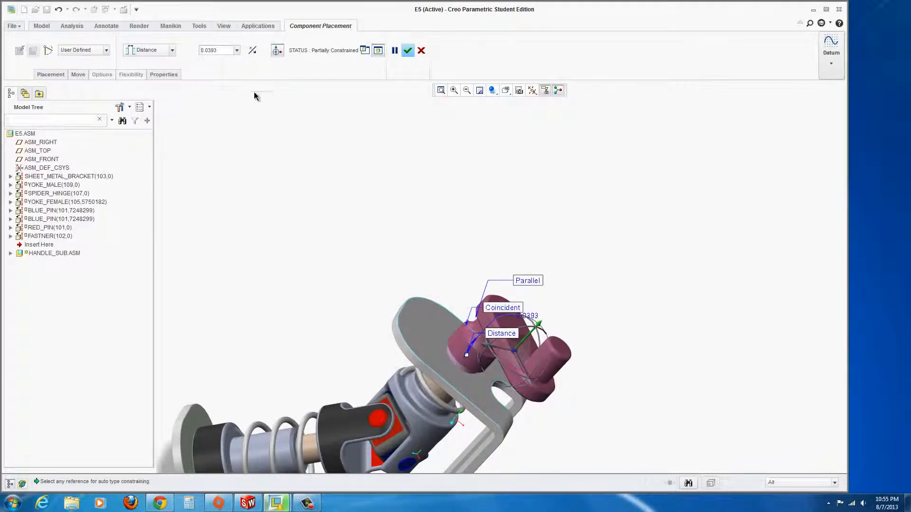
{"action": "left_click", "coordinate": [408, 50]}
Orbit the assembly upright and swing the crank handle with Drag Components.
{"action": "middle_click_drag", "start_coordinate": [386, 264], "coordinate": [435, 257]}
{"action": "middle_click_drag", "start_coordinate": [257, 272], "coordinate": [303, 276]}
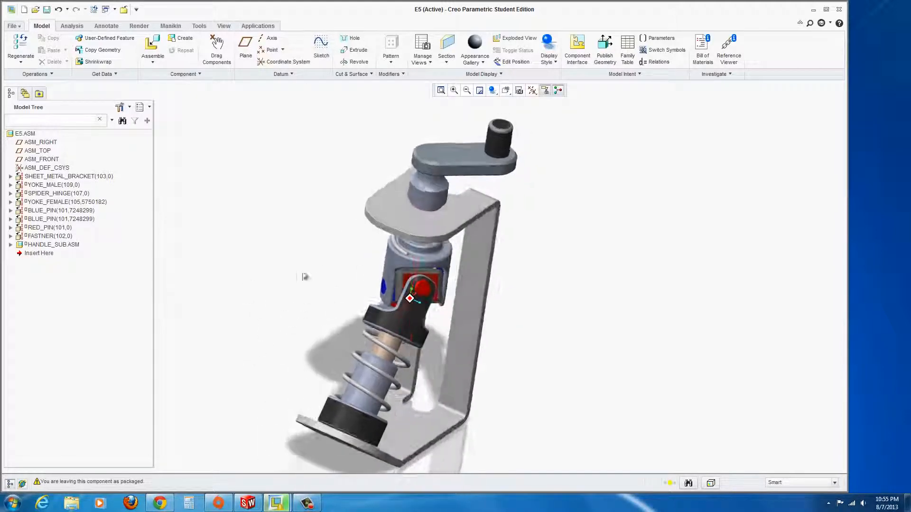
{"action": "left_click", "coordinate": [217, 44]}
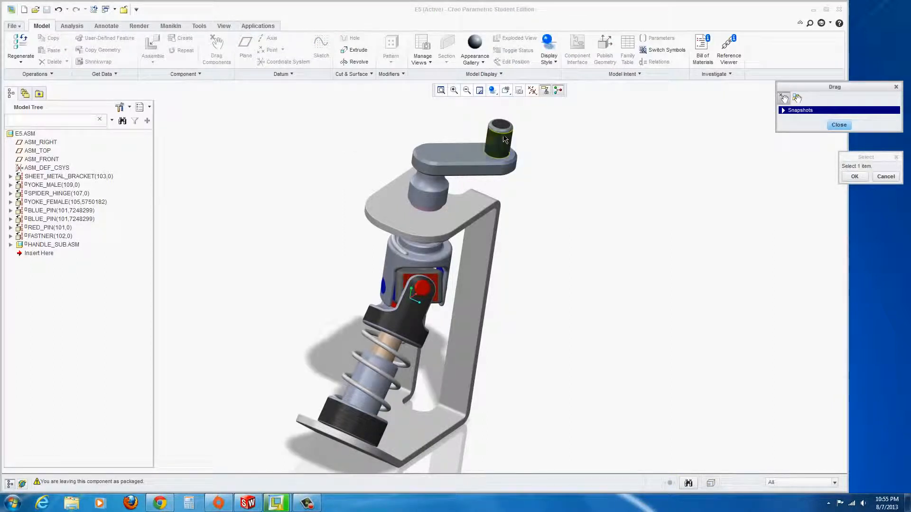
{"action": "left_click", "coordinate": [504, 139]}
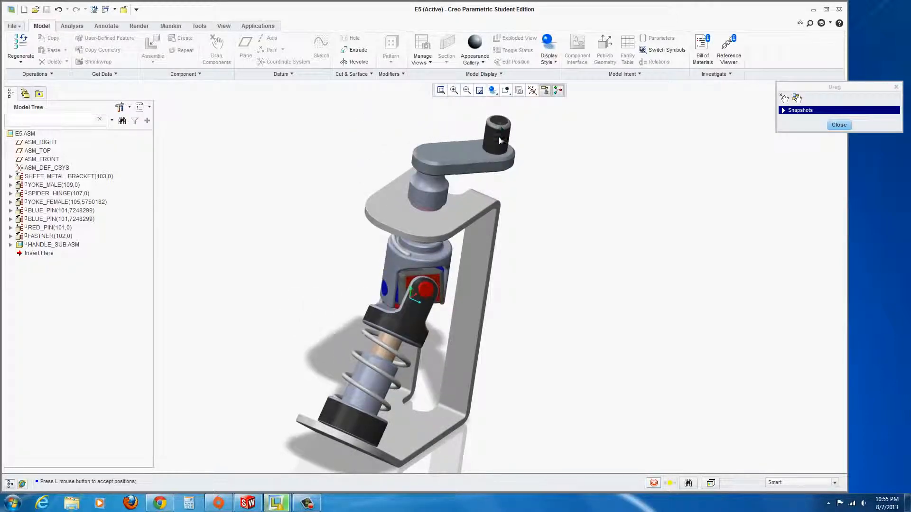
Switch to Shading With Edges, drop the handle and end the drag session.
{"action": "left_click", "coordinate": [494, 91]}
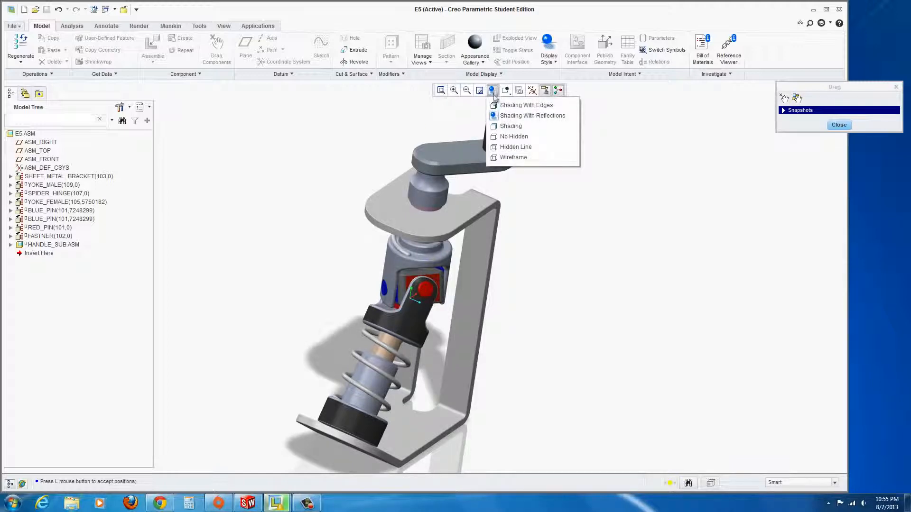
{"action": "left_click", "coordinate": [514, 104]}
{"action": "left_click", "coordinate": [502, 139]}
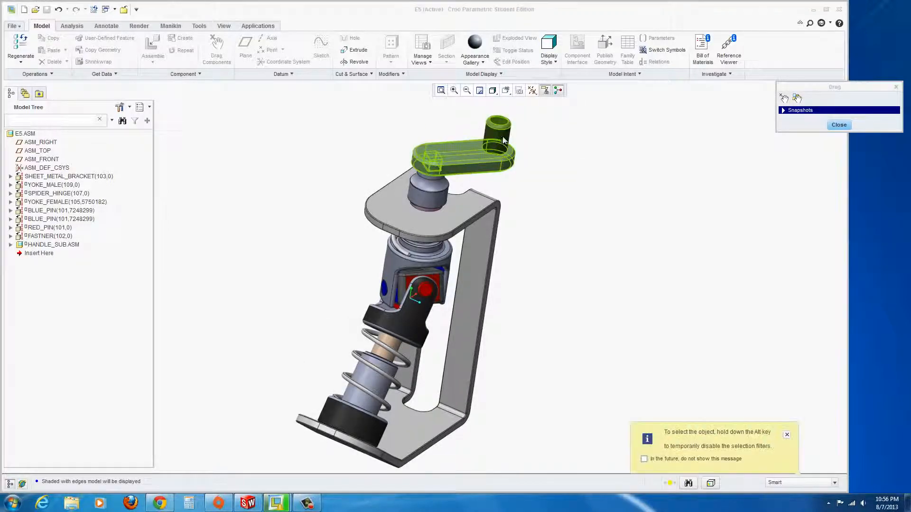
{"action": "left_click", "coordinate": [839, 125]}
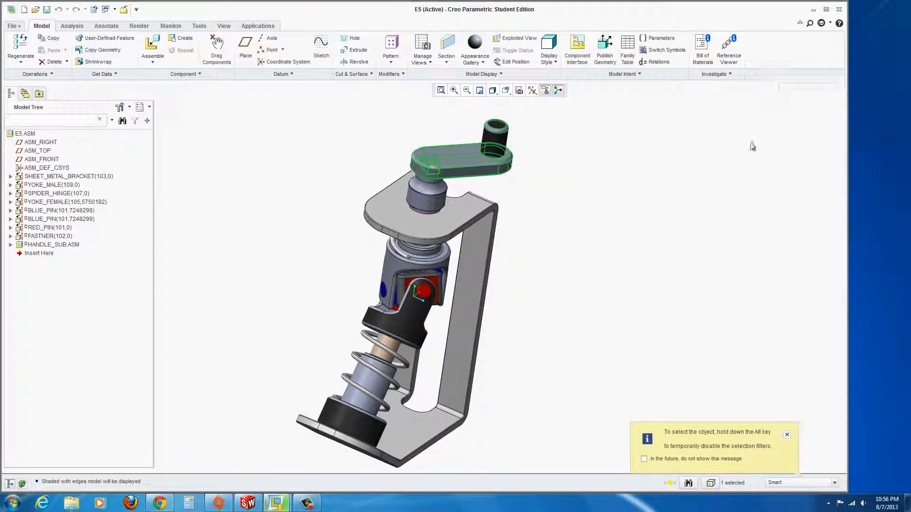
Dismiss the tip, rotate the crank handle again and close the drag session.
{"action": "left_click", "coordinate": [786, 437]}
{"action": "left_click", "coordinate": [216, 46]}
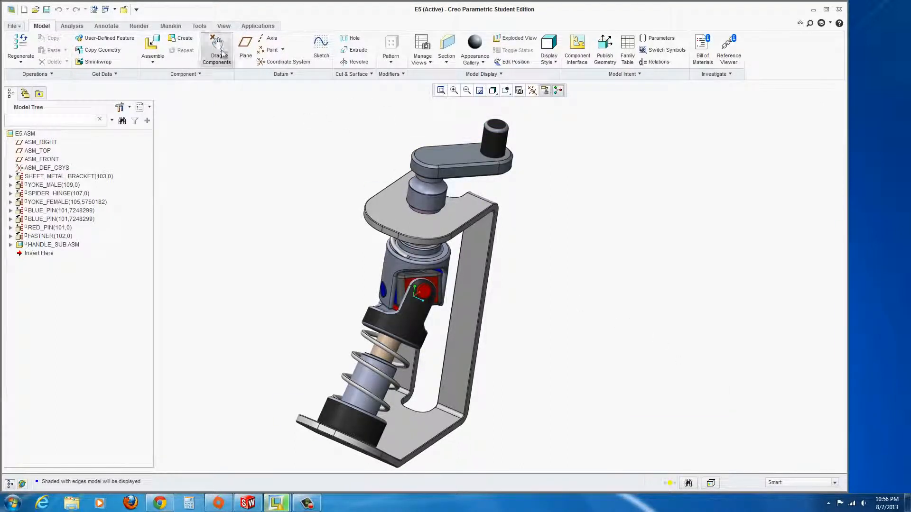
{"action": "left_click", "coordinate": [504, 137]}
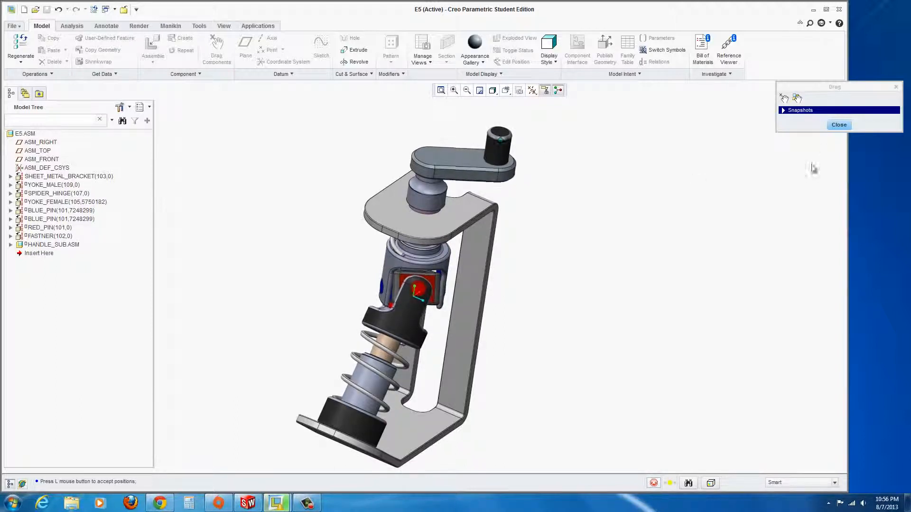
{"action": "left_click", "coordinate": [838, 125]}
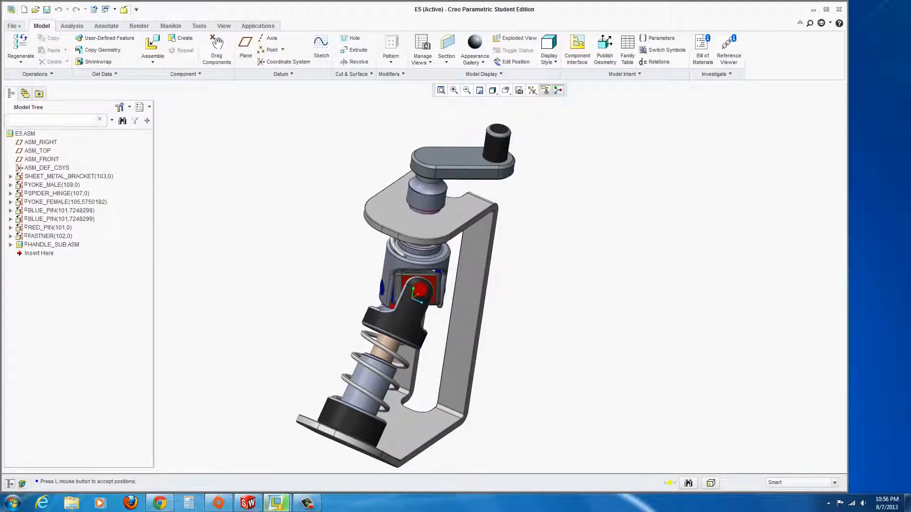